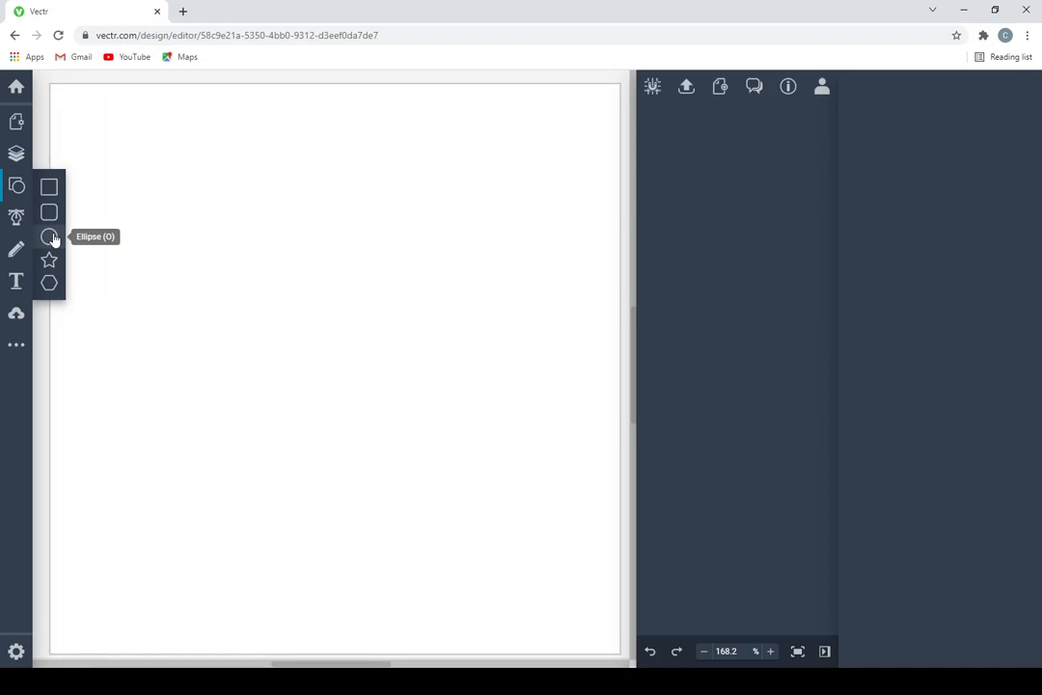
Place a circle in the upper-left area of the canvas and enlarge it to about 124 px in diameter
{"action": "left_click", "coordinate": [140, 245]}
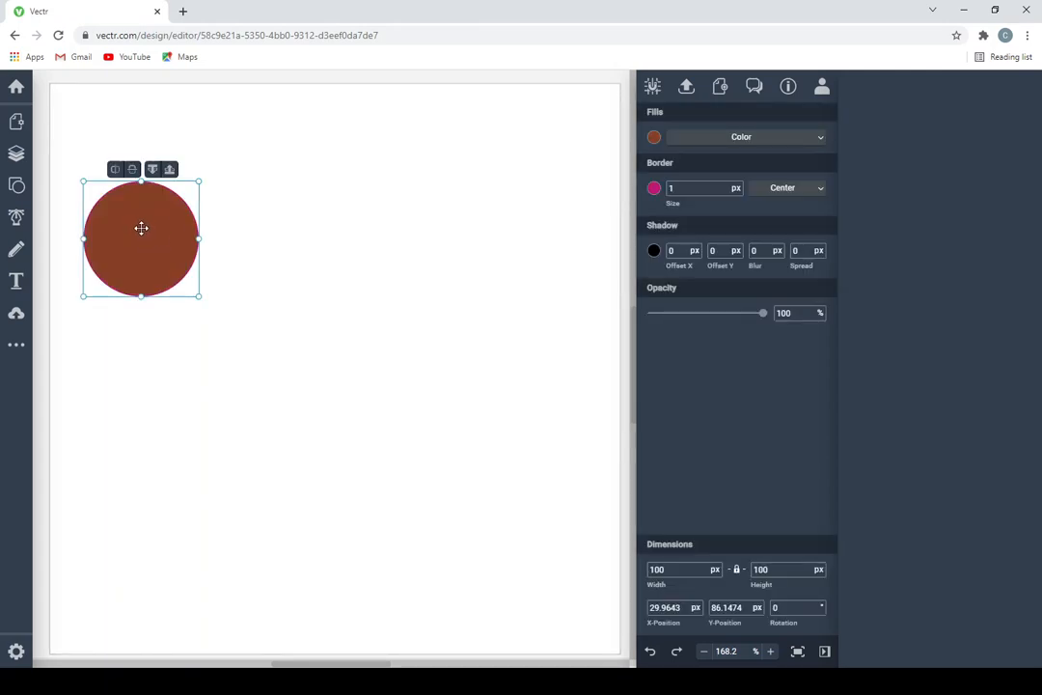
{"action": "left_click_drag", "start_coordinate": [141, 230], "coordinate": [167, 253]}
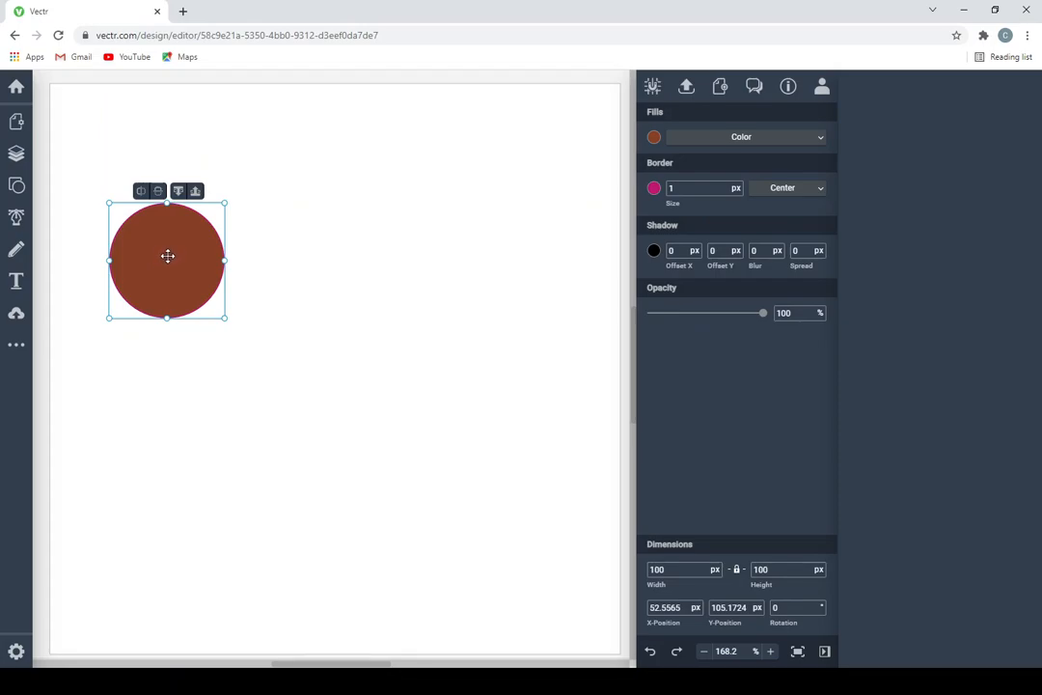
{"action": "left_click_drag", "start_coordinate": [174, 263], "coordinate": [169, 229]}
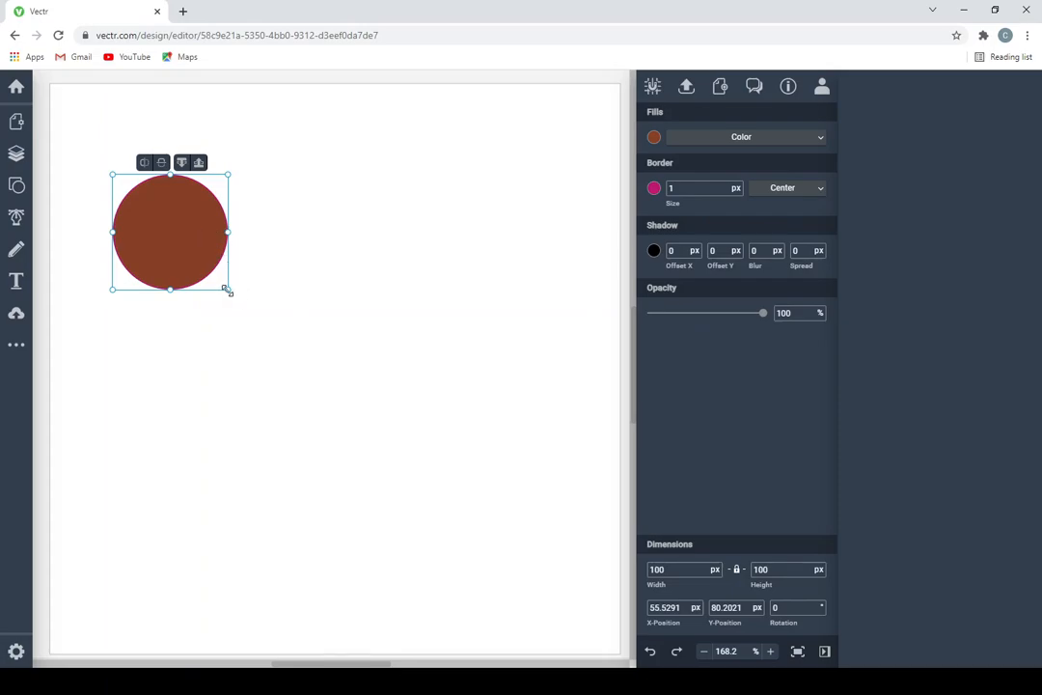
{"action": "left_click_drag", "start_coordinate": [228, 289], "coordinate": [255, 321]}
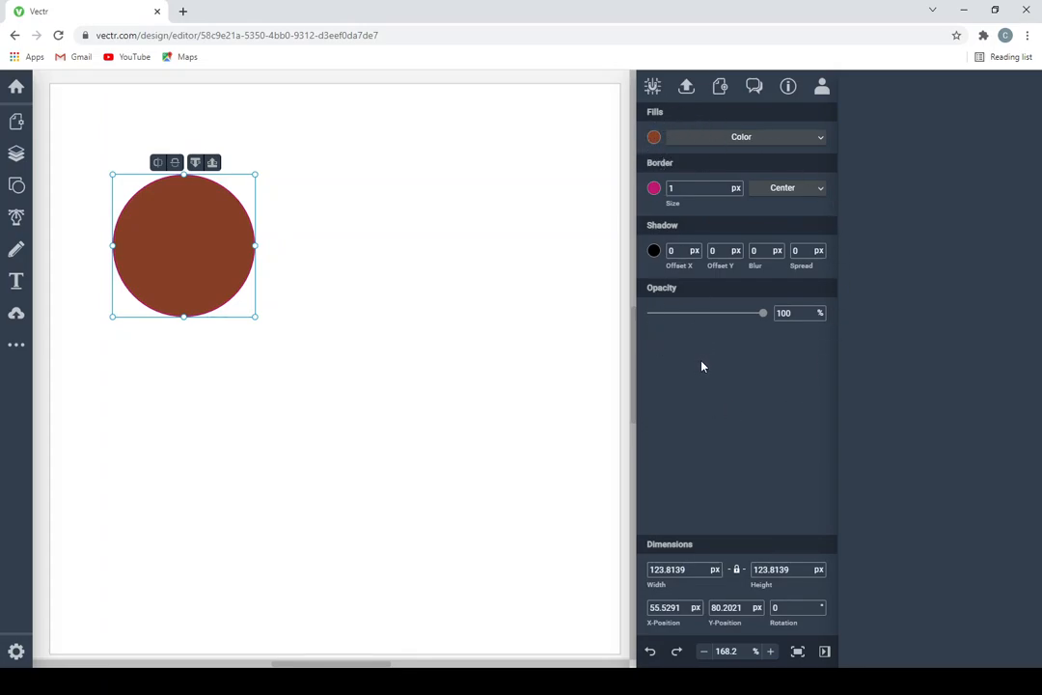
{"action": "left_click", "coordinate": [392, 237]}
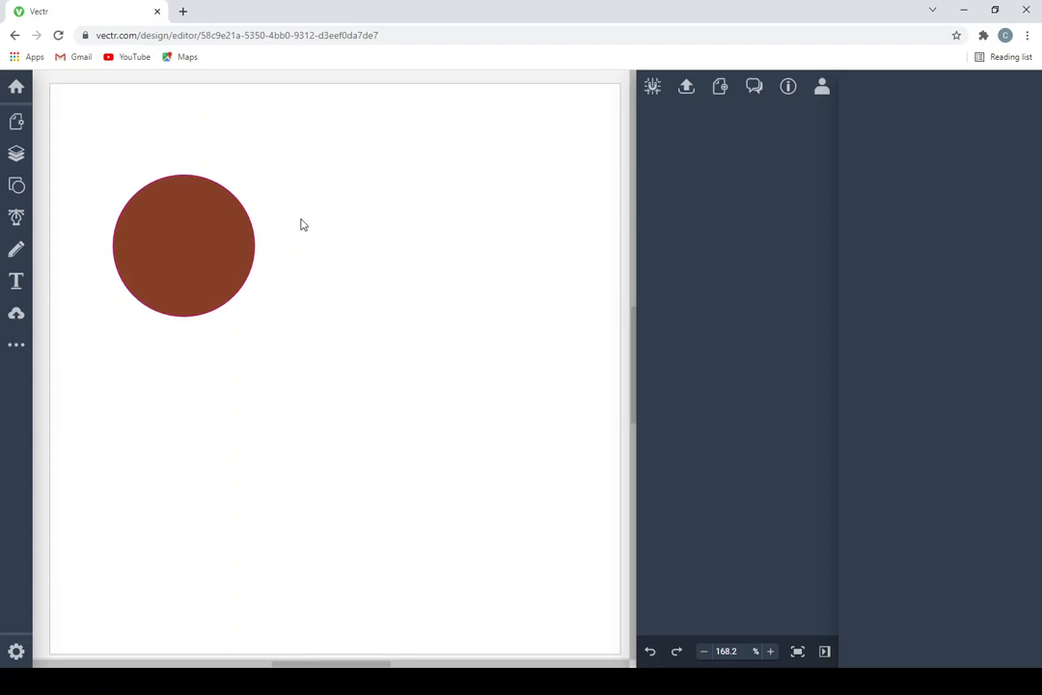
Set the circle's fill to a golden brown, #A37631
{"action": "left_click", "coordinate": [183, 235]}
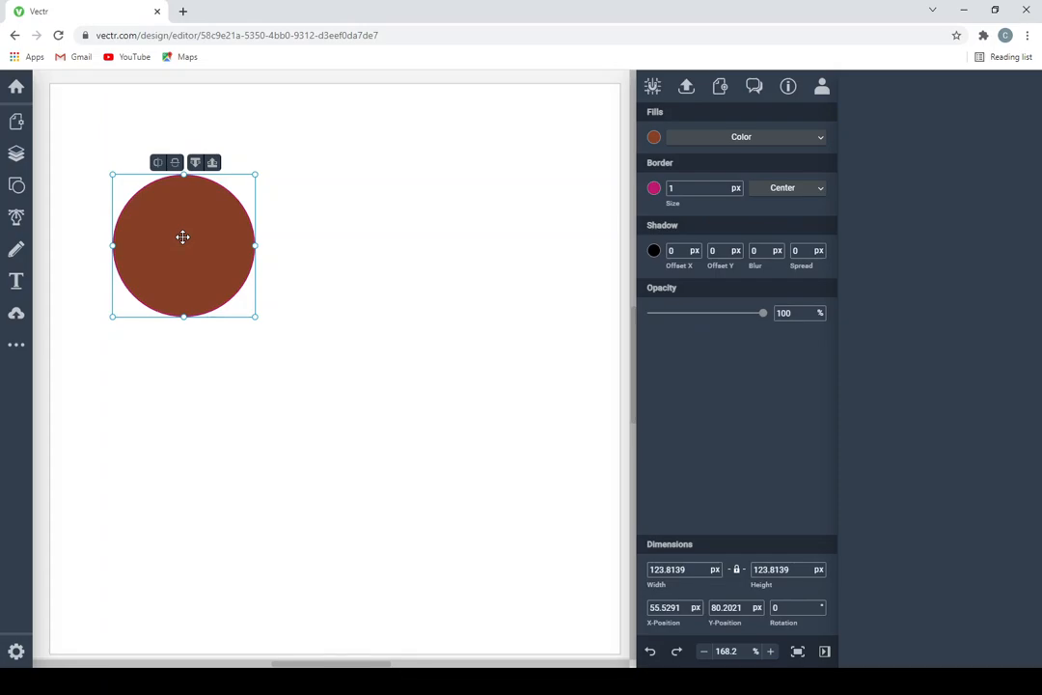
{"action": "left_click", "coordinate": [654, 138]}
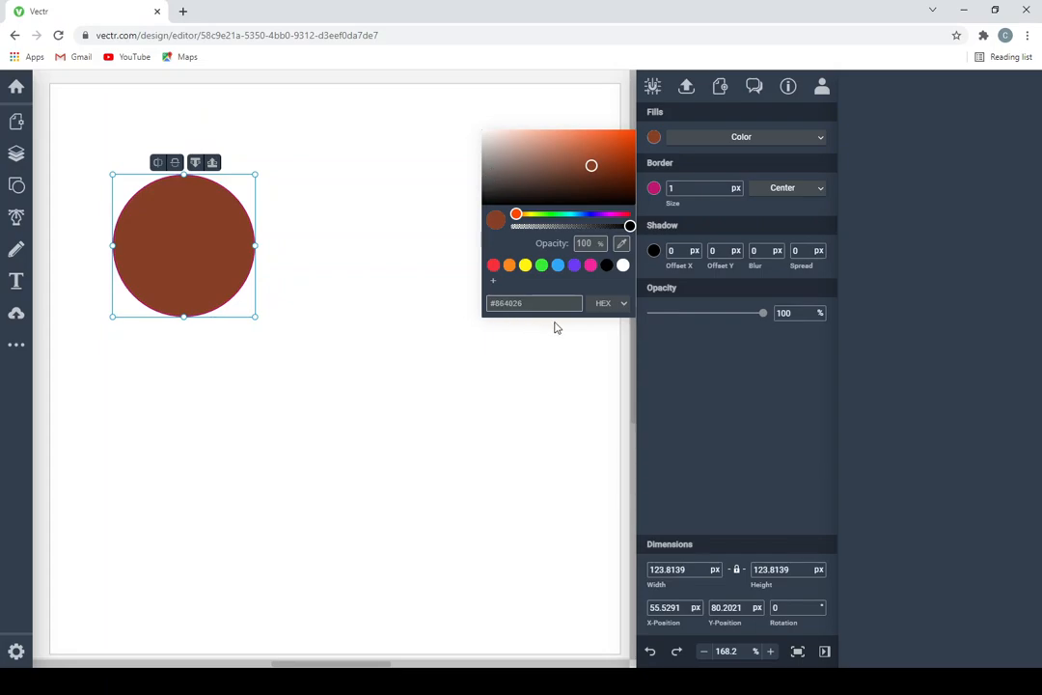
{"action": "left_click", "coordinate": [542, 266]}
{"action": "left_click", "coordinate": [526, 266]}
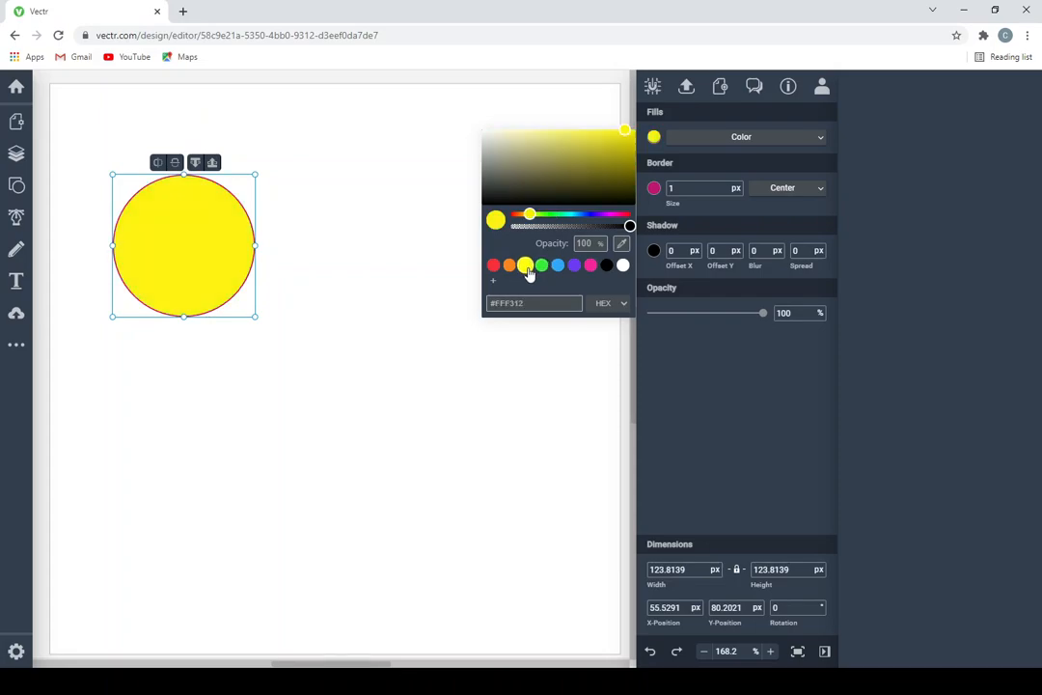
{"action": "left_click", "coordinate": [494, 267]}
{"action": "left_click", "coordinate": [510, 268]}
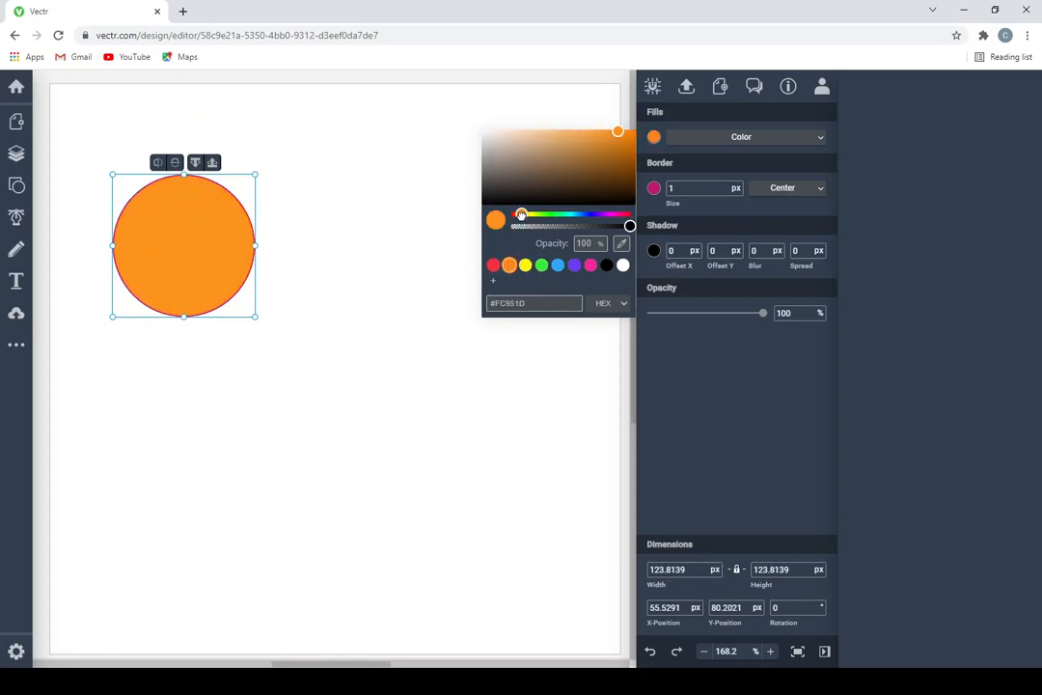
{"action": "mouse_move", "coordinate": [520, 214]}
{"action": "left_mouse_down"}
{"action": "mouse_move", "coordinate": [558, 216]}
{"action": "mouse_move", "coordinate": [531, 215]}
{"action": "left_mouse_up"}
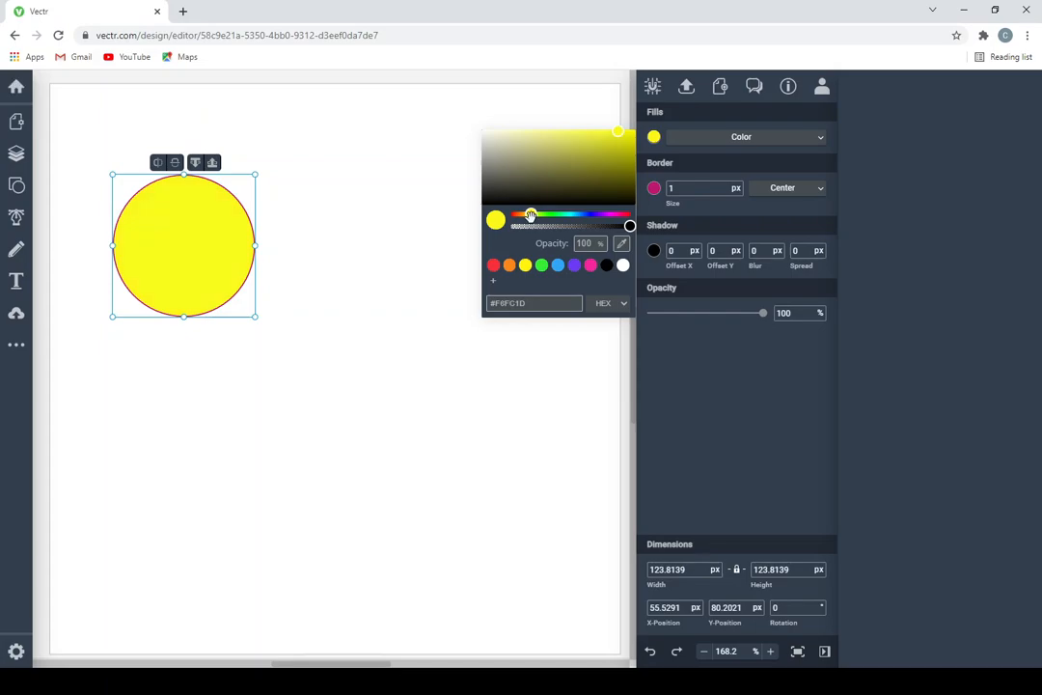
{"action": "left_click_drag", "start_coordinate": [530, 214], "coordinate": [522, 214]}
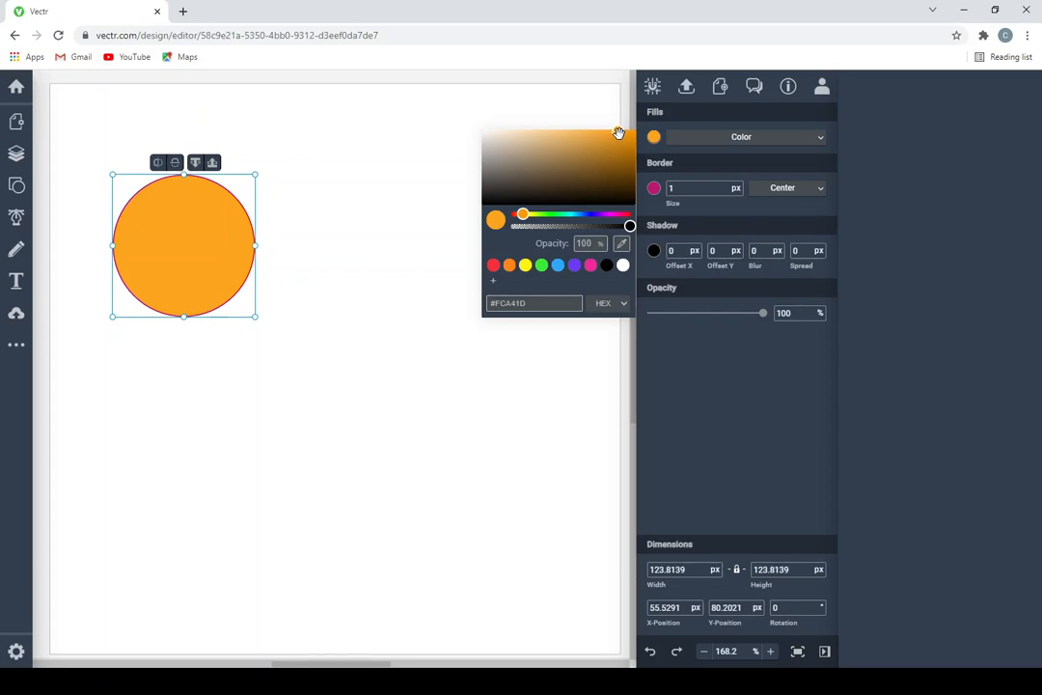
{"action": "left_click", "coordinate": [619, 133]}
{"action": "left_click_drag", "start_coordinate": [619, 133], "coordinate": [589, 157]}
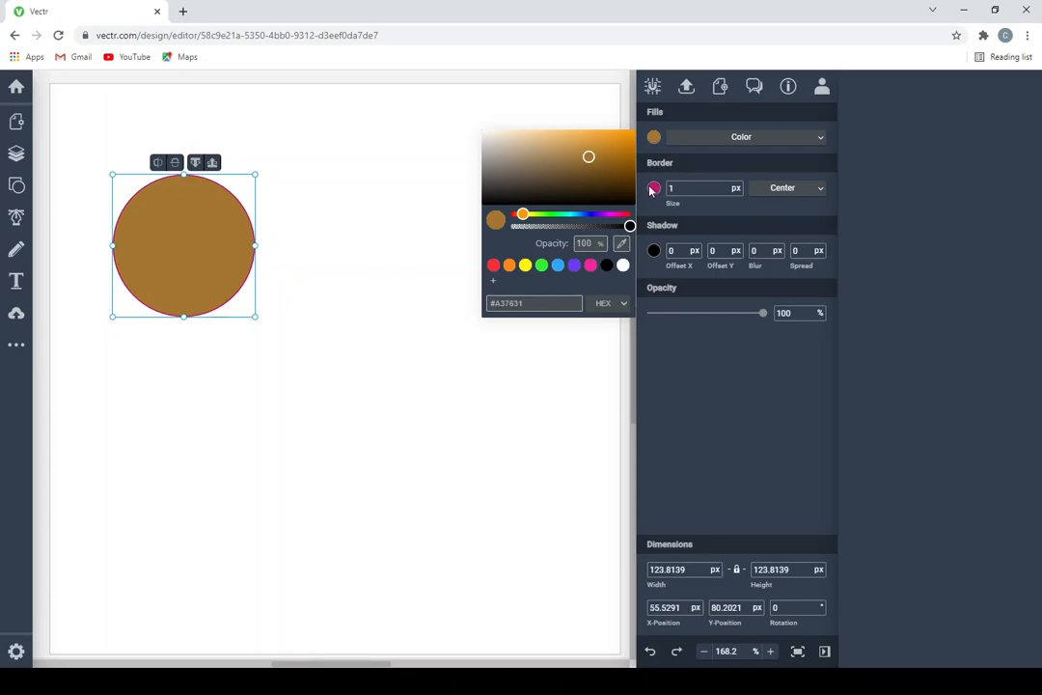
Increase the circle's border size to 9 px
{"action": "left_click", "coordinate": [653, 188]}
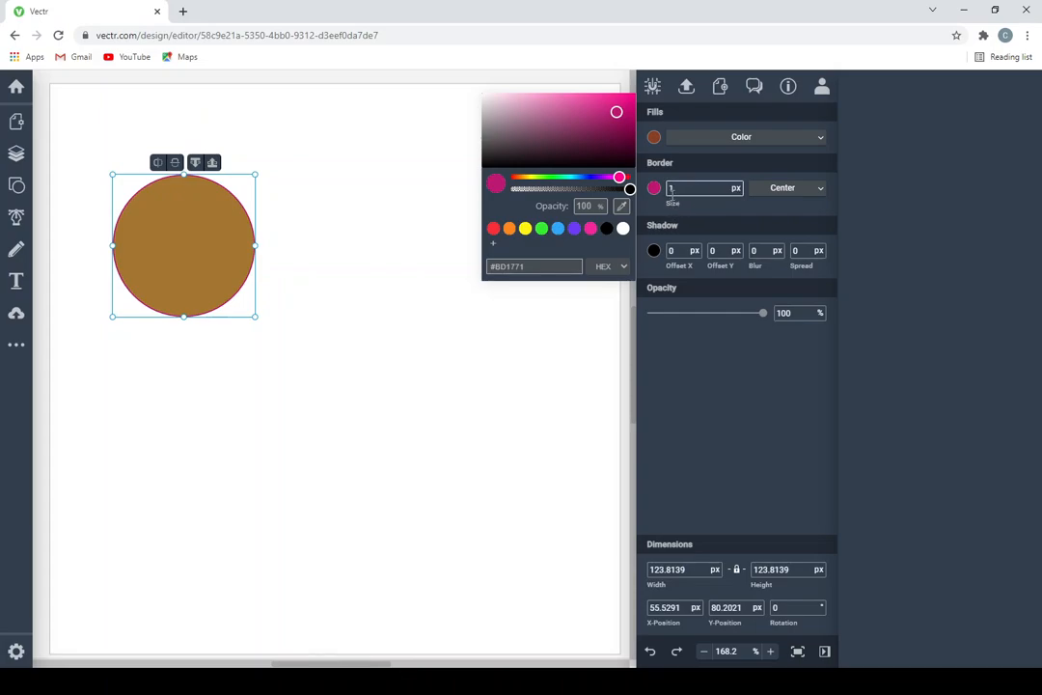
{"action": "left_click", "coordinate": [738, 187]}
{"action": "left_click", "coordinate": [737, 187]}
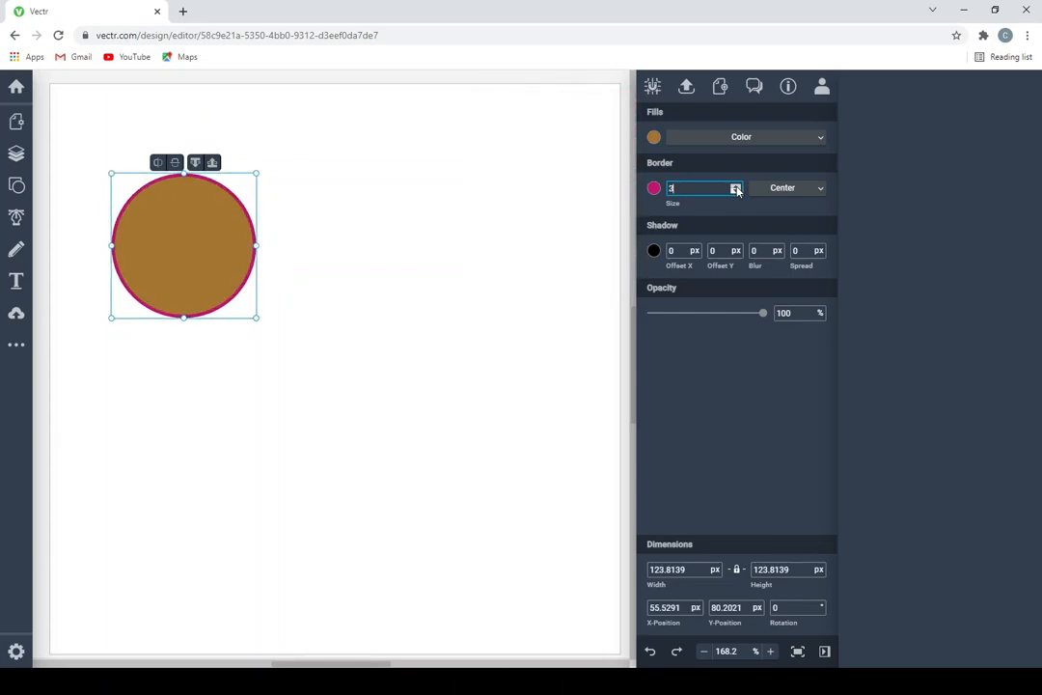
{"action": "left_click", "coordinate": [737, 187]}
{"action": "left_click", "coordinate": [738, 188]}
{"action": "left_click", "coordinate": [737, 188]}
{"action": "left_click", "coordinate": [737, 187]}
{"action": "left_click", "coordinate": [737, 187]}
{"action": "left_click", "coordinate": [736, 188]}
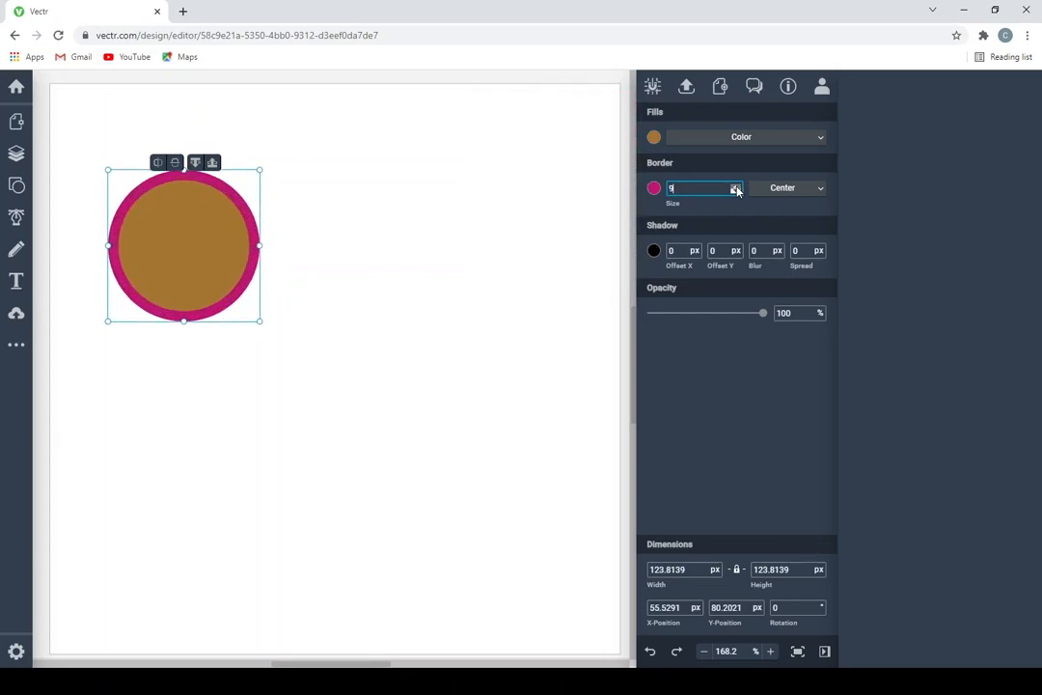
Remove the circle's border by setting its size to 0 px, and set the opacity to 100%
{"action": "left_click", "coordinate": [738, 191]}
{"action": "left_click", "coordinate": [737, 191]}
{"action": "left_click", "coordinate": [737, 191]}
{"action": "left_click", "coordinate": [738, 191]}
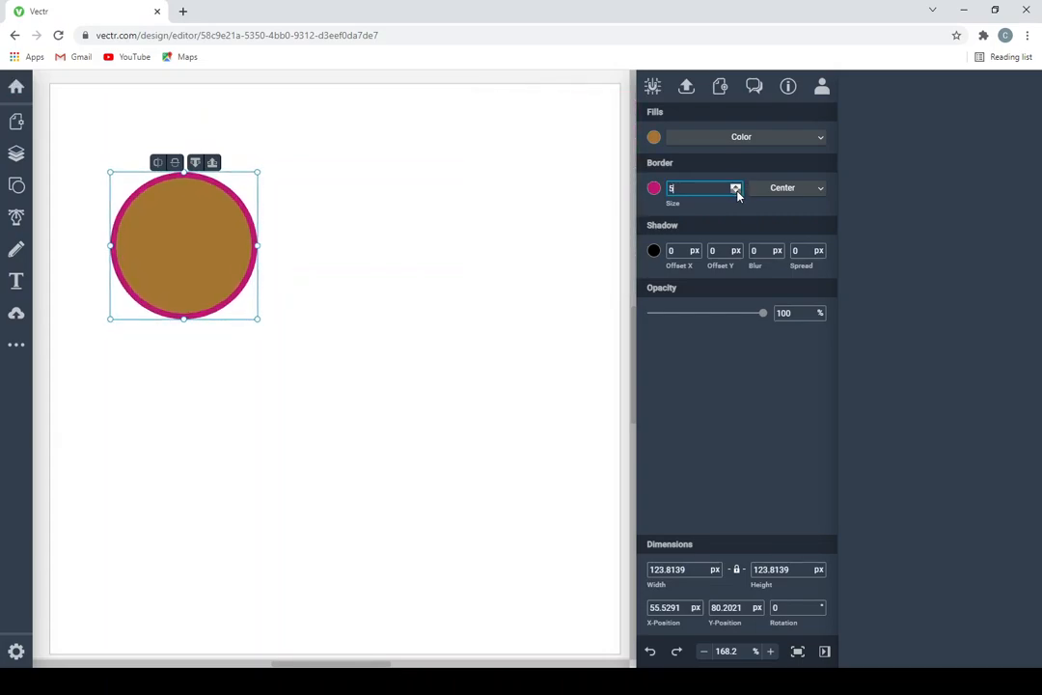
{"action": "left_click", "coordinate": [737, 191]}
{"action": "left_click", "coordinate": [737, 191]}
{"action": "left_click", "coordinate": [737, 191]}
{"action": "left_click", "coordinate": [738, 191]}
{"action": "left_click", "coordinate": [738, 191]}
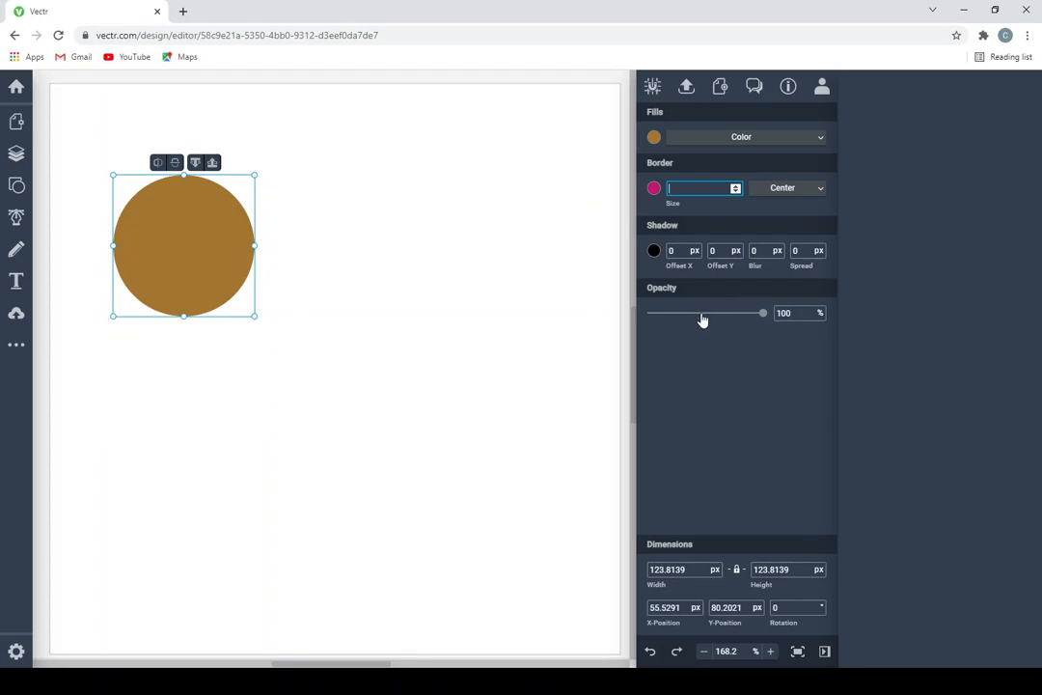
{"action": "mouse_move", "coordinate": [763, 315]}
{"action": "left_mouse_down"}
{"action": "mouse_move", "coordinate": [671, 319]}
{"action": "mouse_move", "coordinate": [772, 320]}
{"action": "left_mouse_up"}
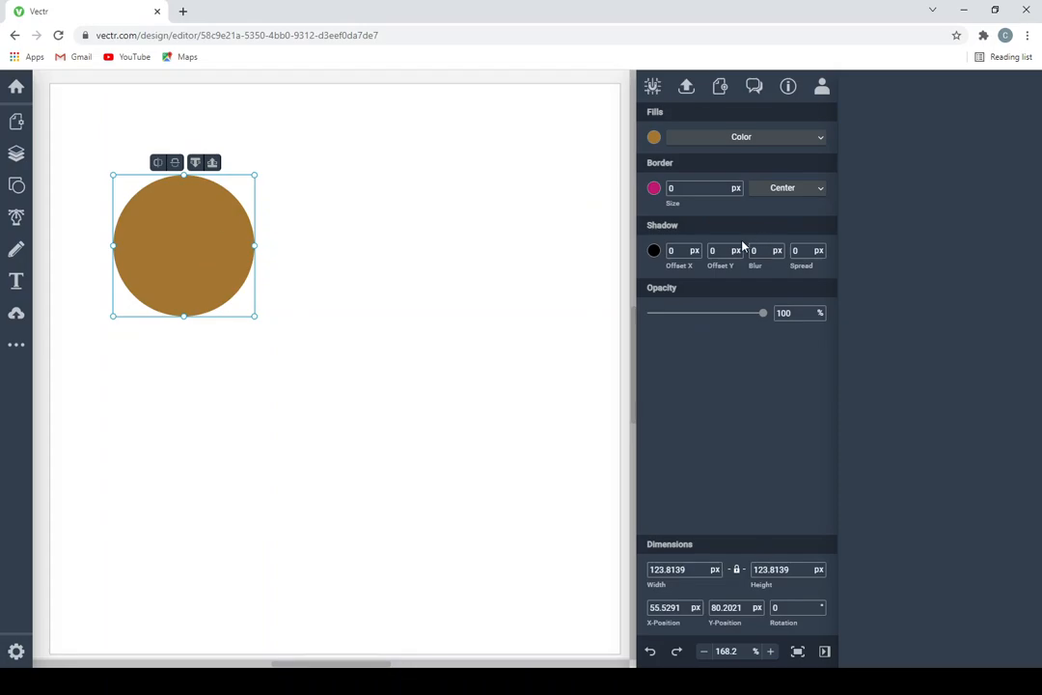
Set the circle's shadow Offset X to 8 px
{"action": "left_click", "coordinate": [694, 248]}
{"action": "left_click", "coordinate": [694, 248]}
{"action": "left_click", "coordinate": [694, 248]}
{"action": "left_click", "coordinate": [694, 248]}
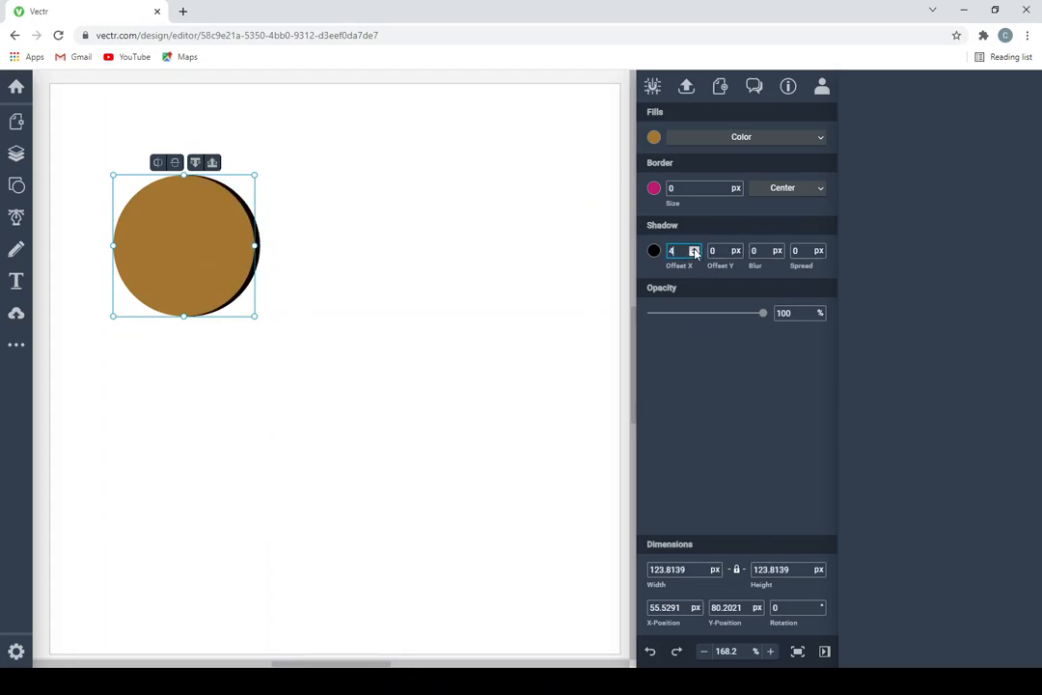
{"action": "left_click", "coordinate": [694, 248]}
{"action": "left_click", "coordinate": [694, 248]}
{"action": "left_click", "coordinate": [694, 248]}
{"action": "left_click", "coordinate": [694, 248]}
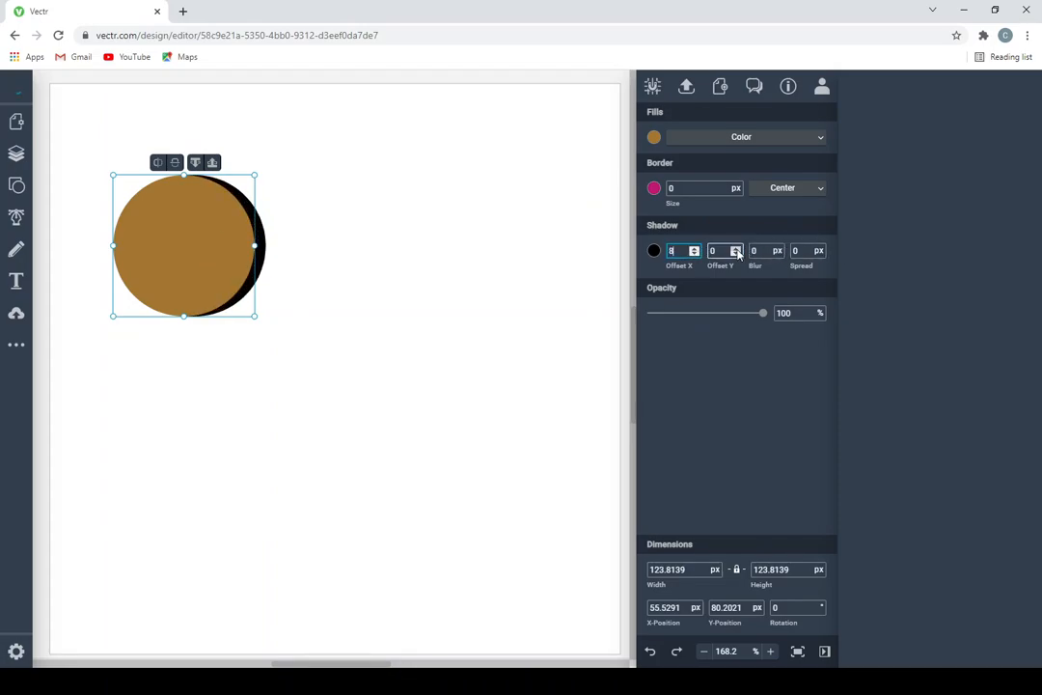
Set the circle's shadow Offset Y to 8 px
{"action": "left_click", "coordinate": [736, 248]}
{"action": "left_click", "coordinate": [735, 248]}
{"action": "left_click", "coordinate": [735, 248]}
{"action": "left_click", "coordinate": [735, 248]}
{"action": "left_click", "coordinate": [736, 248]}
{"action": "left_click", "coordinate": [736, 248]}
{"action": "left_click", "coordinate": [736, 248]}
{"action": "left_click", "coordinate": [735, 248]}
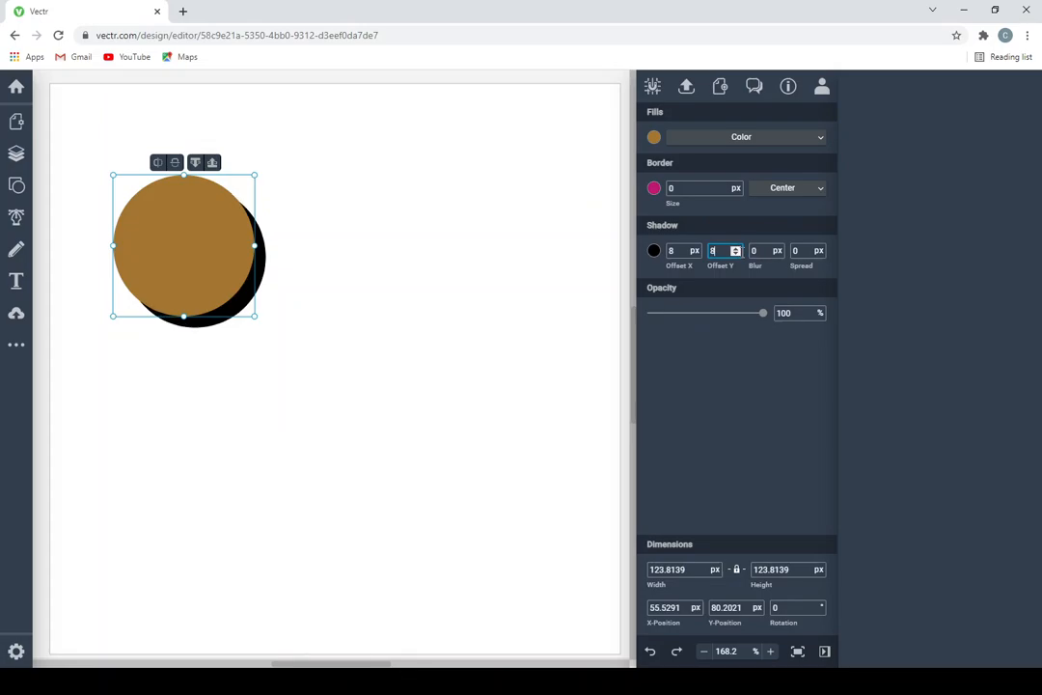
Reset the circle's shadow Offset Y to 0 px
{"action": "left_click", "coordinate": [736, 254]}
{"action": "left_click", "coordinate": [735, 255]}
{"action": "left_click", "coordinate": [735, 255]}
{"action": "left_click", "coordinate": [735, 255]}
{"action": "left_click", "coordinate": [736, 254]}
{"action": "left_click", "coordinate": [735, 255]}
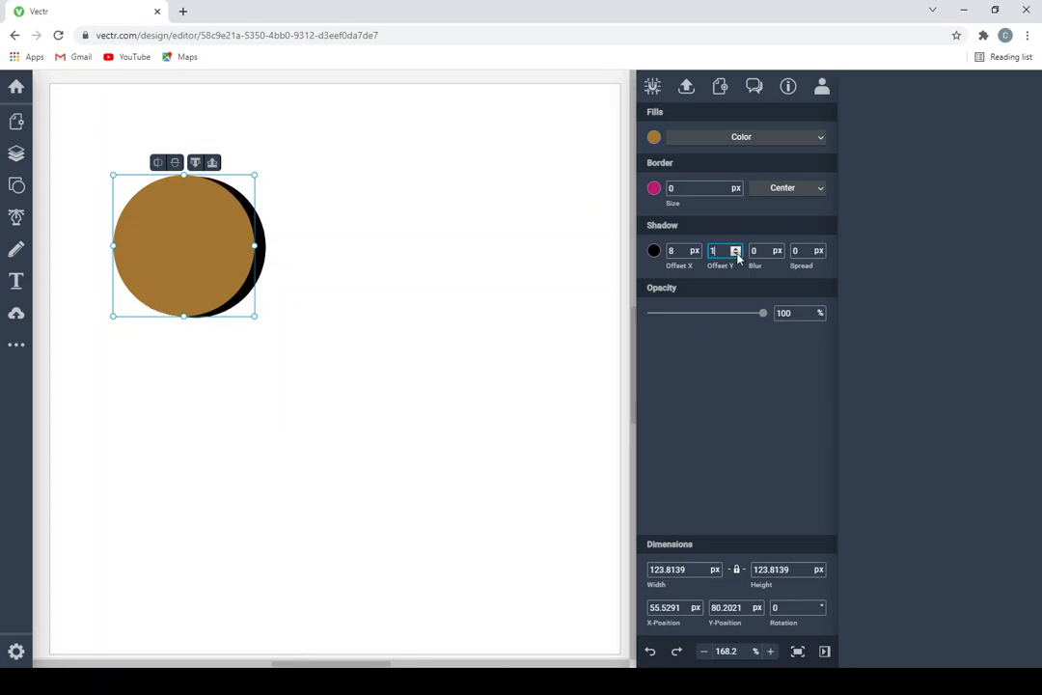
{"action": "left_click", "coordinate": [736, 255]}
{"action": "left_click", "coordinate": [736, 255]}
Reset the circle's shadow Offset X to 0 px
{"action": "left_click", "coordinate": [694, 255]}
{"action": "left_click", "coordinate": [694, 255]}
{"action": "left_click", "coordinate": [693, 254]}
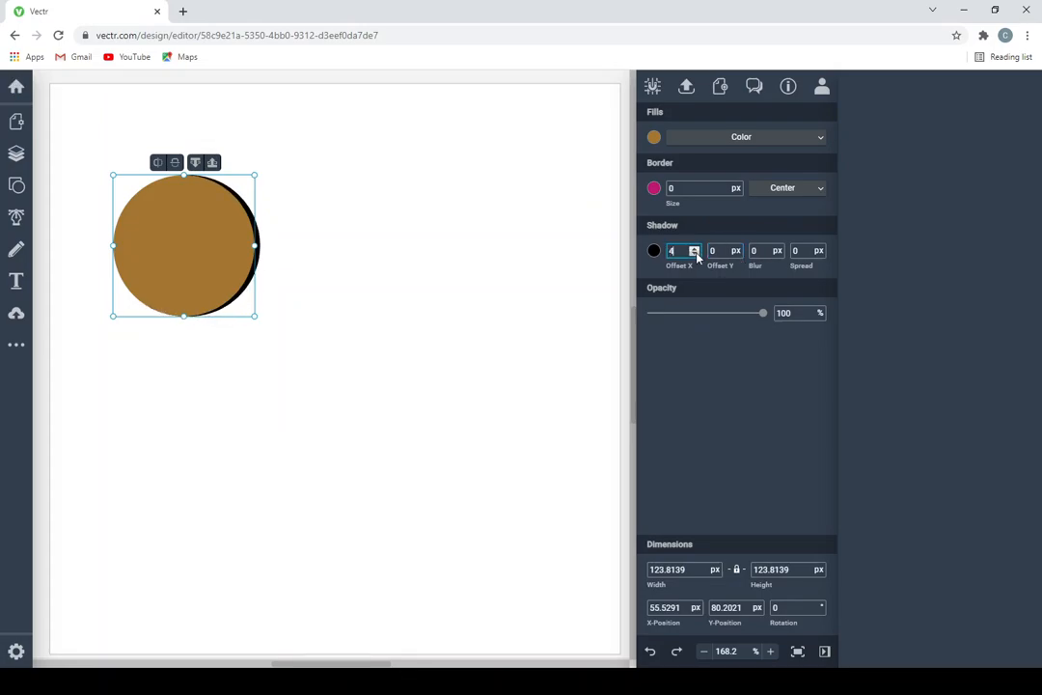
{"action": "left_click", "coordinate": [693, 255]}
{"action": "left_click", "coordinate": [694, 255]}
{"action": "left_click", "coordinate": [695, 255]}
{"action": "left_click", "coordinate": [696, 256]}
{"action": "left_click", "coordinate": [694, 255]}
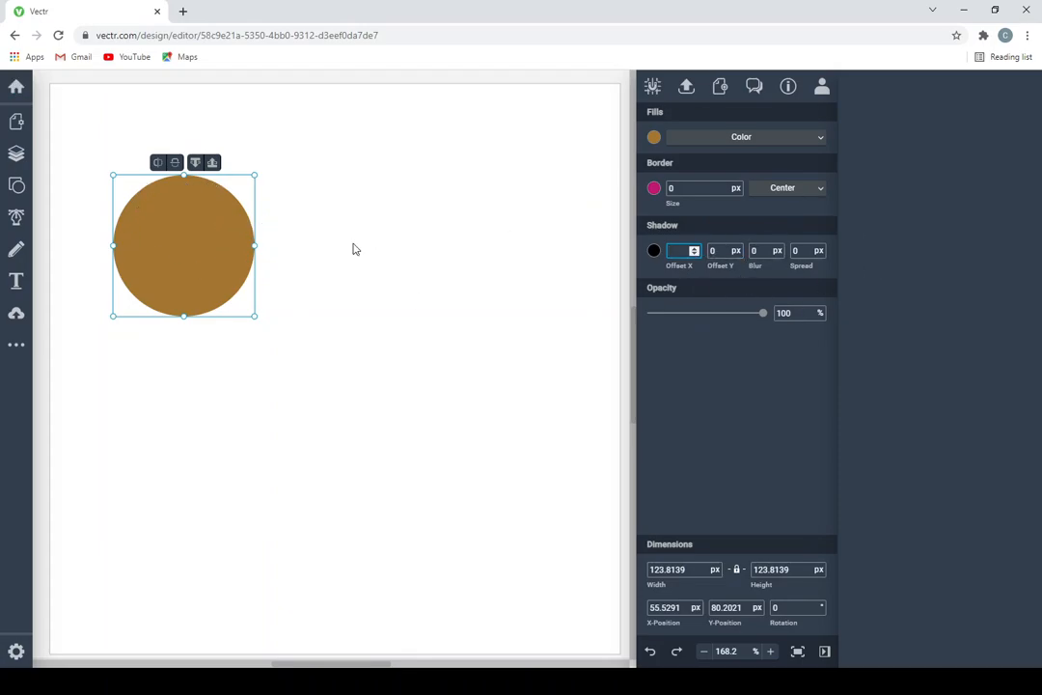
Move the brown circle slightly down to about X 50, Y 102 px and deselect it
{"action": "left_click", "coordinate": [280, 252]}
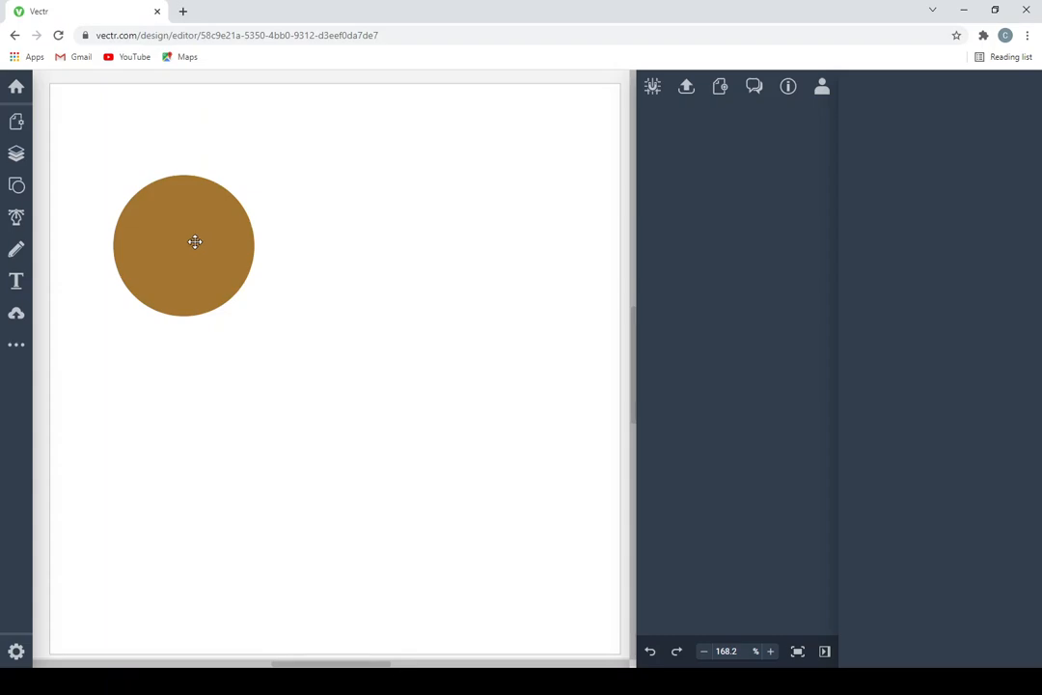
{"action": "left_click_drag", "start_coordinate": [195, 242], "coordinate": [188, 267]}
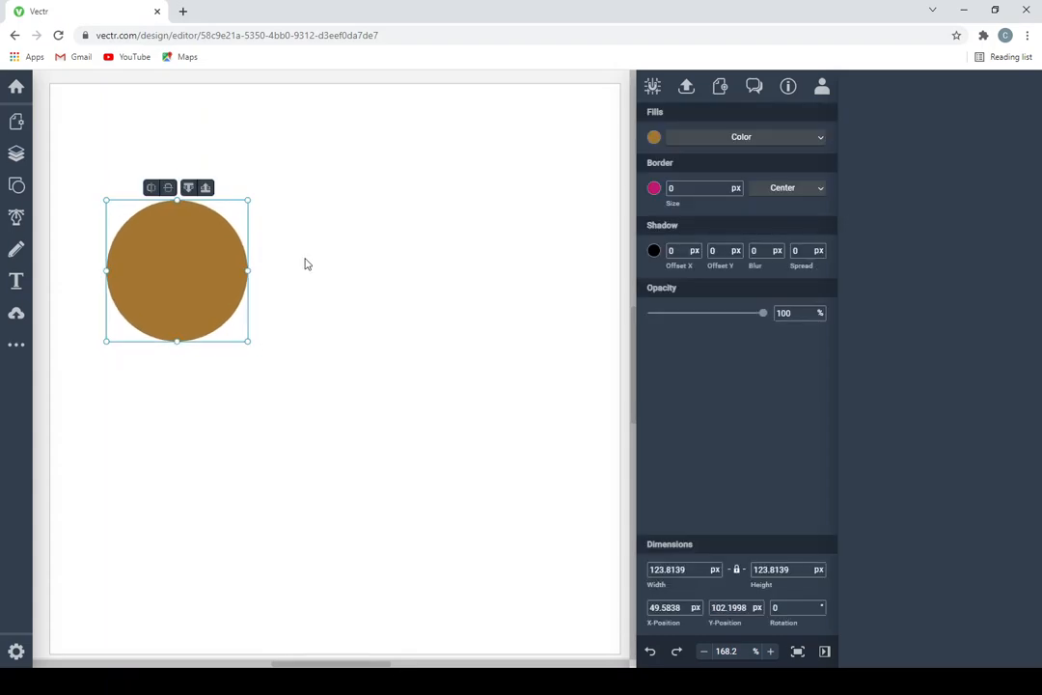
{"action": "left_click", "coordinate": [305, 257]}
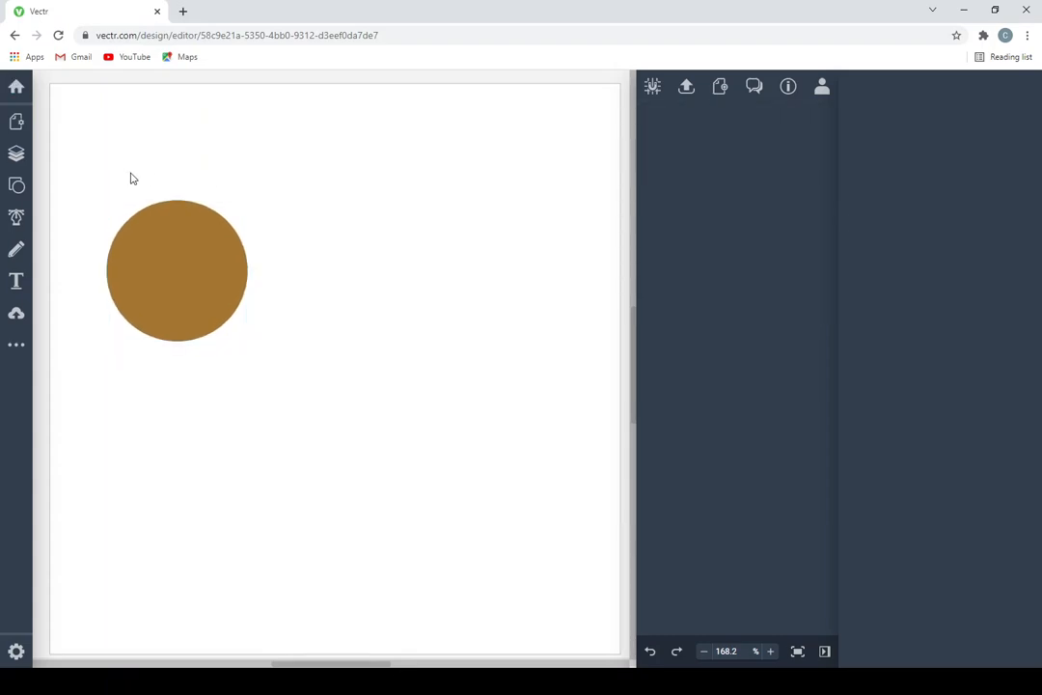
Place a second circle to the upper right of the brown one and shrink it to about 55 px in diameter
{"action": "left_click", "coordinate": [20, 190]}
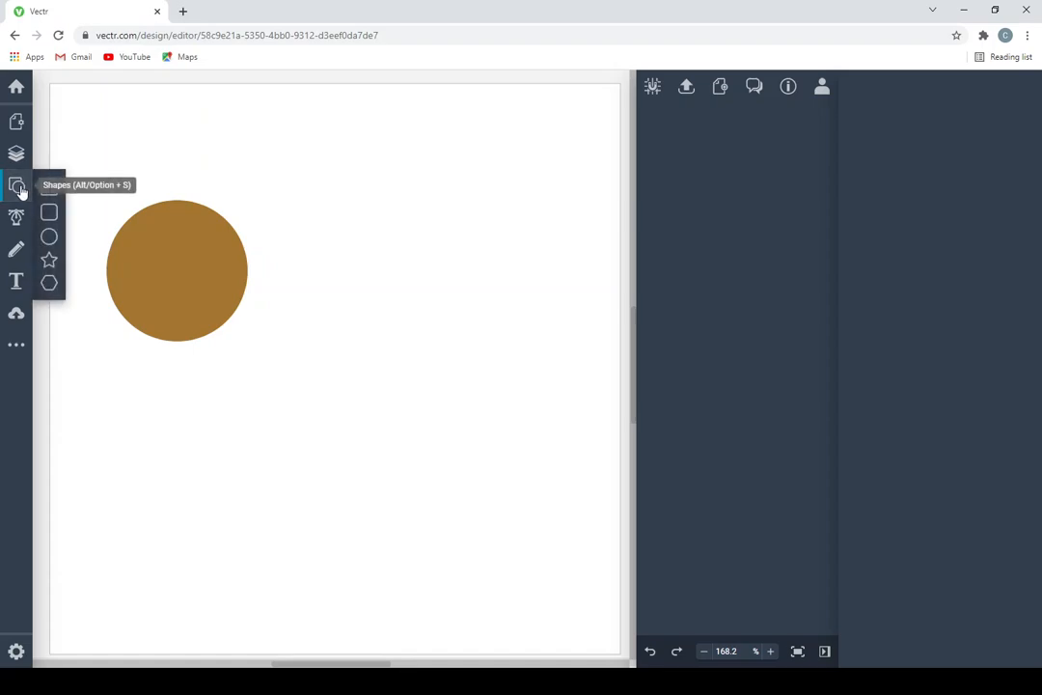
{"action": "left_click", "coordinate": [49, 240]}
{"action": "left_click", "coordinate": [343, 225]}
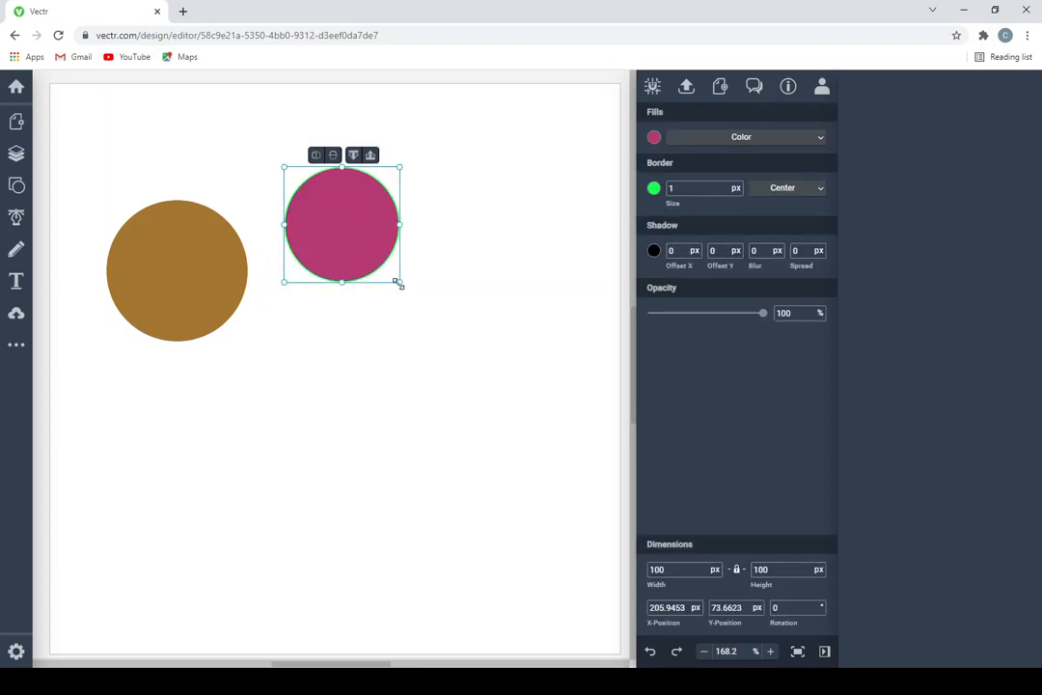
{"action": "left_click_drag", "start_coordinate": [398, 284], "coordinate": [349, 230]}
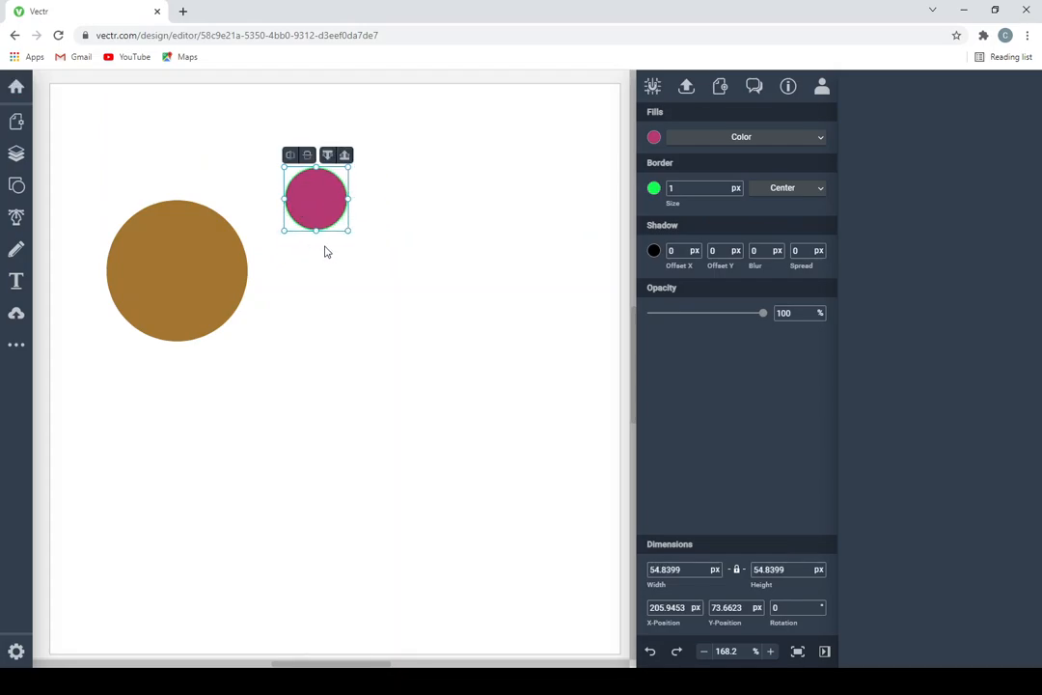
Duplicate the small pink circle and place the copy diagonally below it, at about X 246, Y 112 px
{"action": "right_click", "coordinate": [315, 197]}
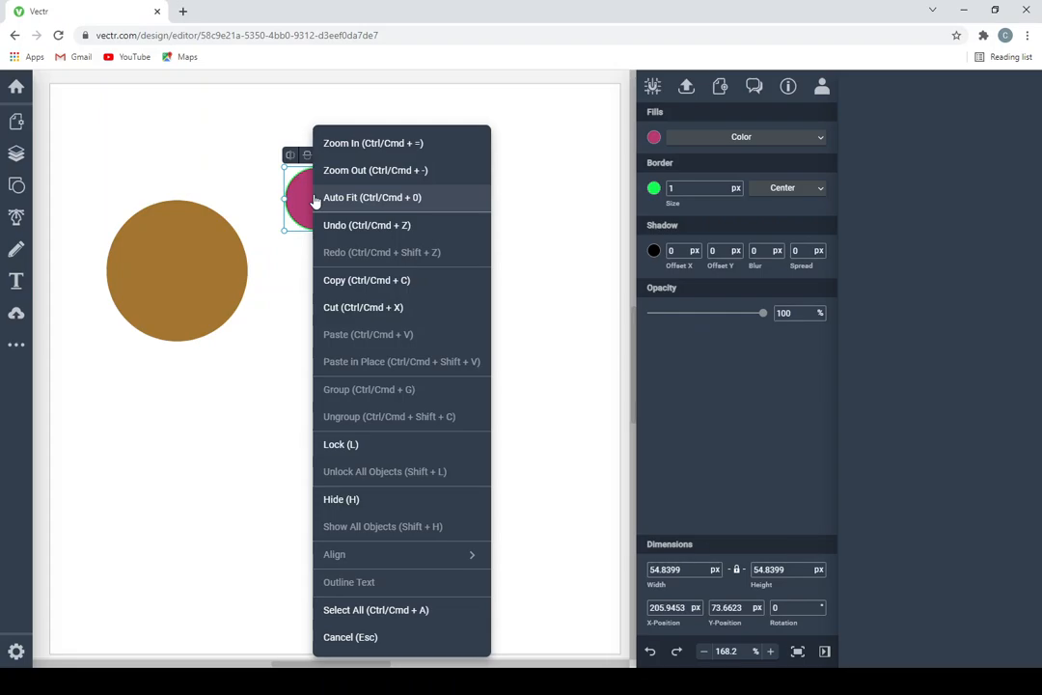
{"action": "left_click", "coordinate": [383, 282]}
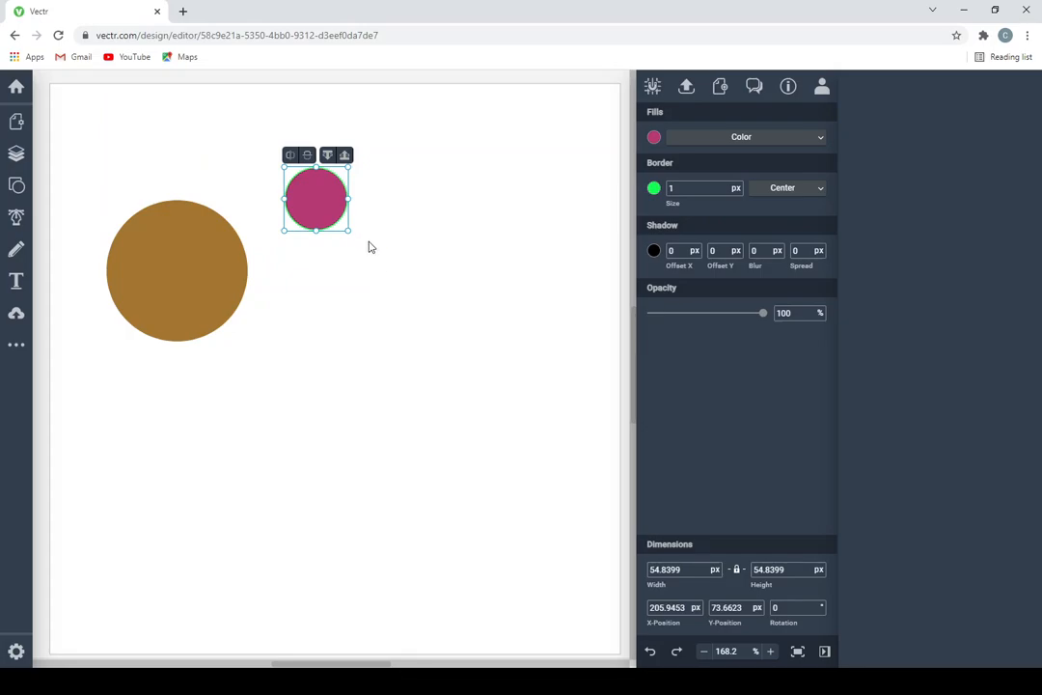
{"action": "right_click", "coordinate": [373, 248]}
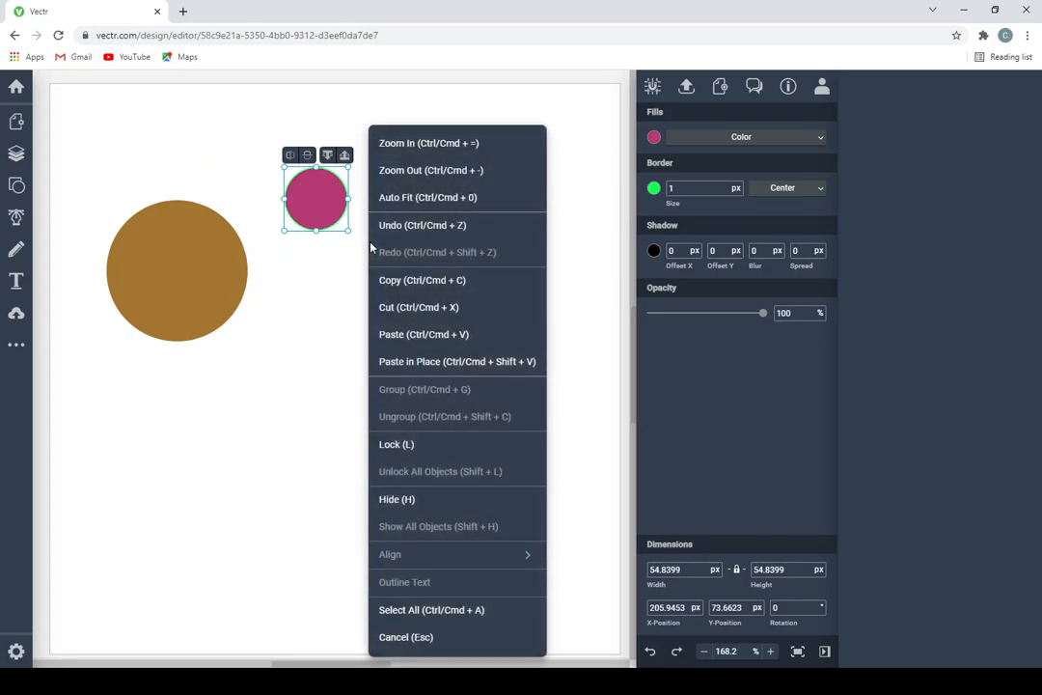
{"action": "left_click", "coordinate": [413, 335]}
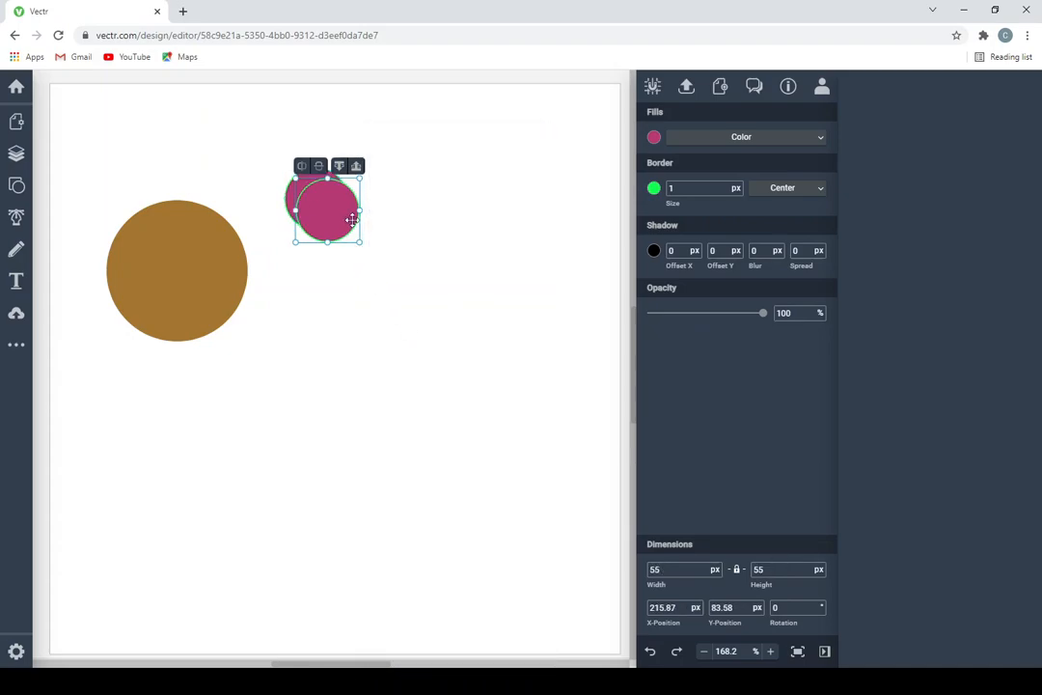
{"action": "left_click_drag", "start_coordinate": [349, 214], "coordinate": [365, 245]}
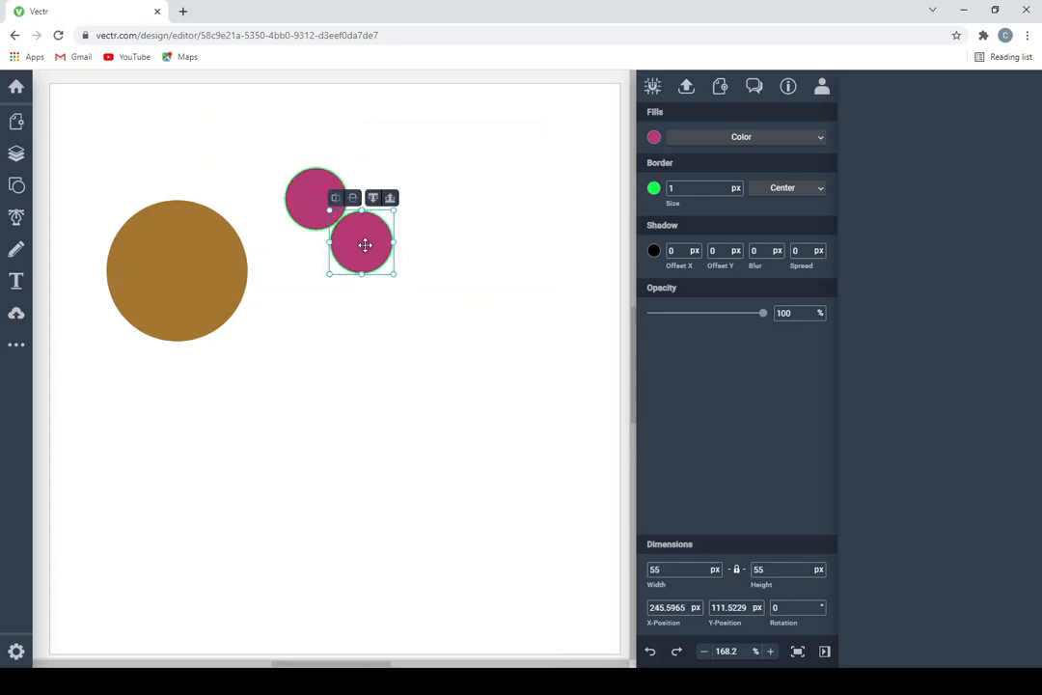
Duplicate the lower small pink circle and place the copy diagonally below it, at about X 290, Y 147 px
{"action": "right_click", "coordinate": [364, 243]}
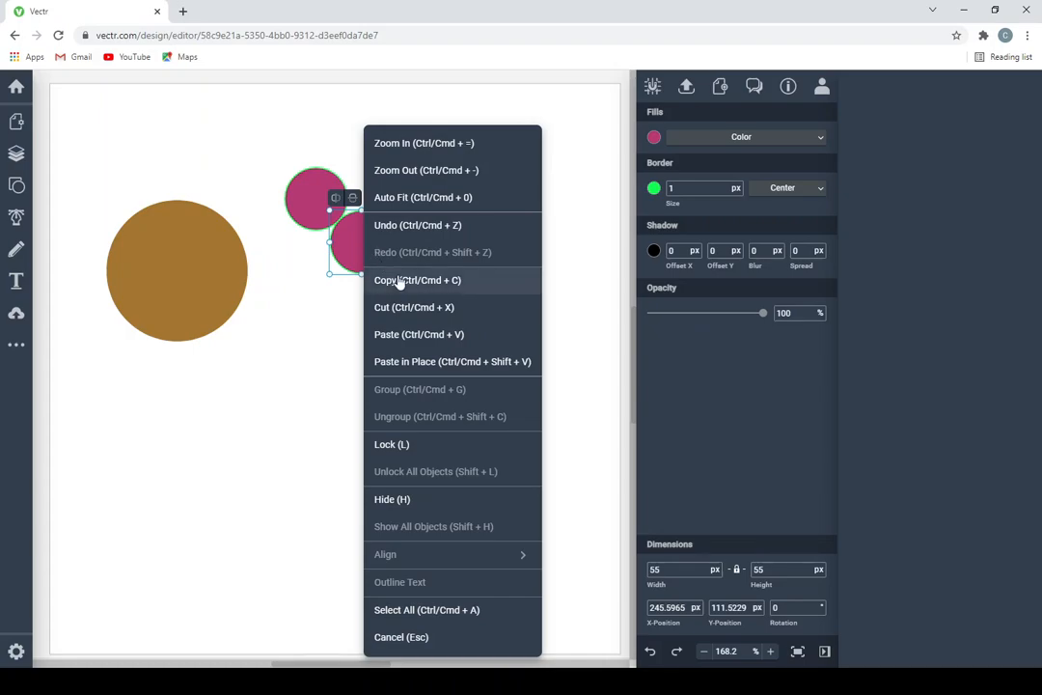
{"action": "left_click", "coordinate": [400, 280]}
{"action": "right_click", "coordinate": [428, 281]}
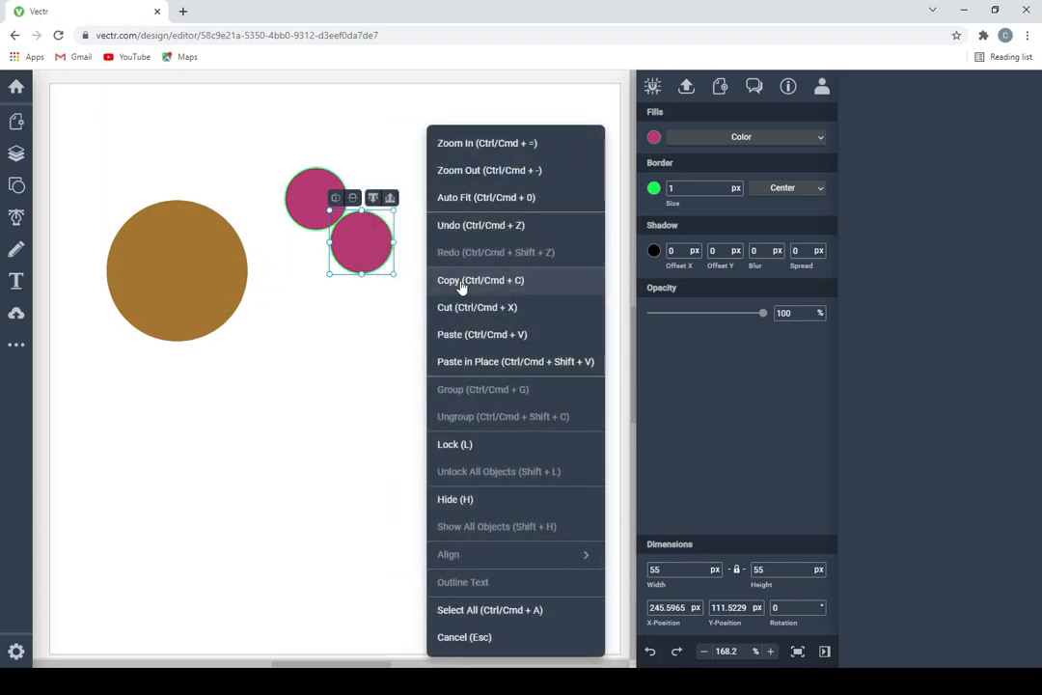
{"action": "left_click", "coordinate": [463, 285]}
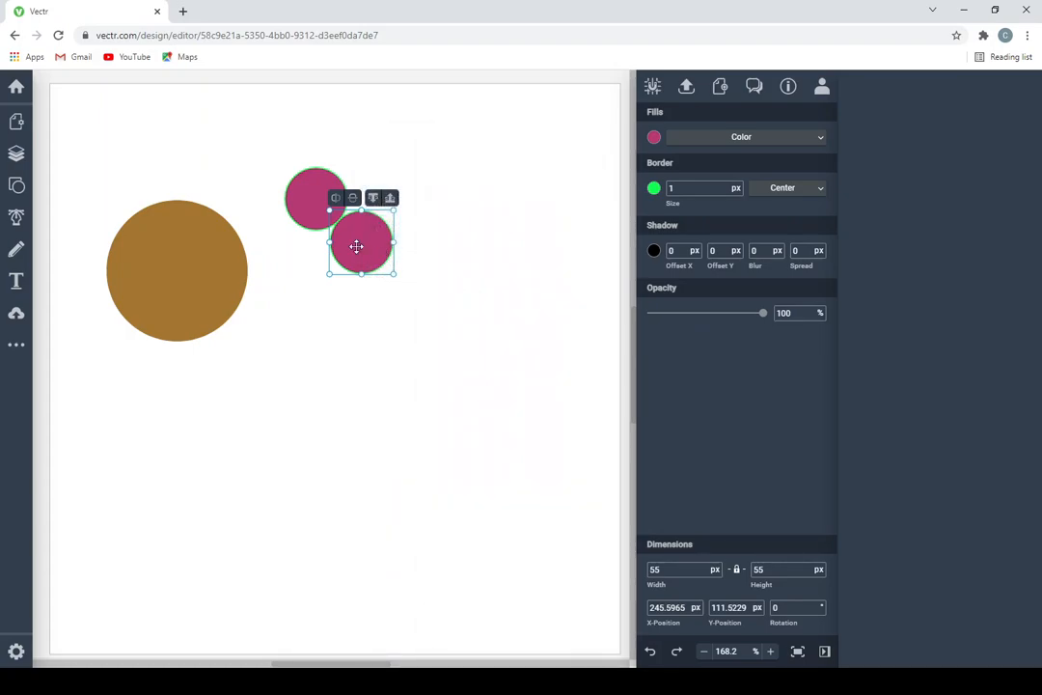
{"action": "right_click", "coordinate": [397, 260]}
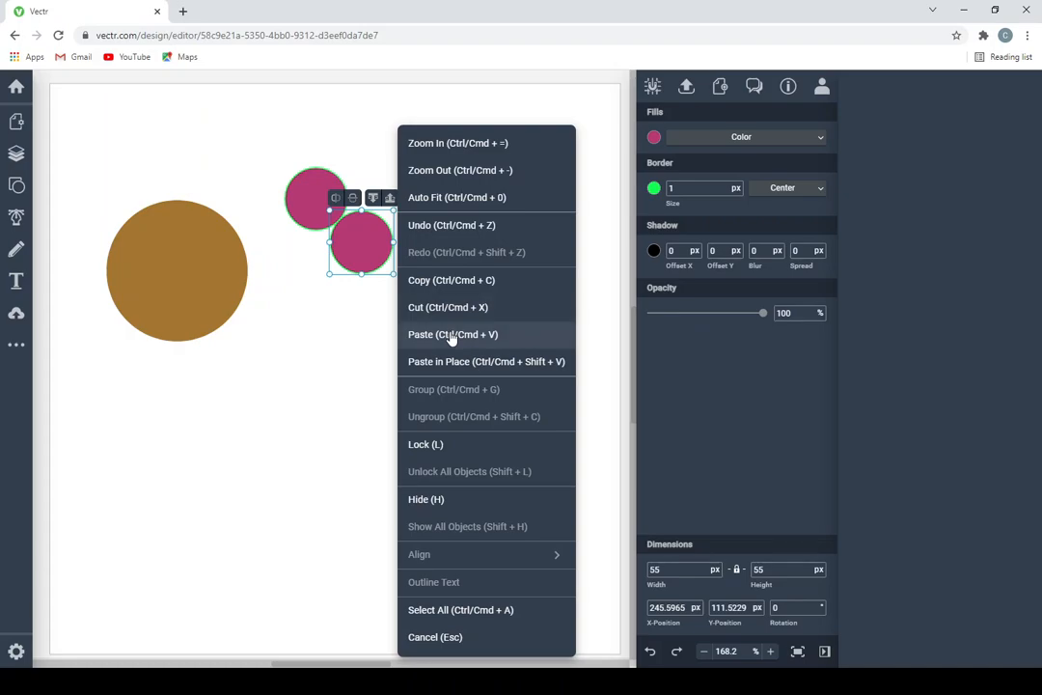
{"action": "left_click", "coordinate": [451, 334]}
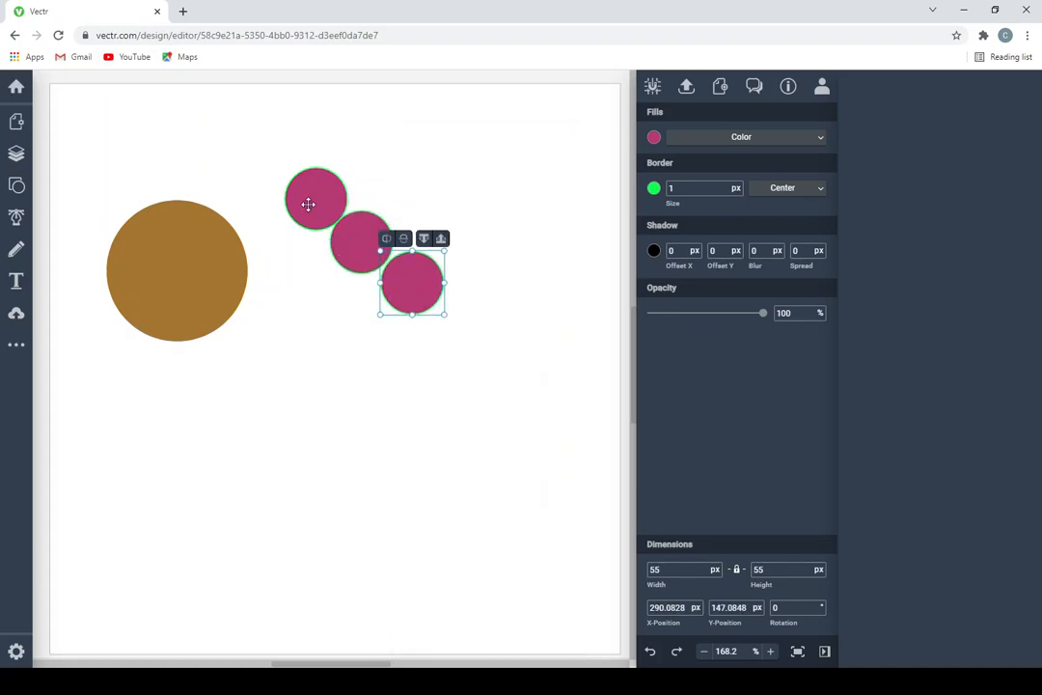
Move the three pink circles so they overlap each other along the brown circle's upper-right edge, and deselect
{"action": "left_click_drag", "start_coordinate": [308, 205], "coordinate": [219, 210]}
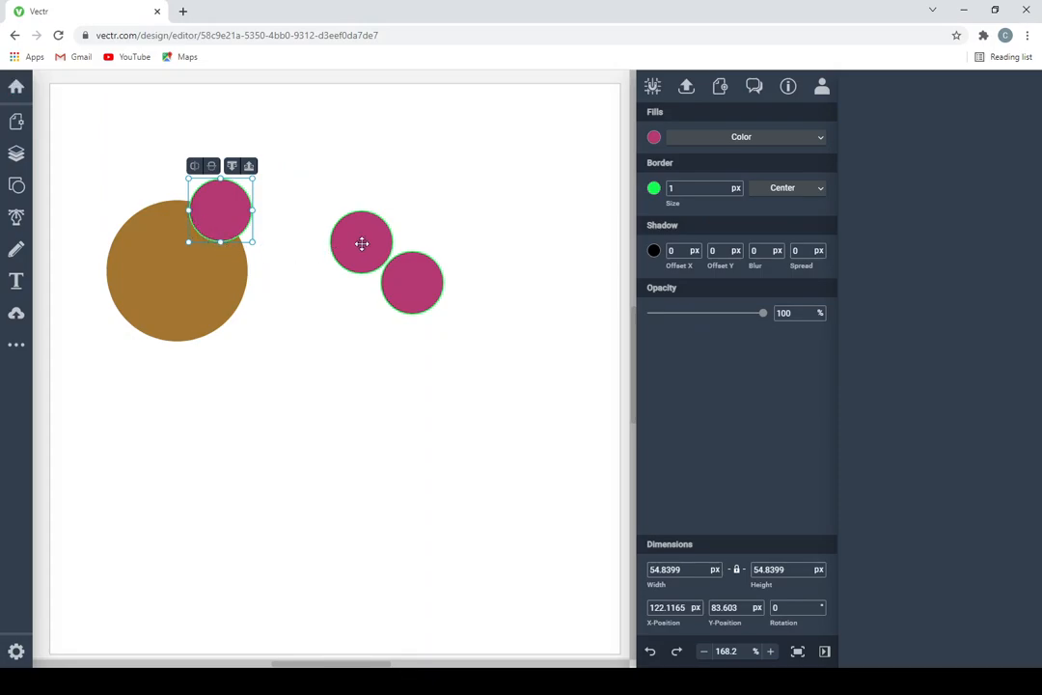
{"action": "left_click_drag", "start_coordinate": [361, 243], "coordinate": [248, 239]}
{"action": "left_click_drag", "start_coordinate": [414, 288], "coordinate": [271, 288]}
{"action": "left_click", "coordinate": [354, 298]}
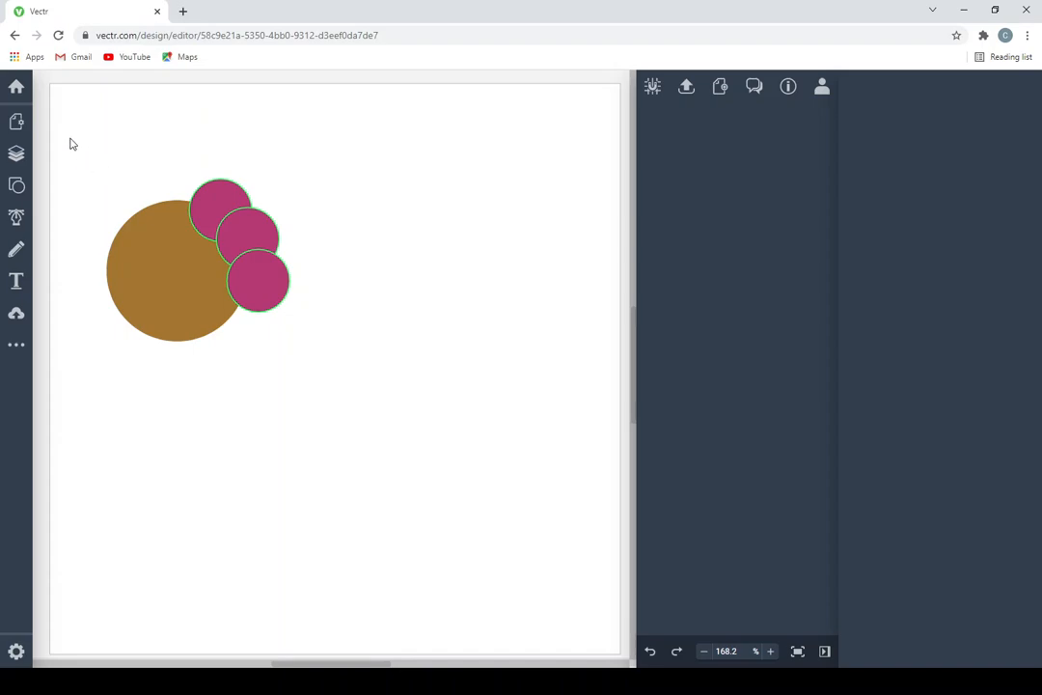
Bring the brown circle forward in the stacking order, send it back behind the pink circles, and deselect it
{"action": "left_click", "coordinate": [165, 232]}
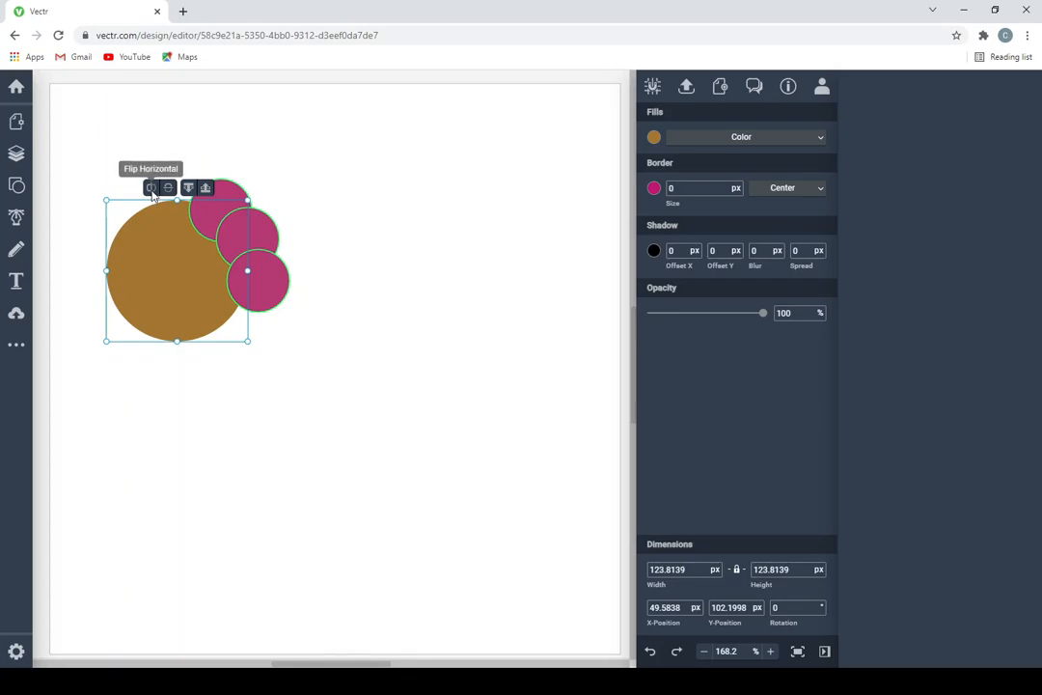
{"action": "left_click", "coordinate": [207, 190]}
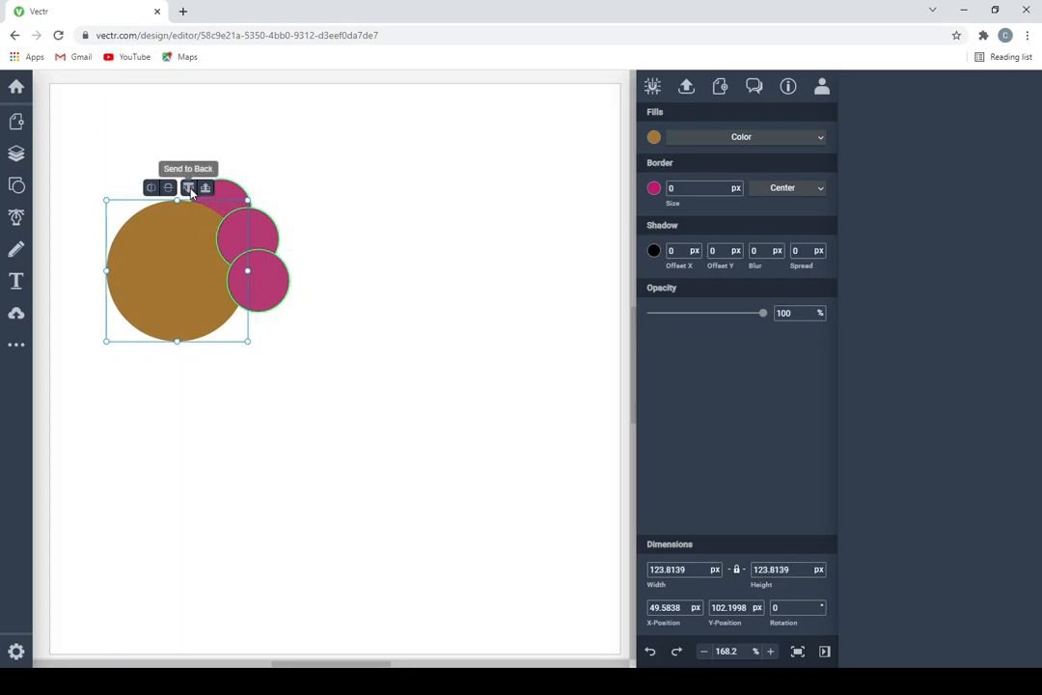
{"action": "left_click", "coordinate": [190, 190]}
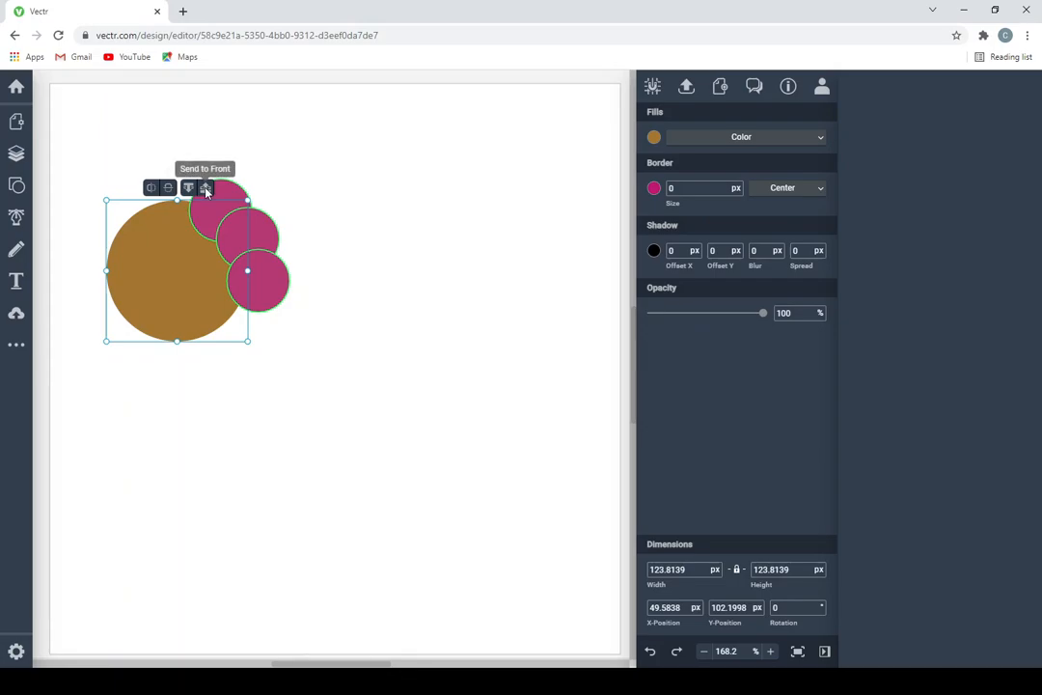
{"action": "left_click", "coordinate": [326, 231]}
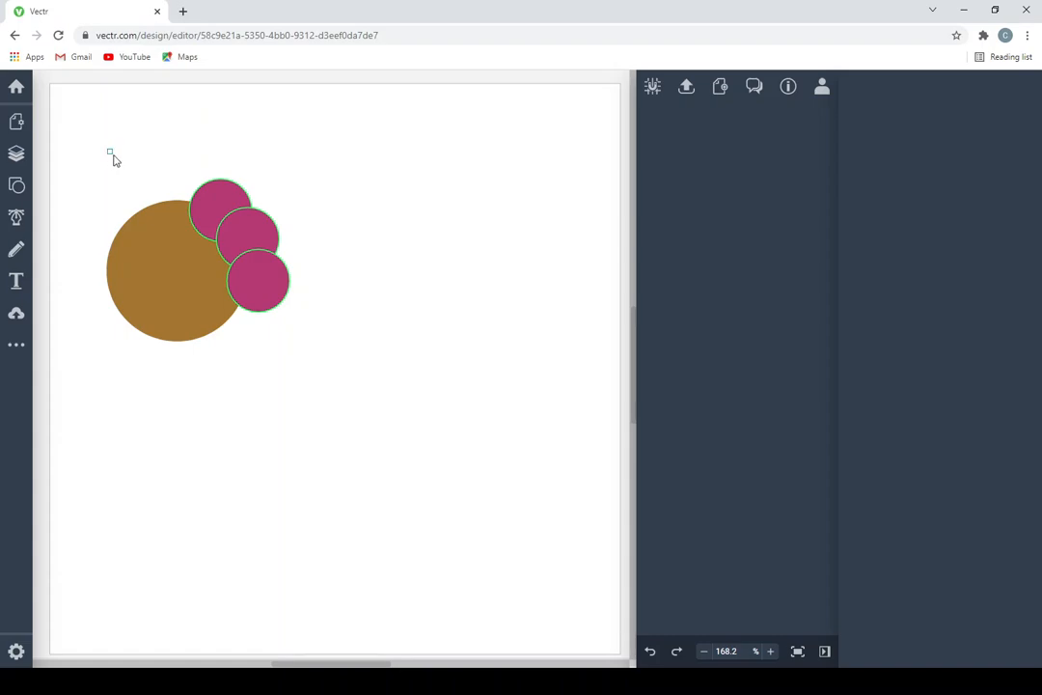
Subtract the three pink circles from the brown circle and move the bitten shape to about X 70, Y 123 px
{"action": "left_click_drag", "start_coordinate": [112, 157], "coordinate": [309, 386]}
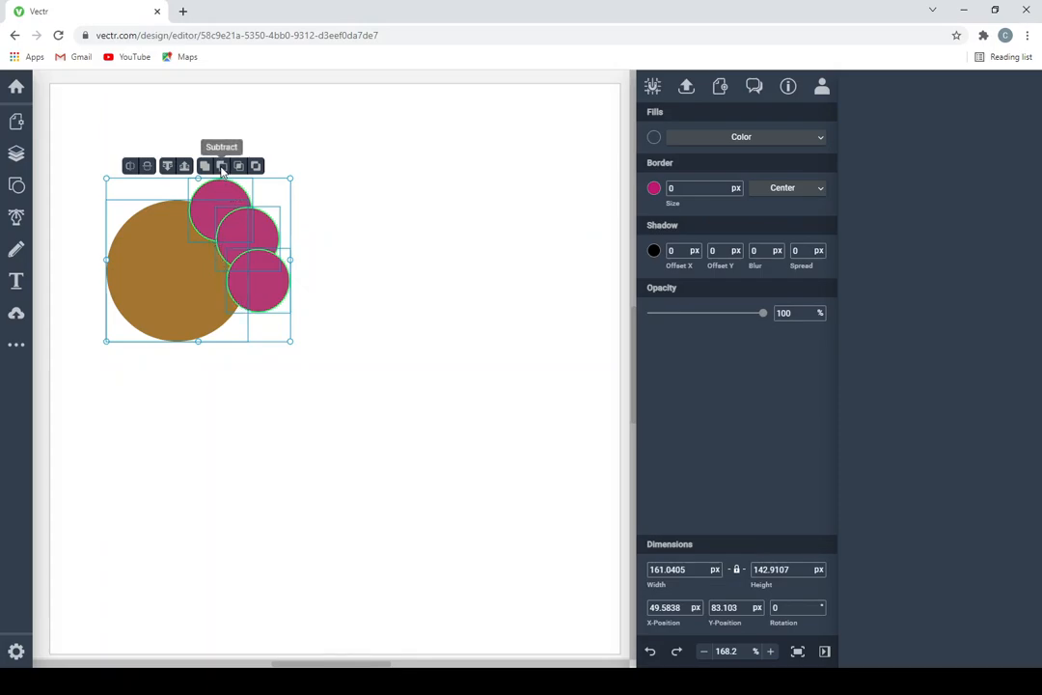
{"action": "left_click", "coordinate": [222, 168]}
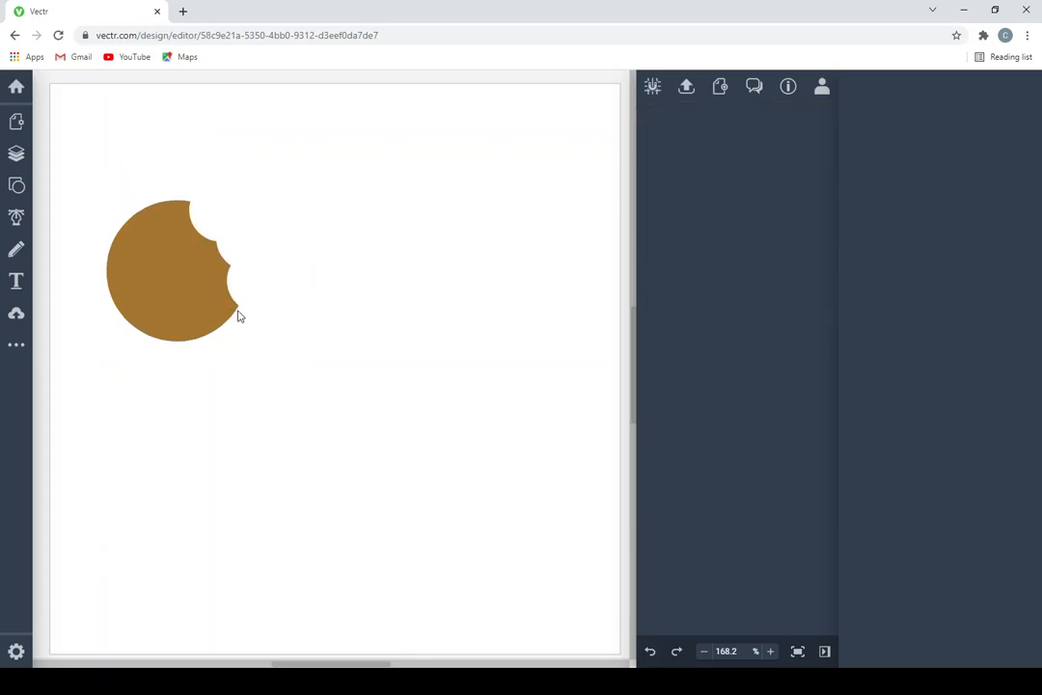
{"action": "left_click_drag", "start_coordinate": [169, 276], "coordinate": [184, 295]}
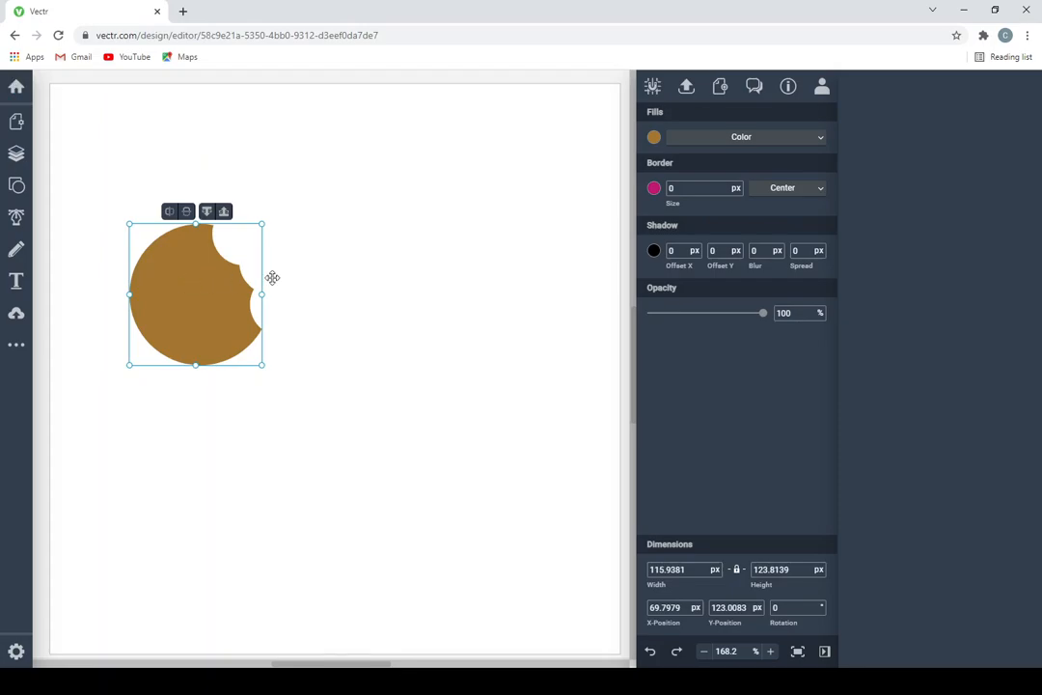
{"action": "left_click", "coordinate": [309, 266]}
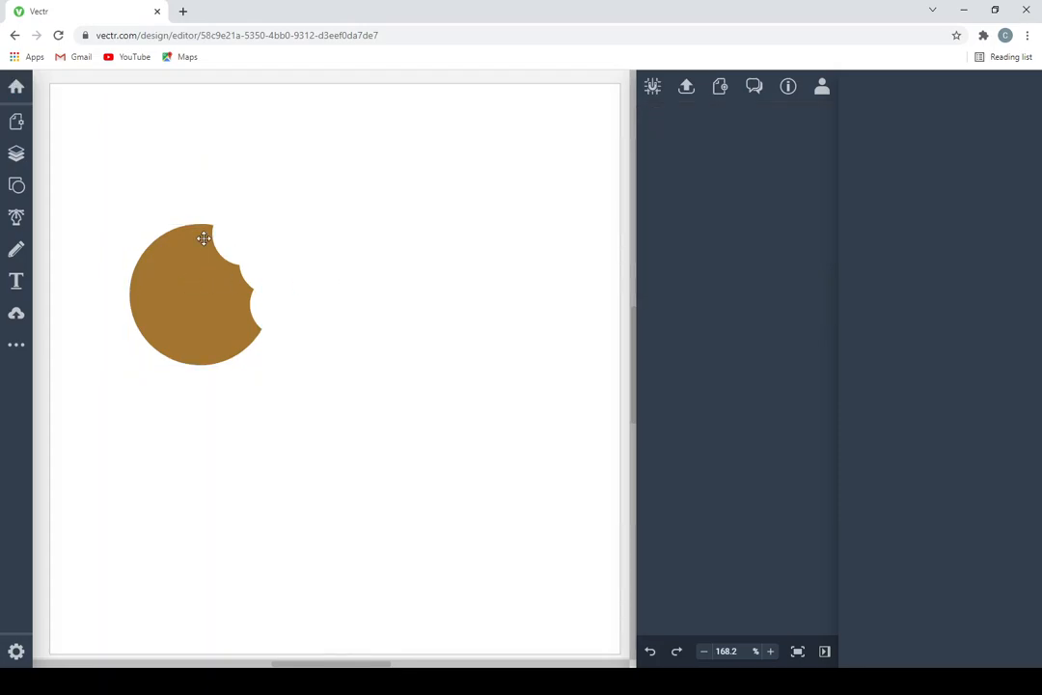
Place a new circle to the right of the bitten cookie and shrink it to about 70 px in diameter
{"action": "left_click", "coordinate": [17, 188]}
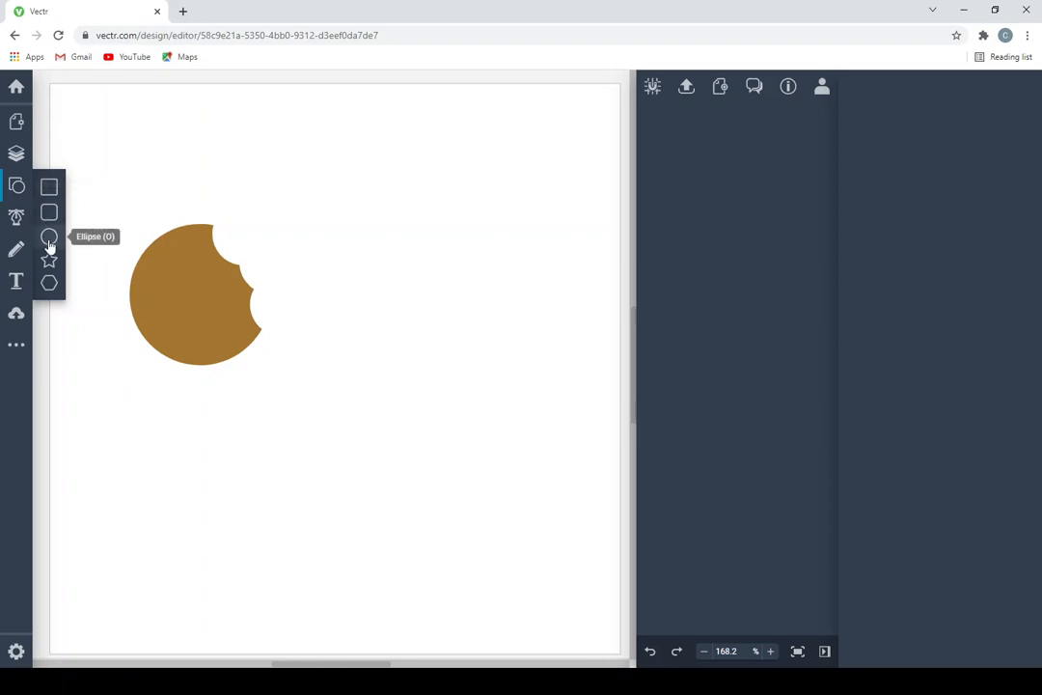
{"action": "left_click", "coordinate": [353, 287]}
{"action": "left_click_drag", "start_coordinate": [411, 340], "coordinate": [378, 303]}
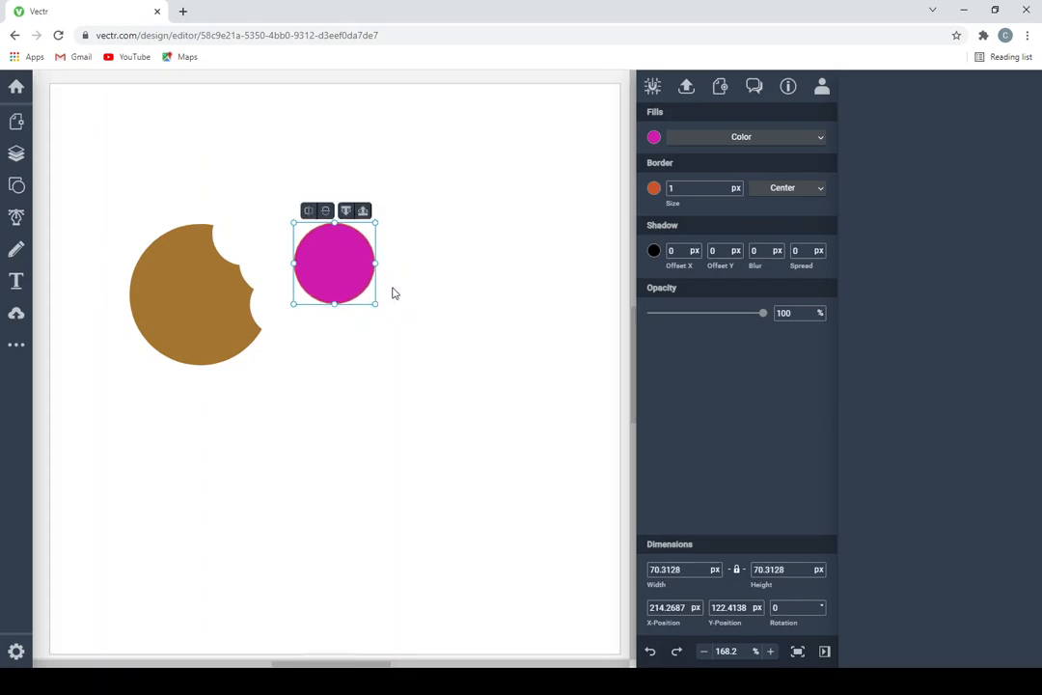
Fill the new circle with dark brown #674D1E, set its border size to 0 px, and deselect it
{"action": "left_click", "coordinate": [654, 139]}
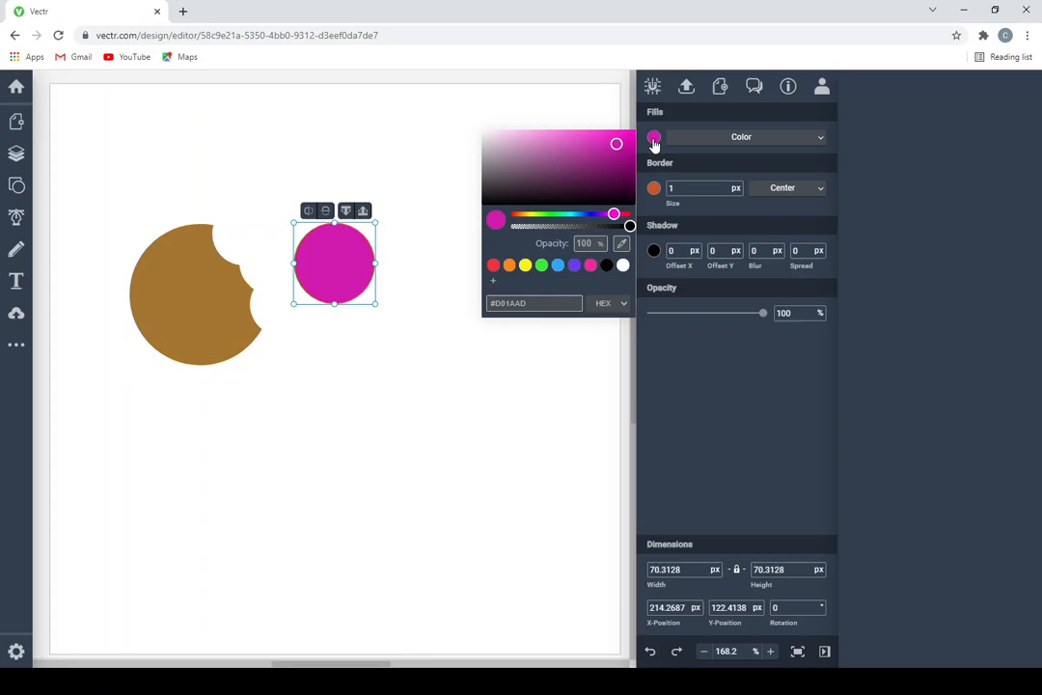
{"action": "left_click", "coordinate": [600, 213]}
{"action": "left_click_drag", "start_coordinate": [599, 213], "coordinate": [520, 214]}
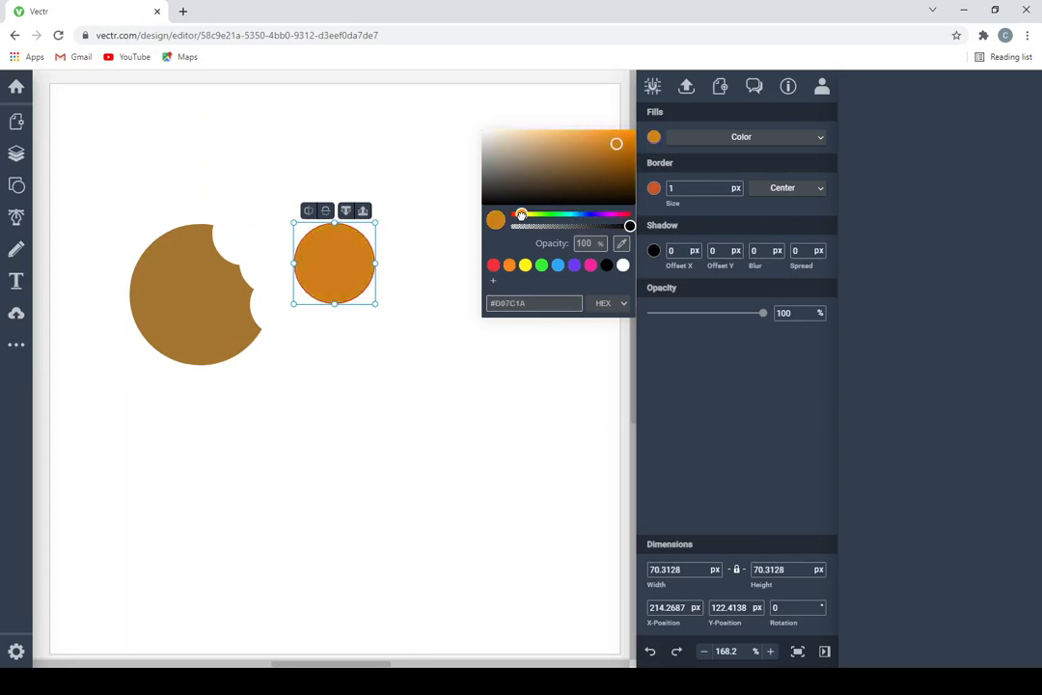
{"action": "left_click_drag", "start_coordinate": [617, 143], "coordinate": [589, 174]}
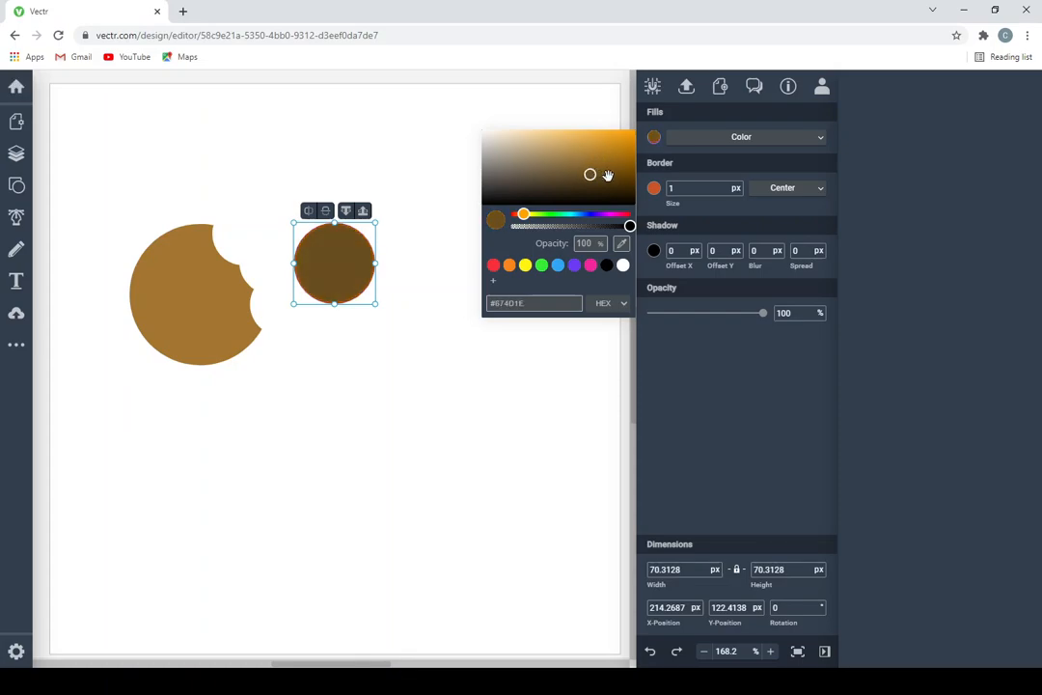
{"action": "left_click", "coordinate": [735, 192]}
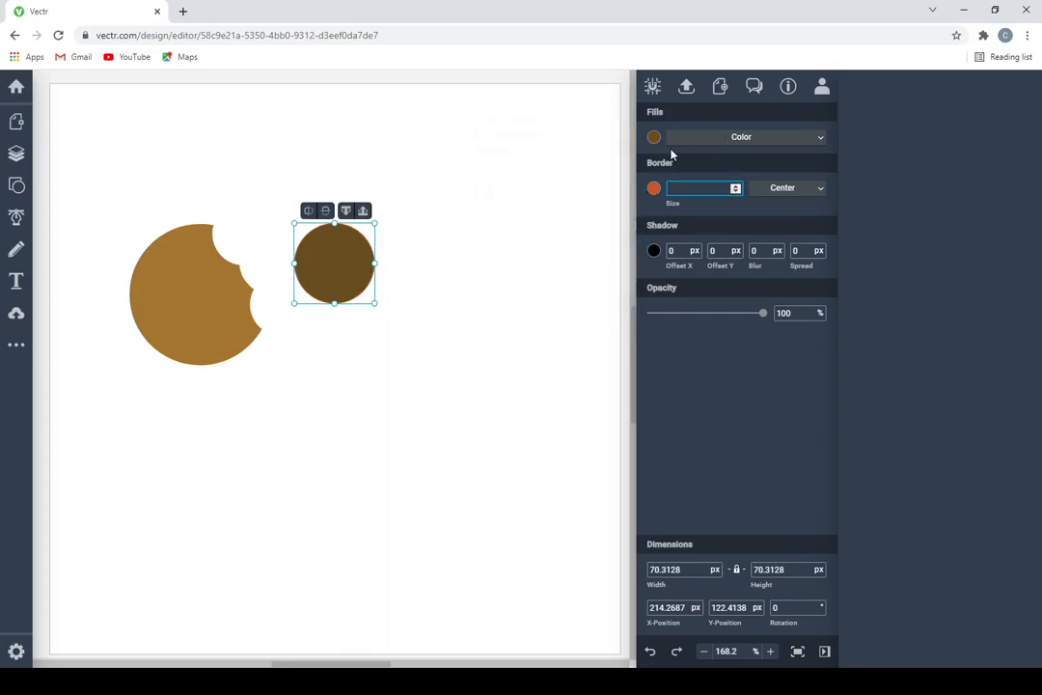
{"action": "left_click", "coordinate": [393, 279]}
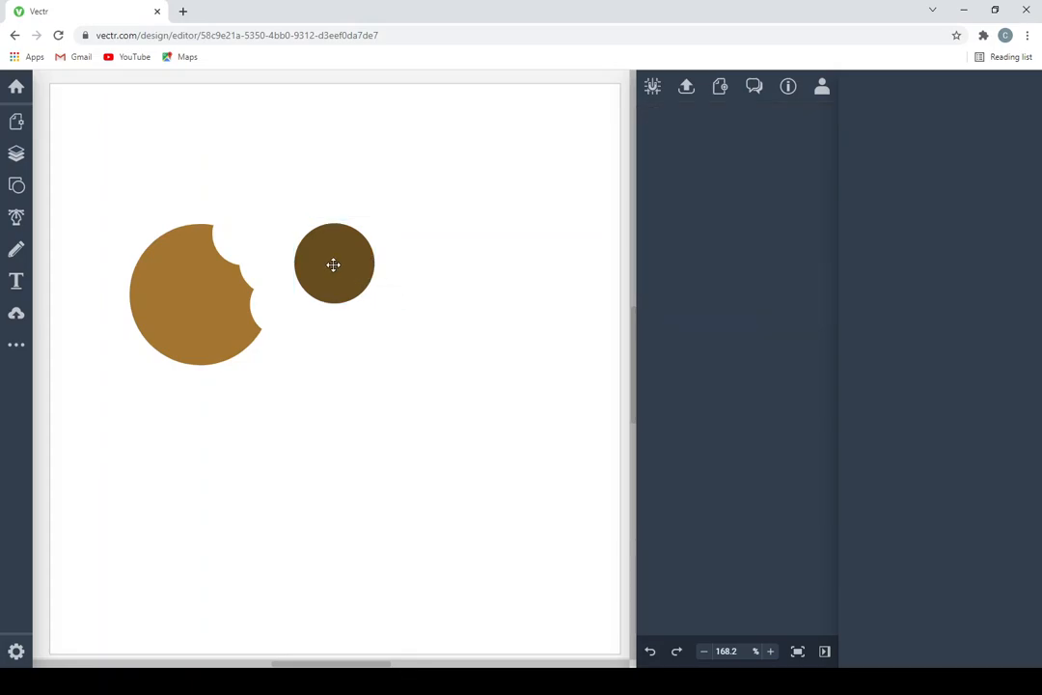
Move the dark brown circle to about X 253, Y 118 px and pull its nodes inward into a chip shape about 44 × 51 px
{"action": "left_click", "coordinate": [333, 264]}
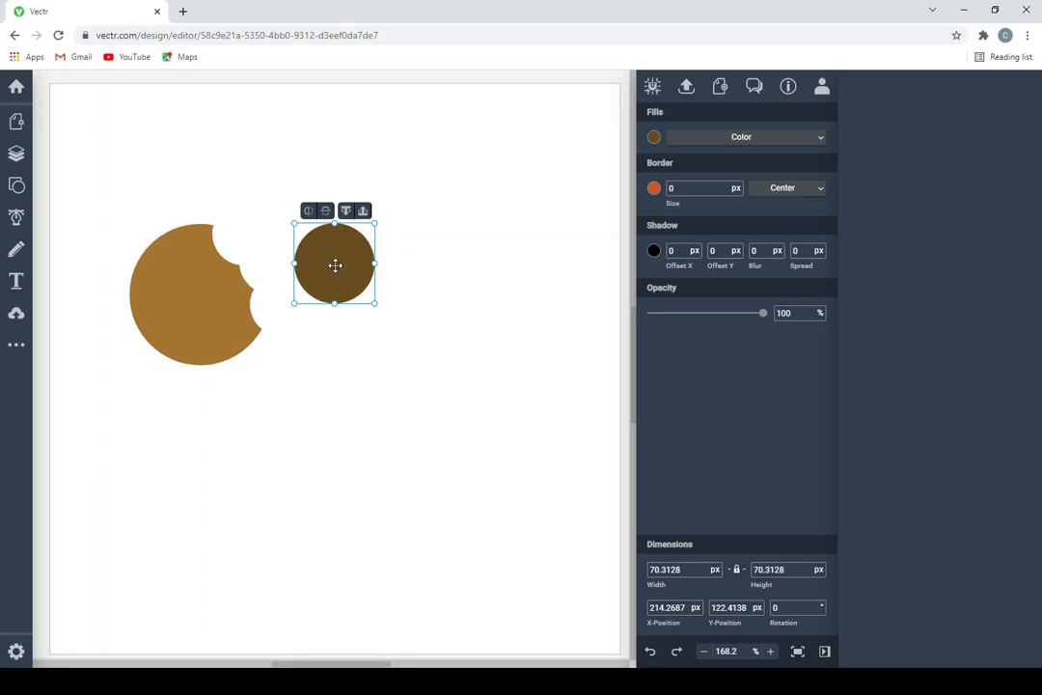
{"action": "left_click_drag", "start_coordinate": [335, 265], "coordinate": [378, 260]}
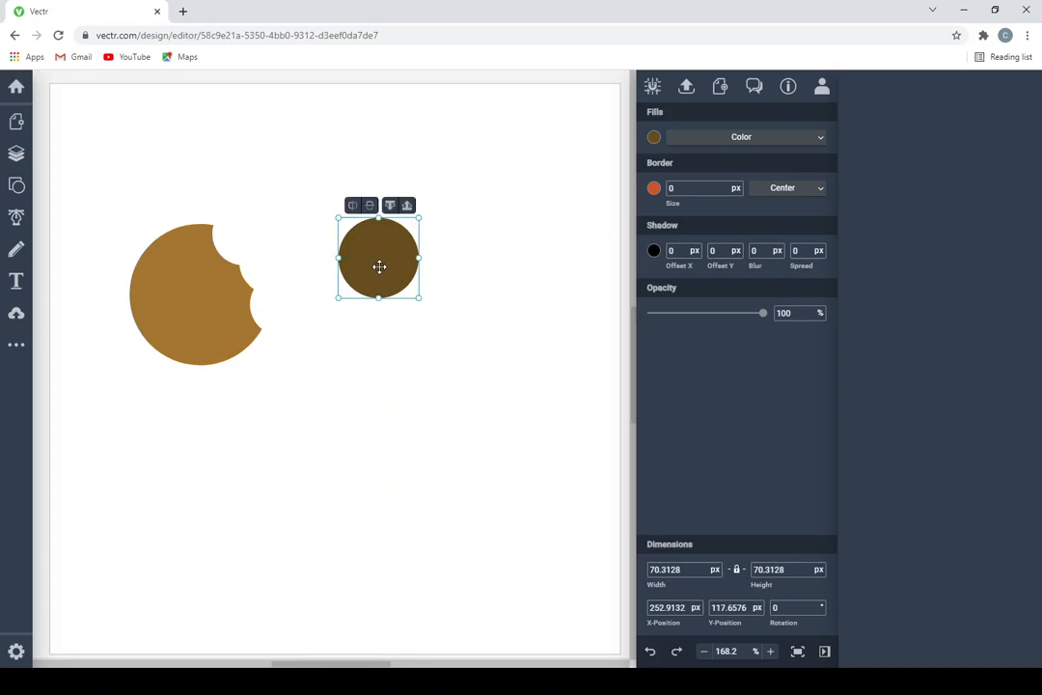
{"action": "double_click", "coordinate": [379, 268]}
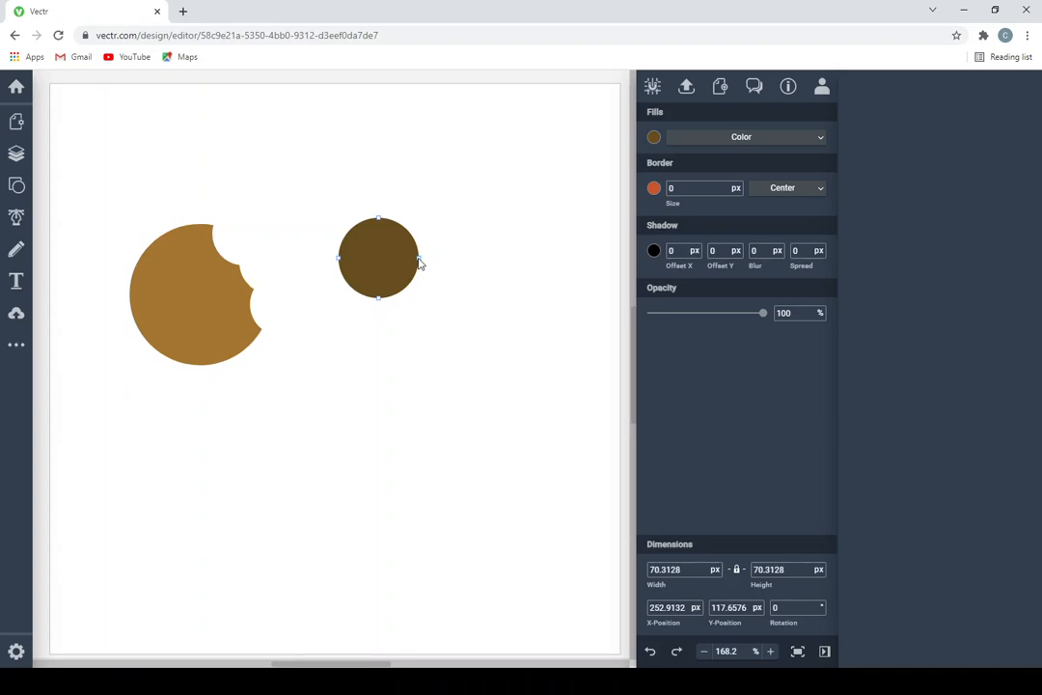
{"action": "left_click_drag", "start_coordinate": [418, 260], "coordinate": [347, 262]}
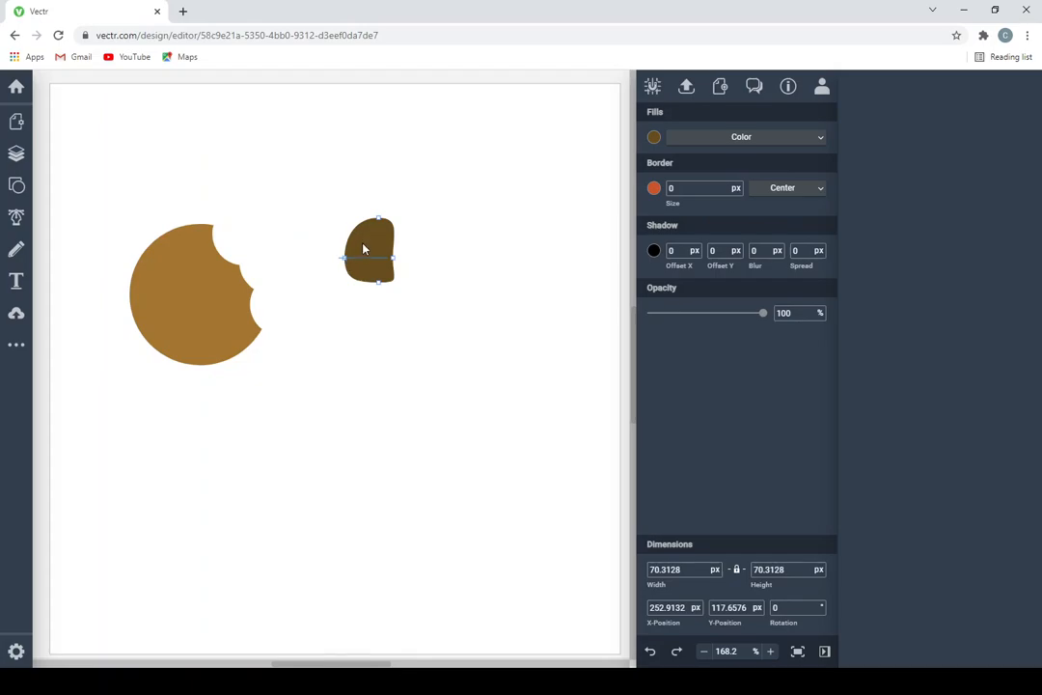
{"action": "left_click_drag", "start_coordinate": [379, 222], "coordinate": [379, 227]}
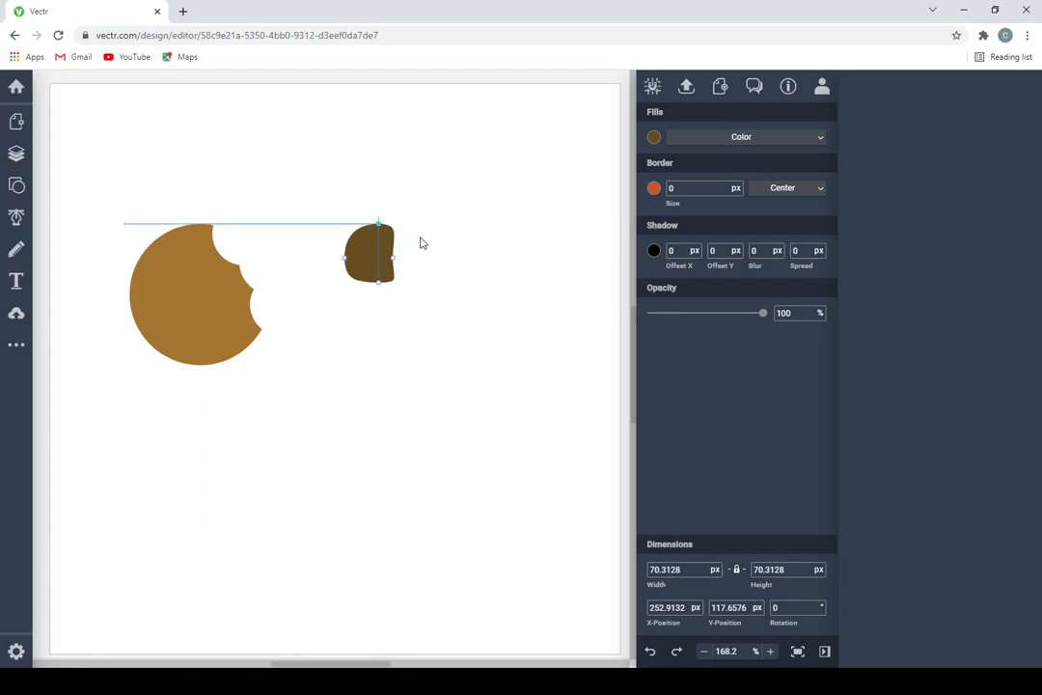
{"action": "left_click", "coordinate": [420, 240]}
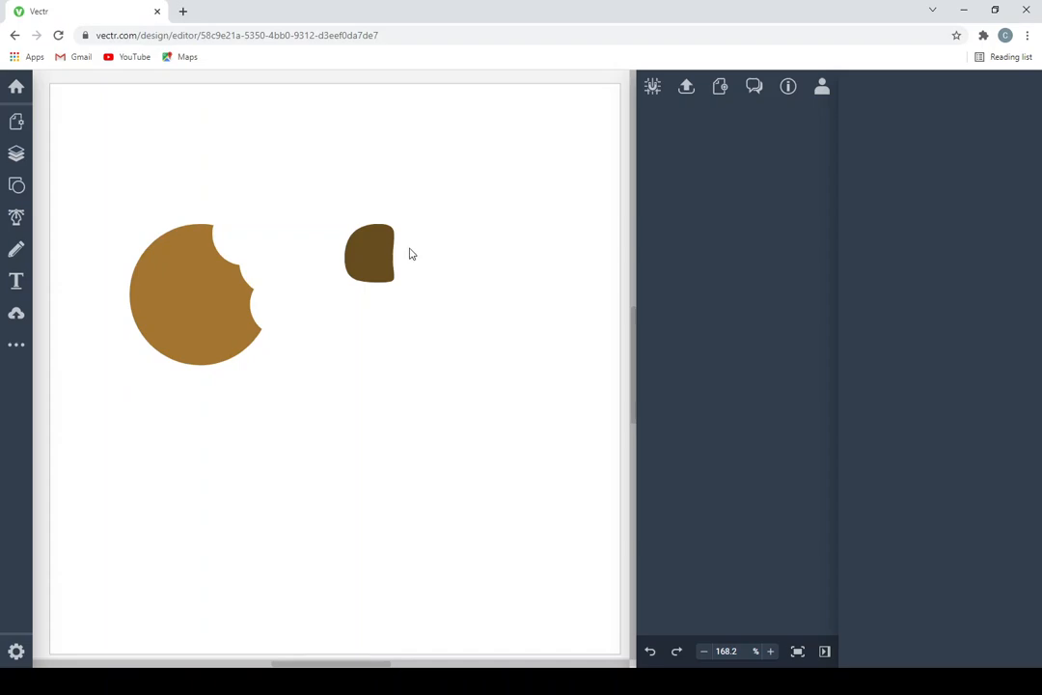
Duplicate the dark brown chip and place the copy level with it on its right, at about X 313, Y 123 px
{"action": "left_click", "coordinate": [370, 250]}
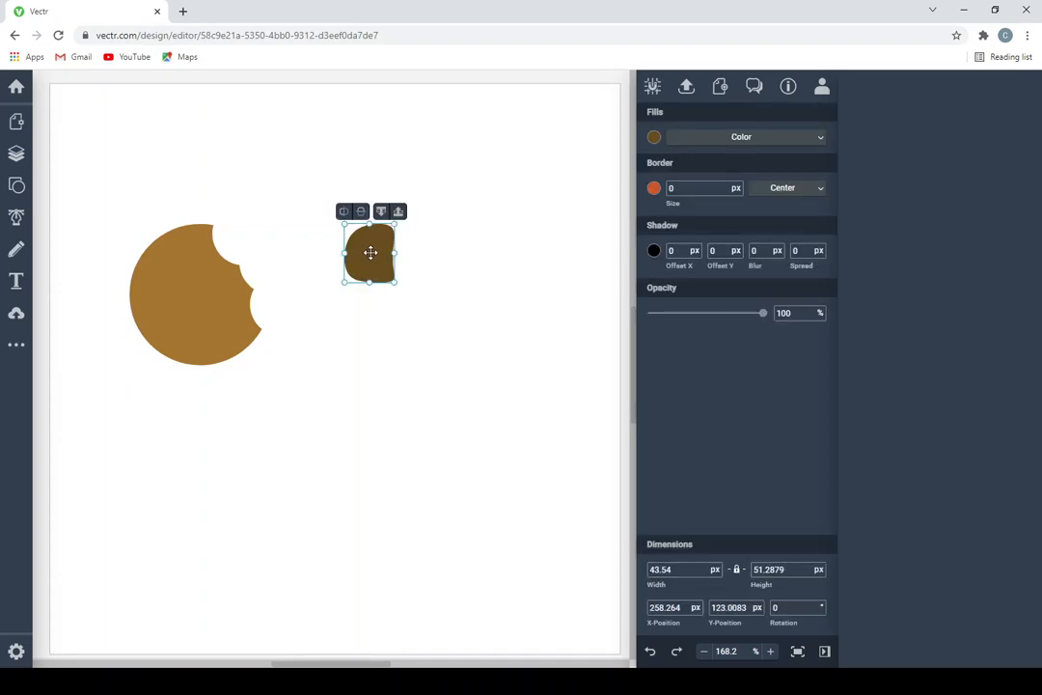
{"action": "right_click", "coordinate": [373, 255]}
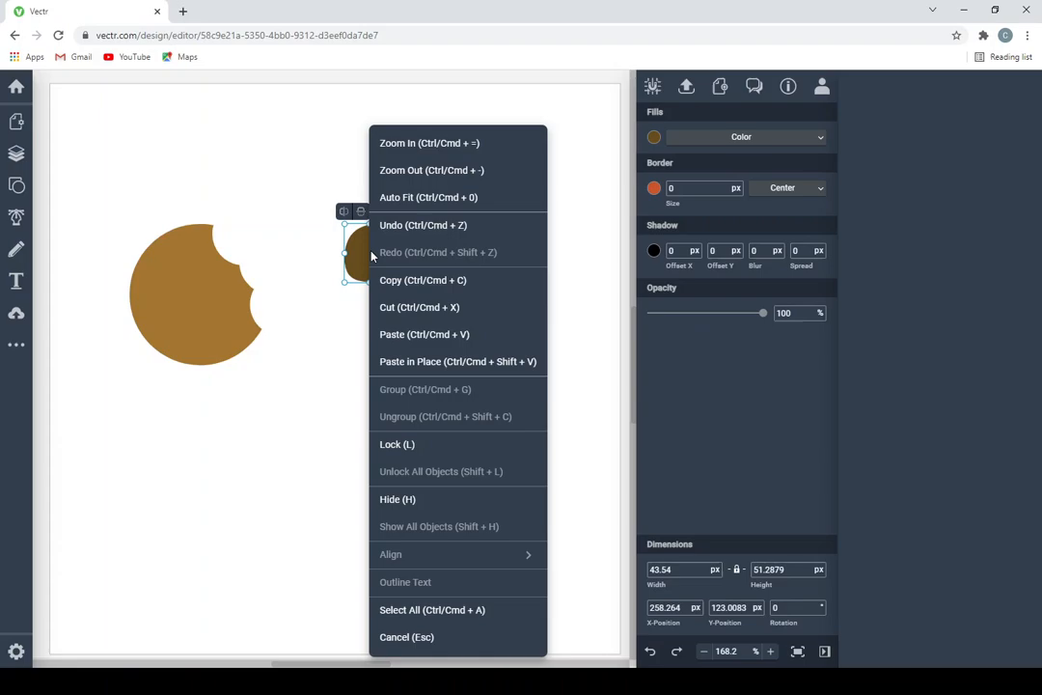
{"action": "left_click", "coordinate": [409, 288]}
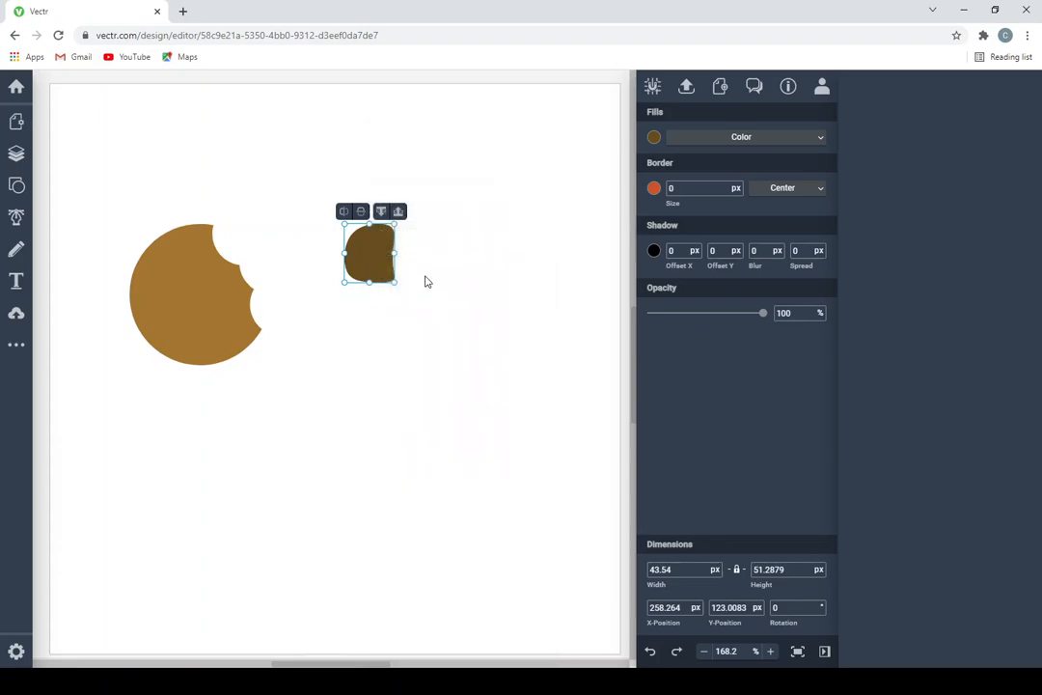
{"action": "right_click", "coordinate": [428, 264]}
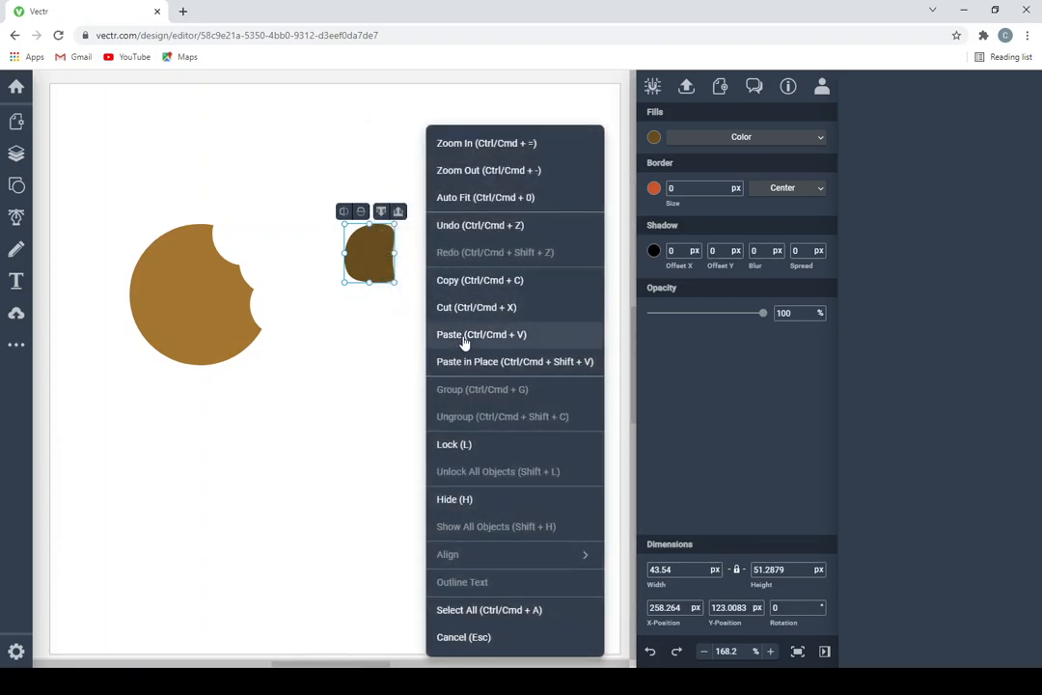
{"action": "left_click", "coordinate": [464, 335]}
{"action": "left_click_drag", "start_coordinate": [365, 268], "coordinate": [420, 252]}
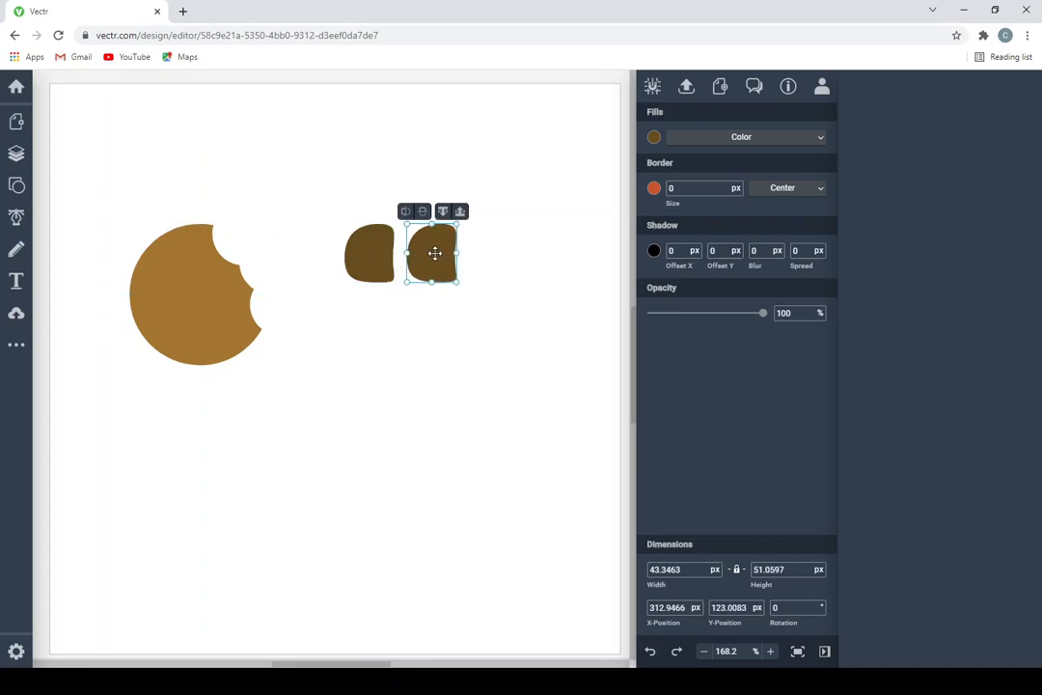
Duplicate the second dark brown chip and place the copy level on its right, at about X 361, Y 123 px
{"action": "right_click", "coordinate": [435, 253]}
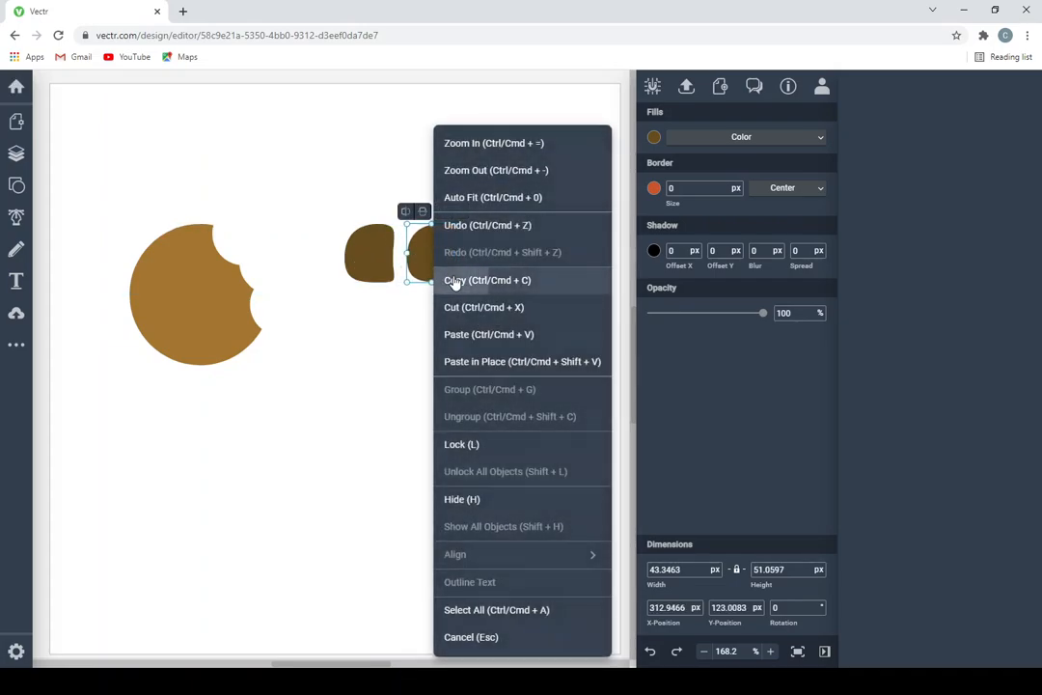
{"action": "left_click", "coordinate": [451, 281]}
{"action": "right_click", "coordinate": [485, 274]}
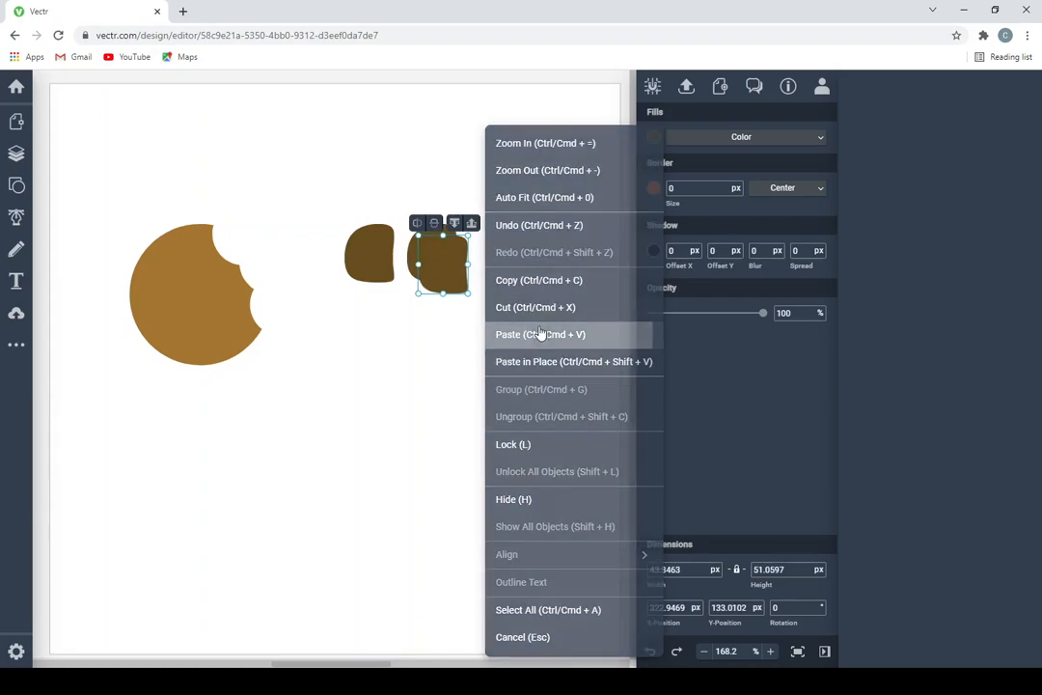
{"action": "left_click", "coordinate": [540, 335]}
{"action": "left_click_drag", "start_coordinate": [447, 269], "coordinate": [472, 272]}
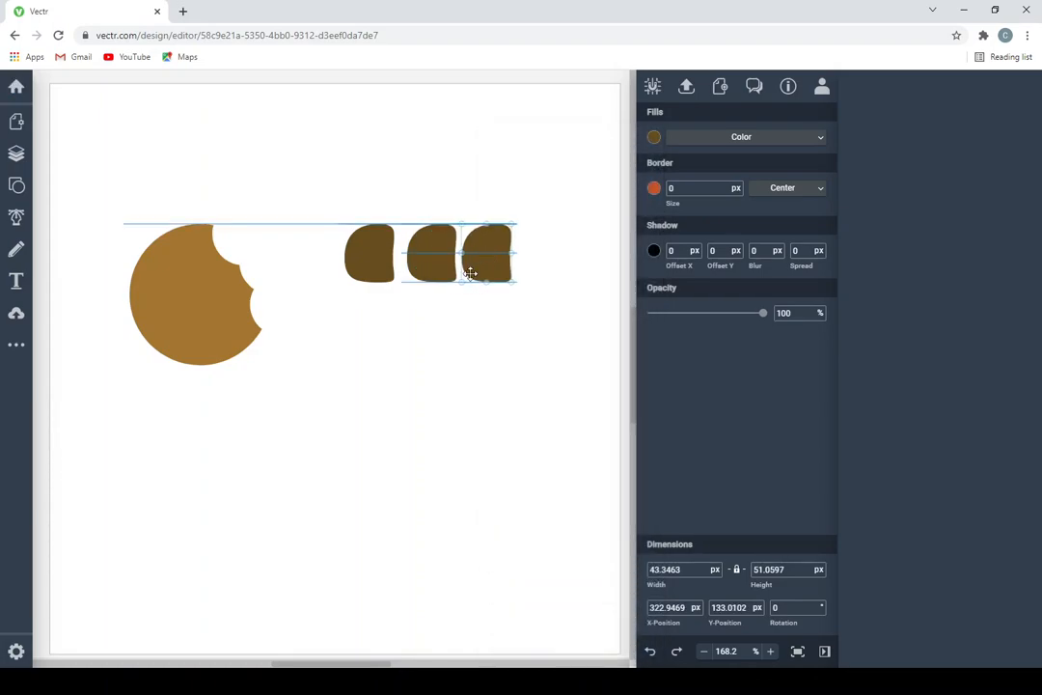
Duplicate the third chip level on its right, and move the leftmost chip closer to the row, at about X 266, Y 123 px
{"action": "right_click", "coordinate": [479, 267]}
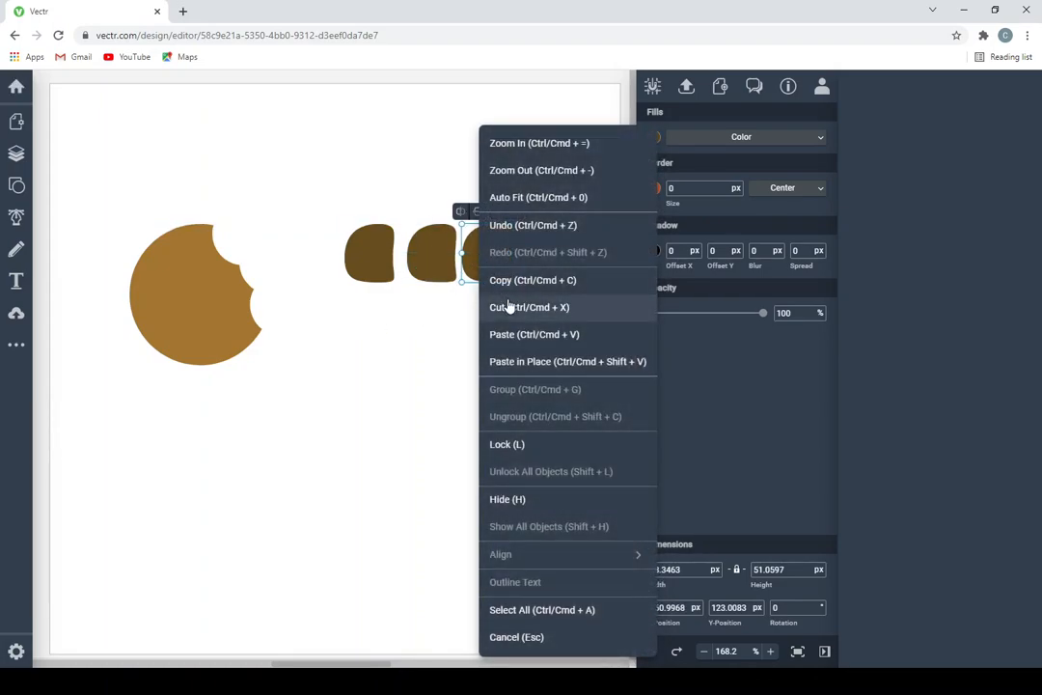
{"action": "left_click", "coordinate": [513, 289]}
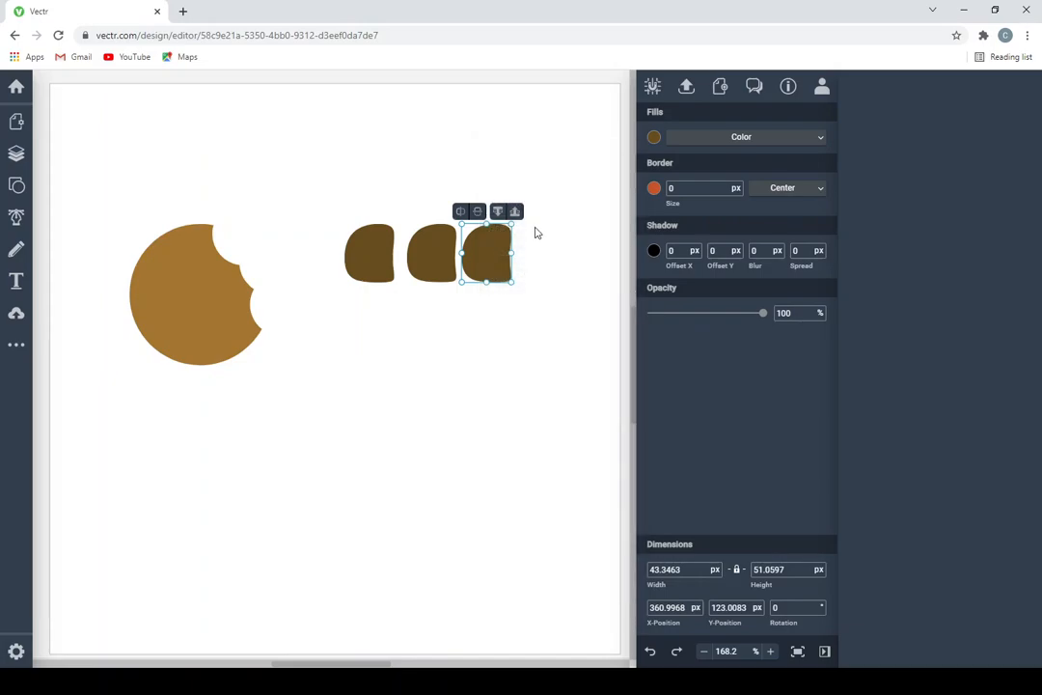
{"action": "right_click", "coordinate": [537, 232]}
{"action": "left_click", "coordinate": [561, 335]}
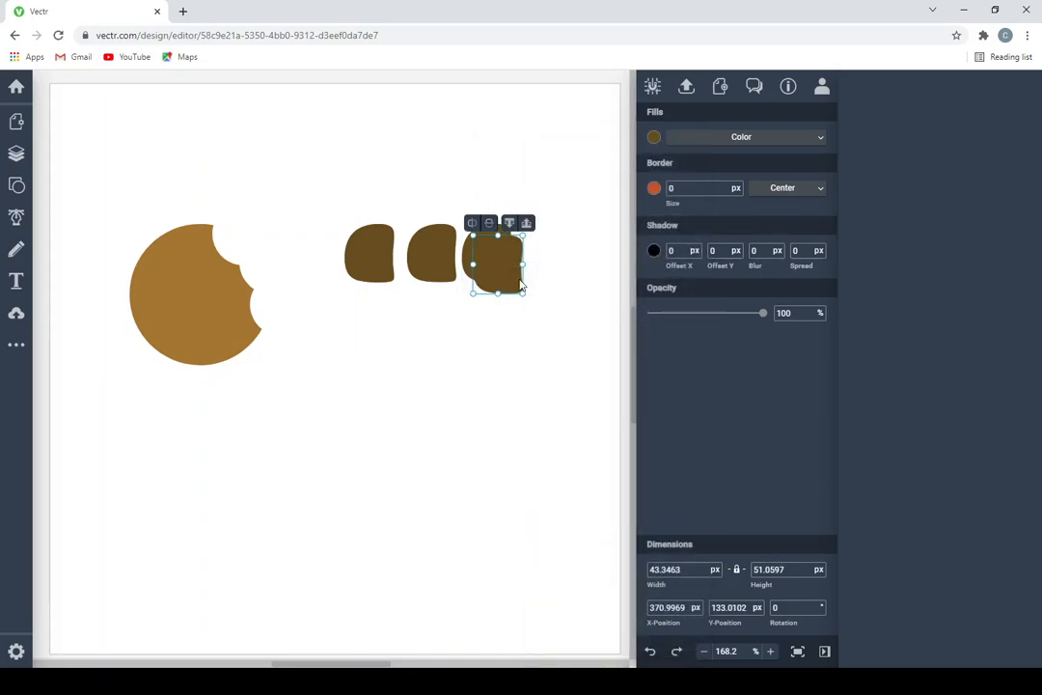
{"action": "left_click_drag", "start_coordinate": [497, 260], "coordinate": [538, 248]}
{"action": "left_click_drag", "start_coordinate": [373, 251], "coordinate": [388, 252]}
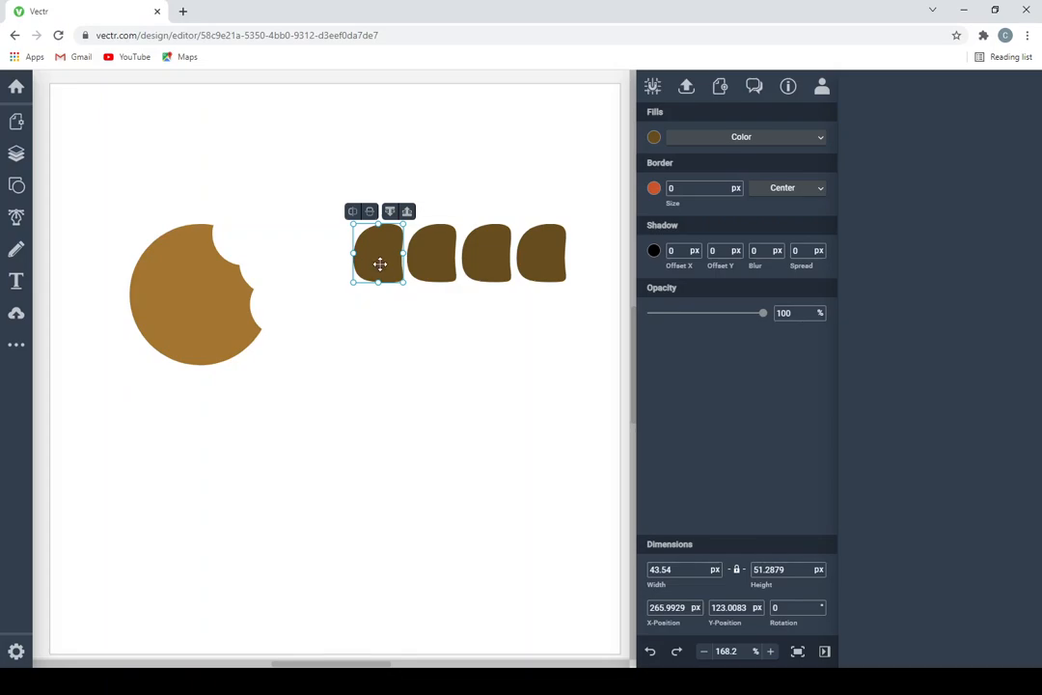
{"action": "right_click", "coordinate": [382, 260]}
{"action": "left_click", "coordinate": [412, 282]}
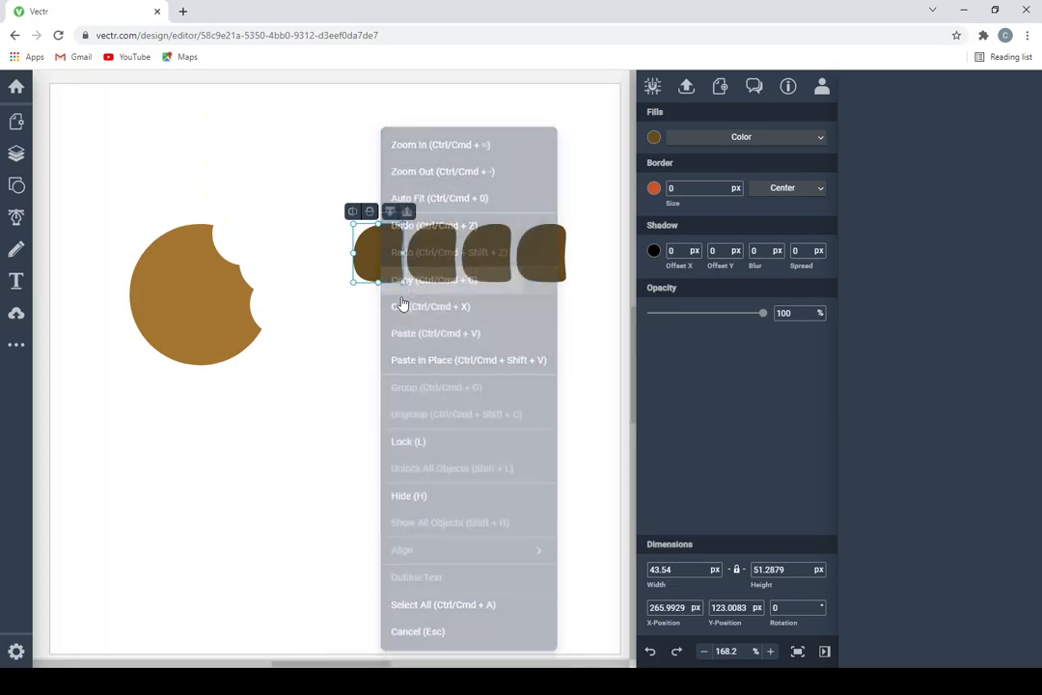
{"action": "right_click", "coordinate": [365, 333]}
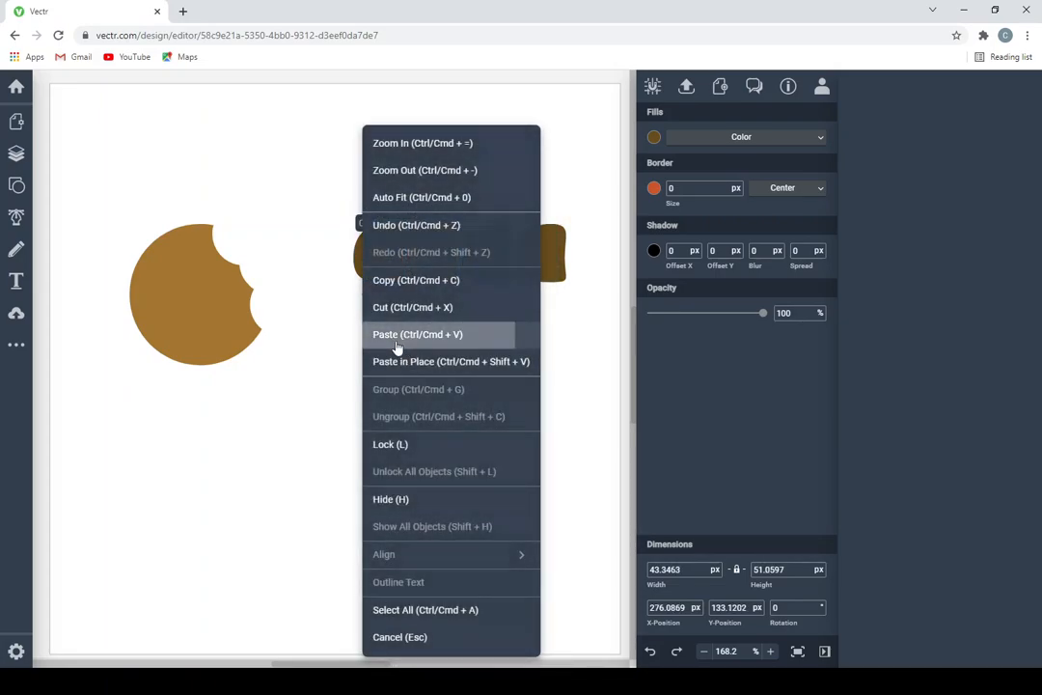
{"action": "left_click", "coordinate": [407, 340]}
{"action": "right_click", "coordinate": [387, 349]}
{"action": "left_click", "coordinate": [413, 339]}
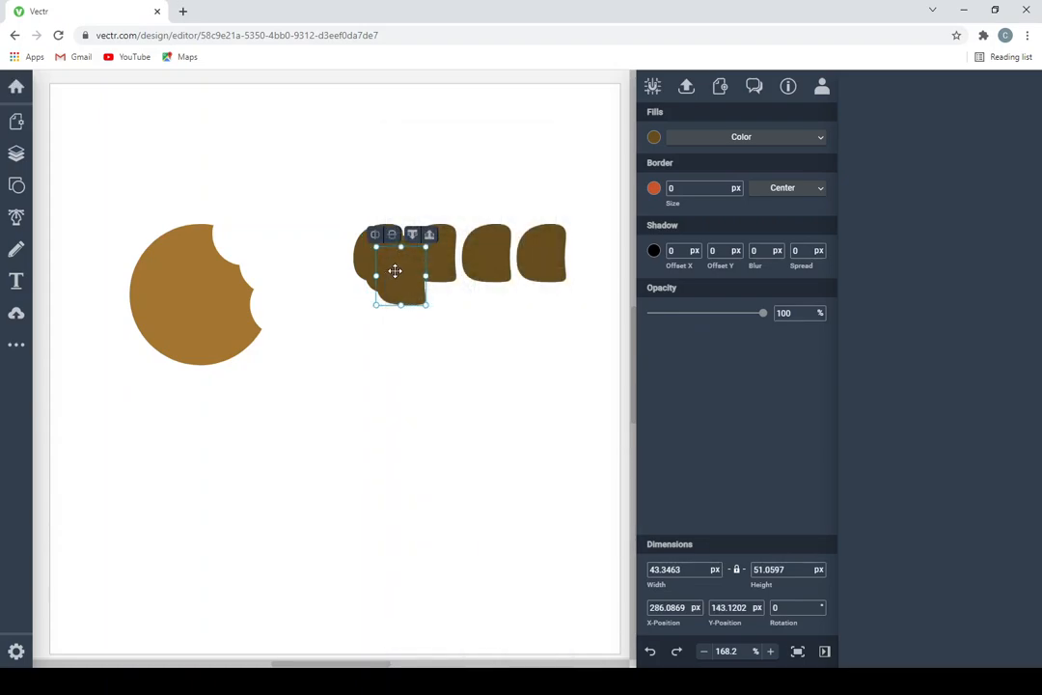
{"action": "key", "text": "Delete"}
{"action": "key", "text": "ctrl+z"}
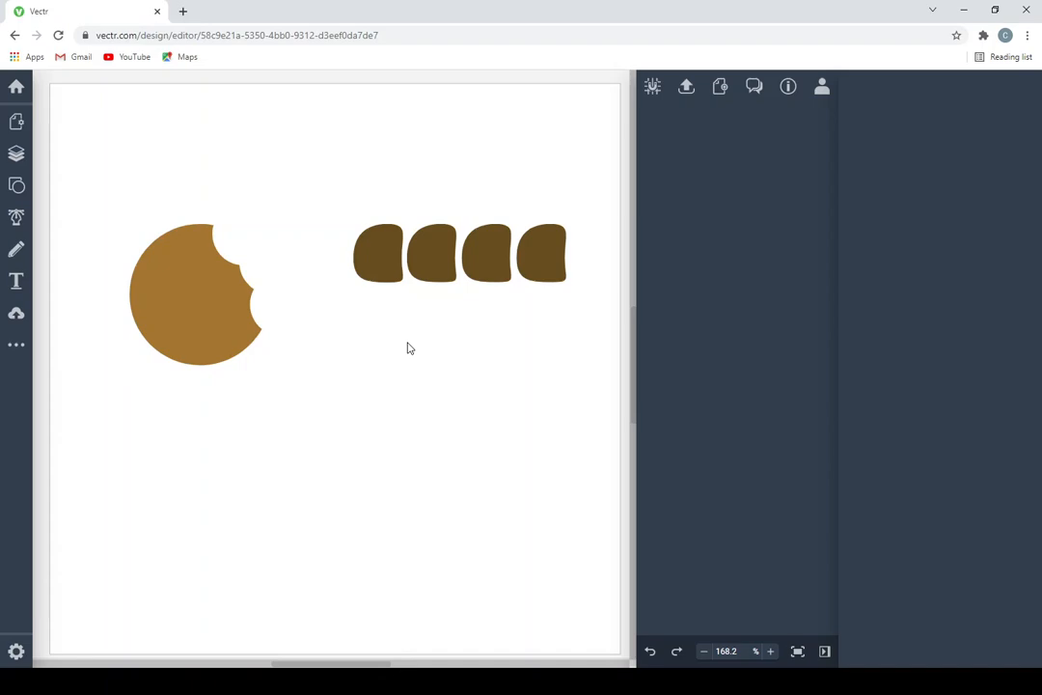
Shrink the leftmost chip to about 21 × 24 px and place it on the upper-left area of the cookie
{"action": "left_click", "coordinate": [373, 260]}
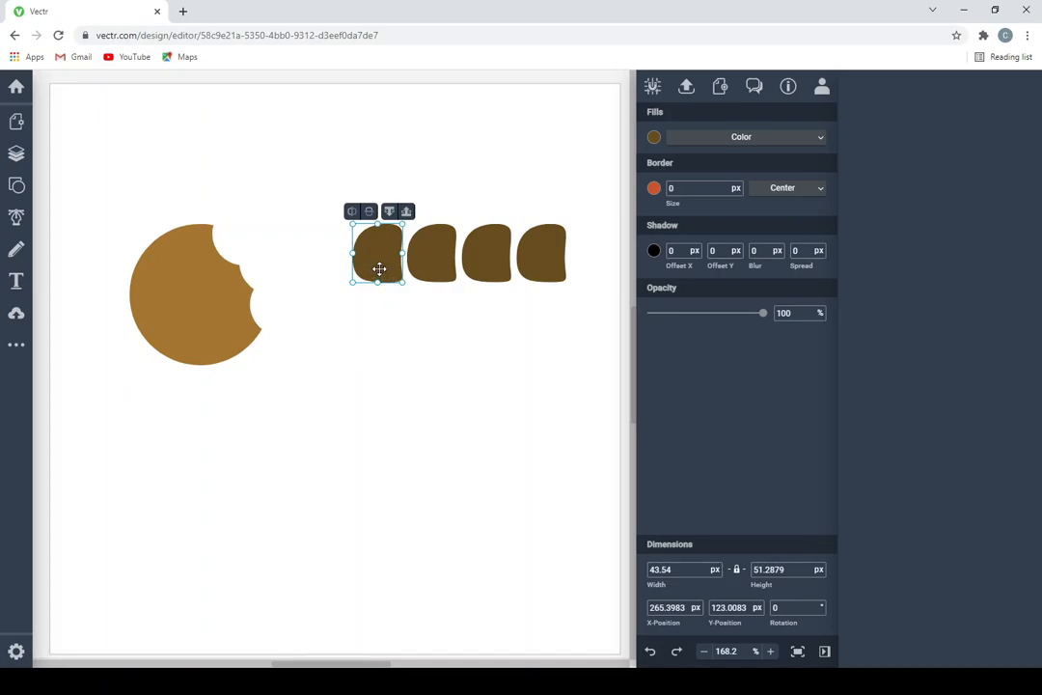
{"action": "left_click_drag", "start_coordinate": [403, 282], "coordinate": [378, 253]}
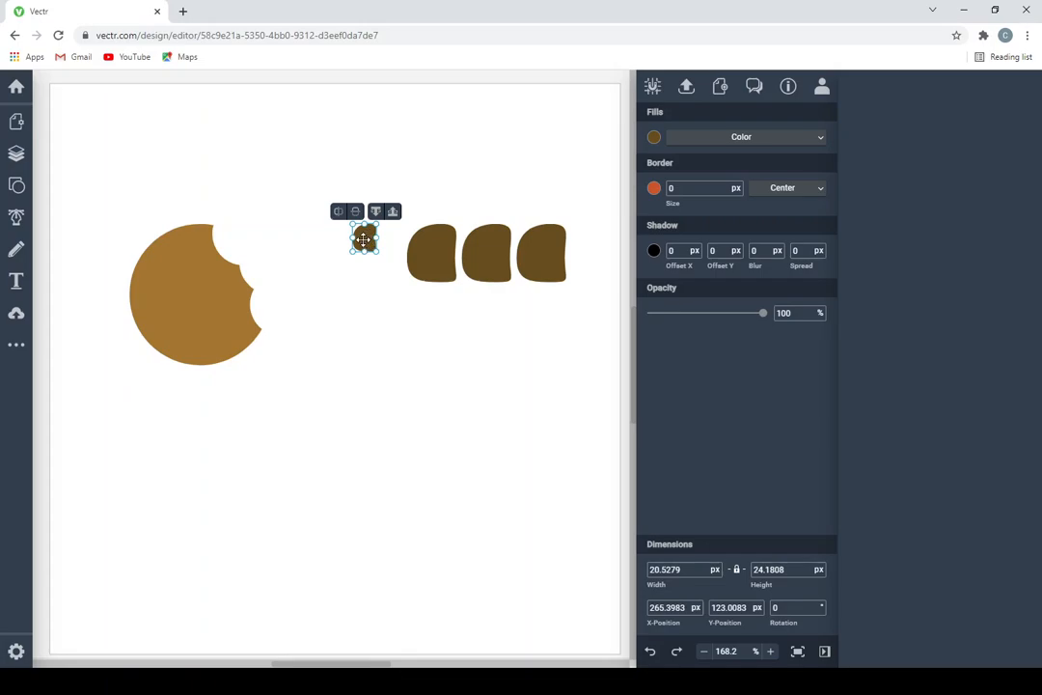
{"action": "left_click_drag", "start_coordinate": [365, 238], "coordinate": [170, 274]}
Move the next chip to about X 274, Y 199 px and reshape its nodes to form a notch in its upper-left edge
{"action": "left_click", "coordinate": [433, 257]}
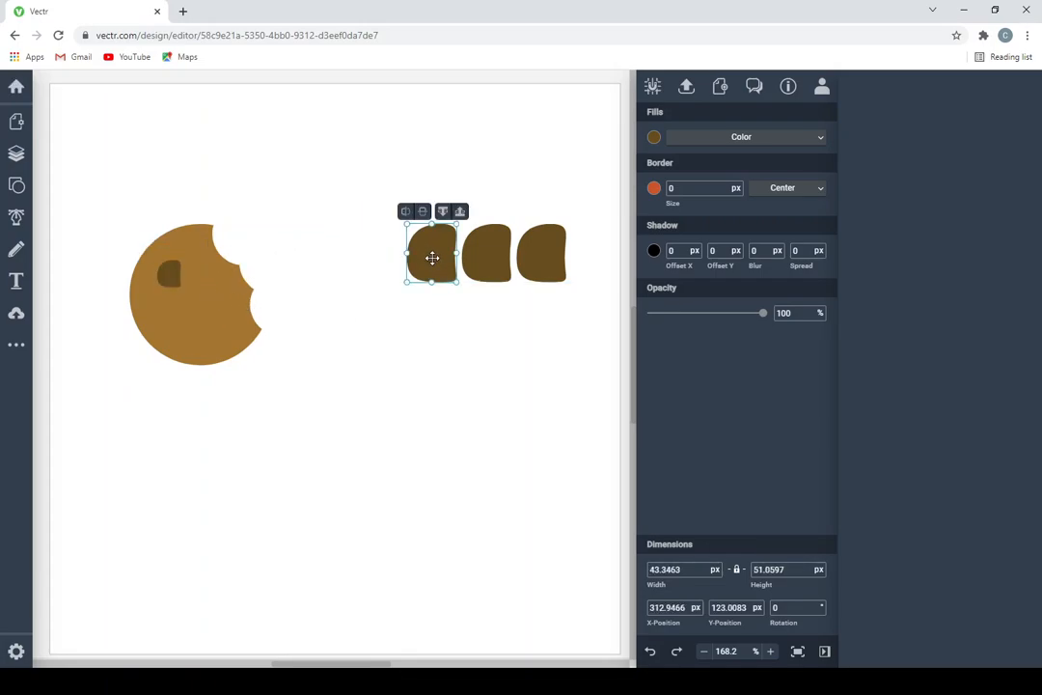
{"action": "left_click_drag", "start_coordinate": [425, 264], "coordinate": [387, 345]}
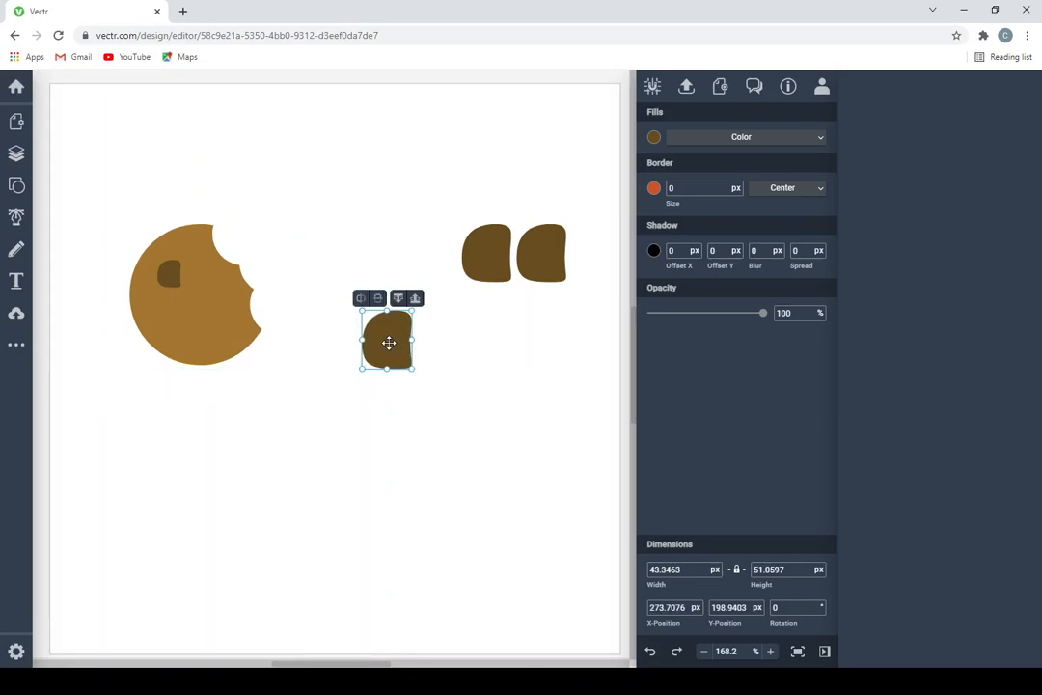
{"action": "double_click", "coordinate": [388, 341]}
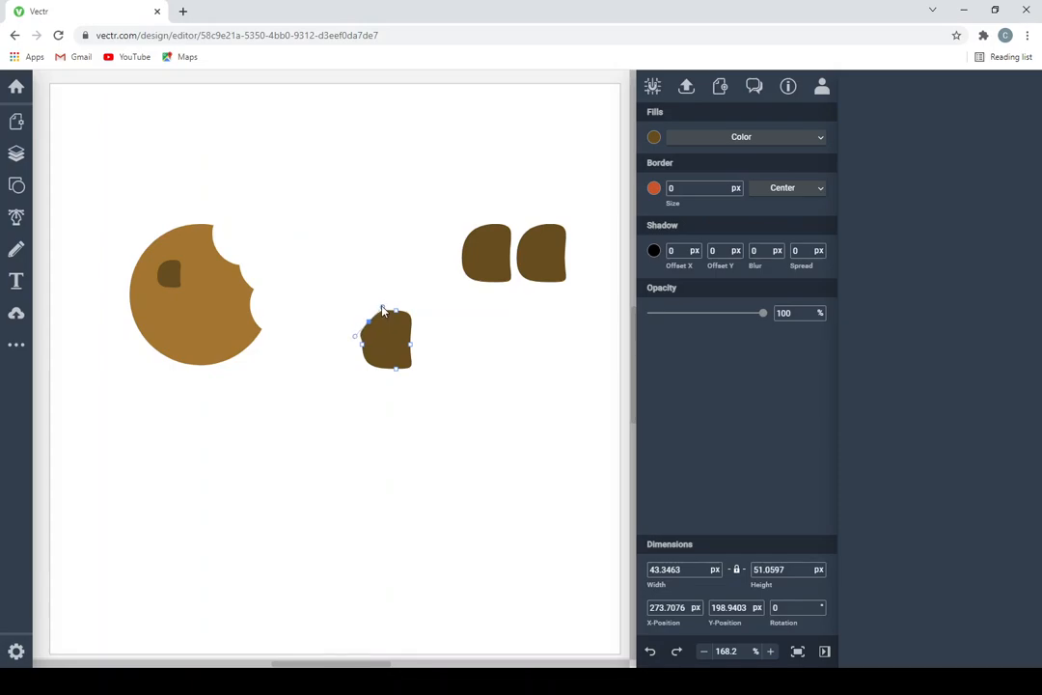
{"action": "left_click_drag", "start_coordinate": [382, 308], "coordinate": [385, 334]}
{"action": "left_click_drag", "start_coordinate": [387, 333], "coordinate": [385, 335]}
{"action": "left_click", "coordinate": [432, 350]}
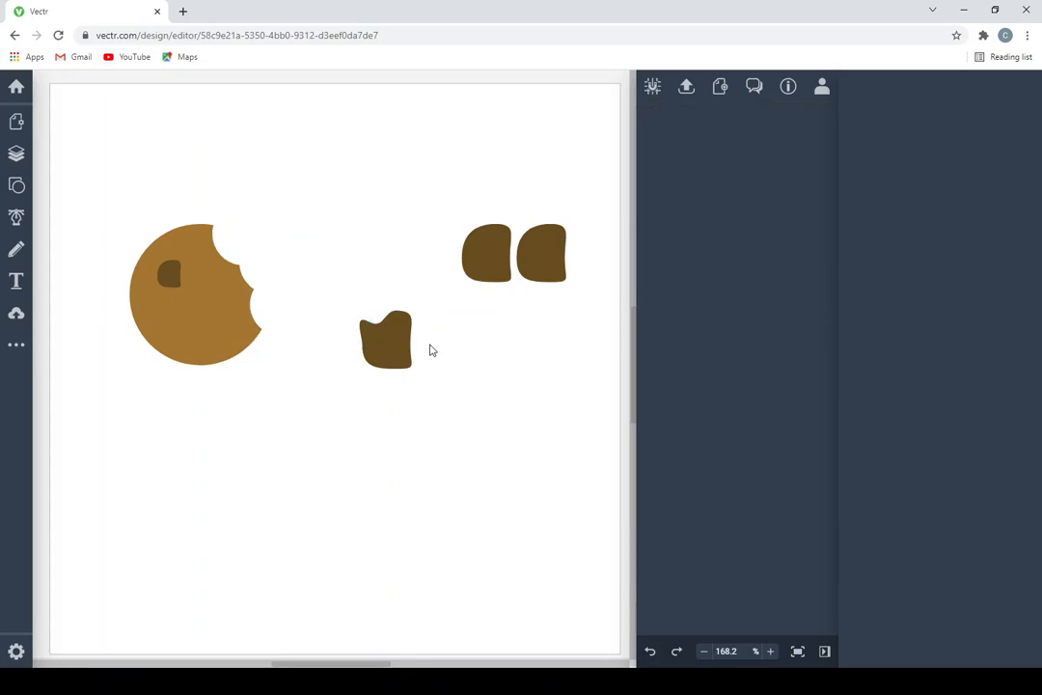
Shrink the notched chip and place it on the cookie directly below the first chip
{"action": "left_click", "coordinate": [386, 346]}
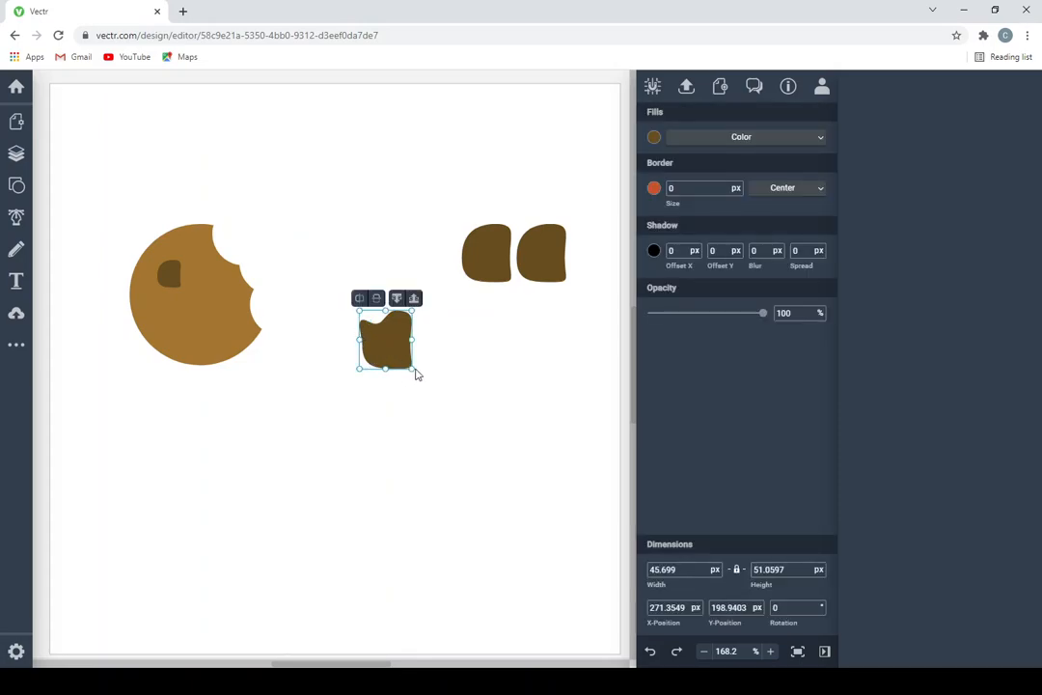
{"action": "left_click_drag", "start_coordinate": [413, 371], "coordinate": [168, 314]}
Move the next chip to about X 297, Y 169 px and pull its nodes inward into a squarish shape about 36 × 39 px
{"action": "left_click", "coordinate": [494, 245]}
{"action": "left_click_drag", "start_coordinate": [474, 251], "coordinate": [404, 339]}
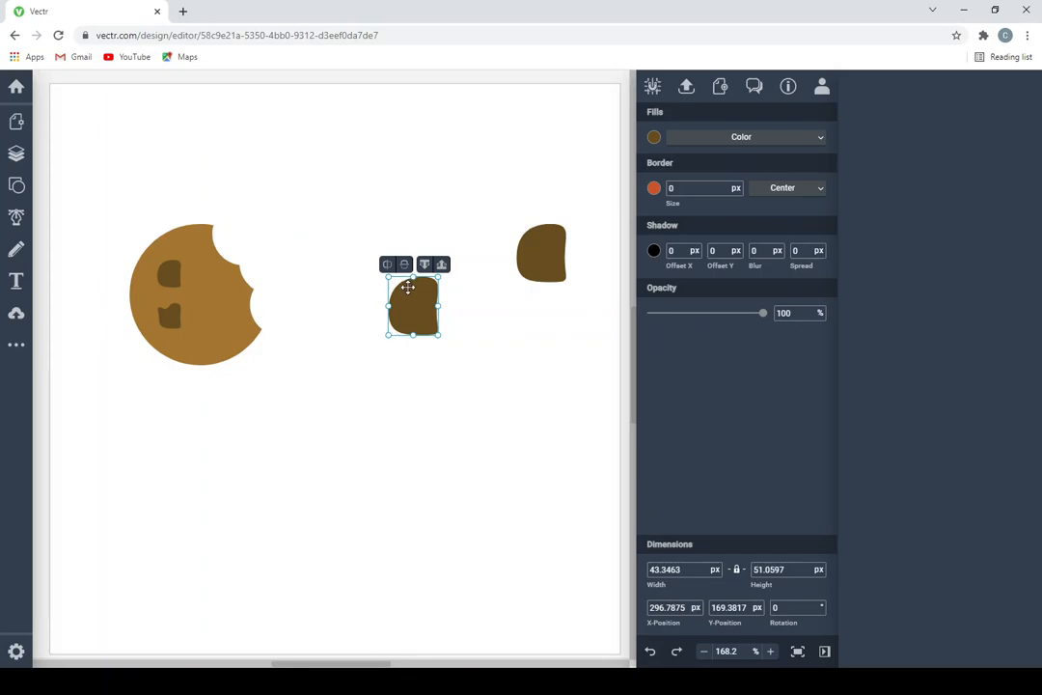
{"action": "double_click", "coordinate": [412, 300]}
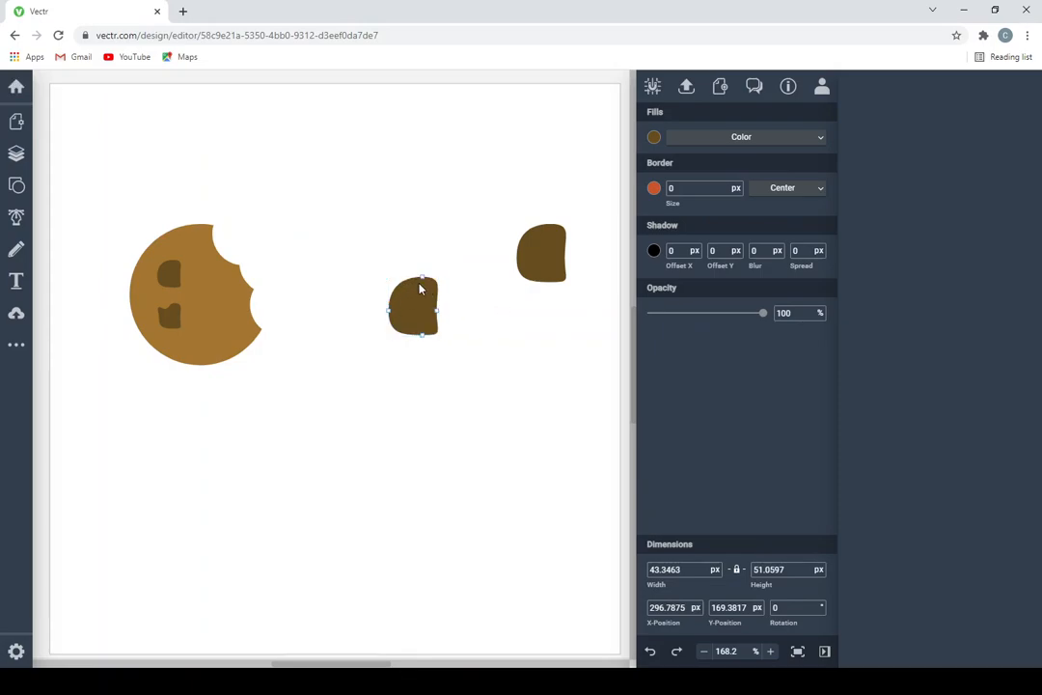
{"action": "left_click_drag", "start_coordinate": [425, 280], "coordinate": [399, 313]}
{"action": "left_click", "coordinate": [459, 326]}
Shrink the squarish chip to about 22 × 23 px and place it on the cookie at about X 134, Y 207 px
{"action": "left_click", "coordinate": [428, 318]}
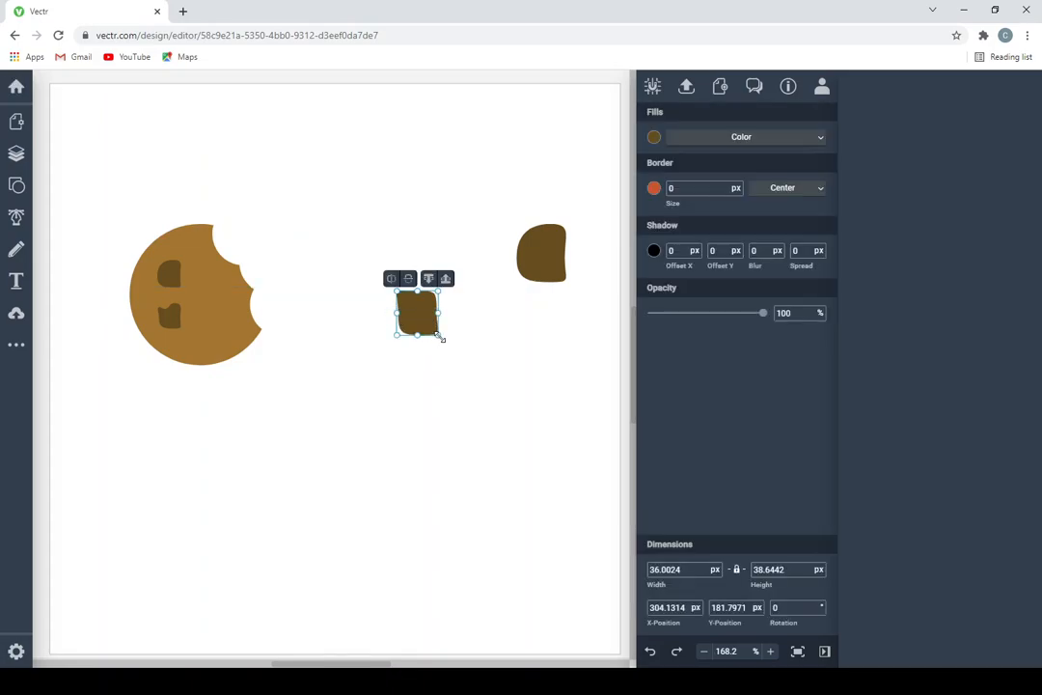
{"action": "left_click_drag", "start_coordinate": [431, 327], "coordinate": [218, 332]}
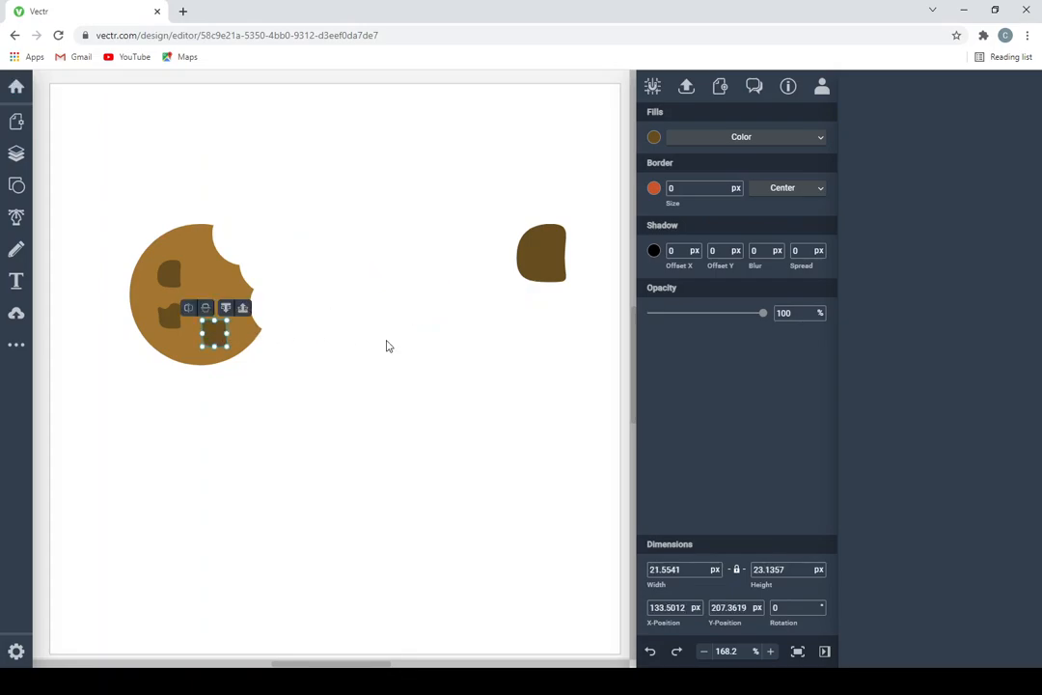
{"action": "left_click", "coordinate": [395, 318]}
Move the last loose chip closer to the cookie and shrink it to about 24 × 28 px, and raise the squarish chip on the cookie
{"action": "left_click", "coordinate": [534, 251]}
{"action": "left_click_drag", "start_coordinate": [543, 254], "coordinate": [435, 291]}
{"action": "left_click", "coordinate": [214, 333]}
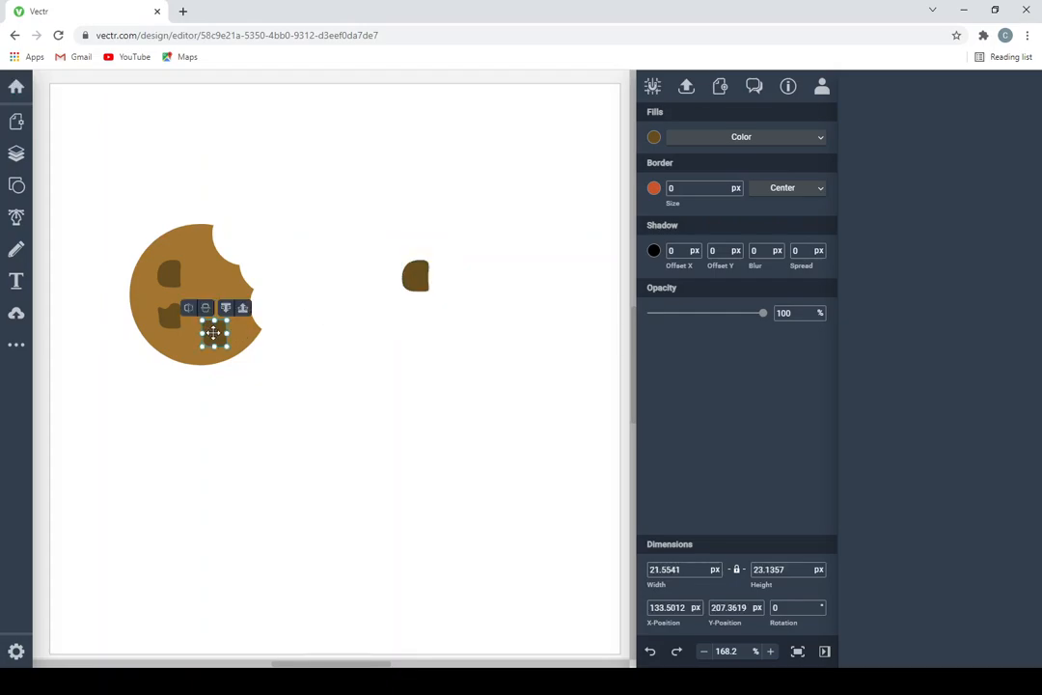
{"action": "left_click_drag", "start_coordinate": [214, 332], "coordinate": [209, 302]}
Place the last chip on the cookie below the squarish one, at about X 128, Y 212 px, and deselect it
{"action": "left_click", "coordinate": [422, 286]}
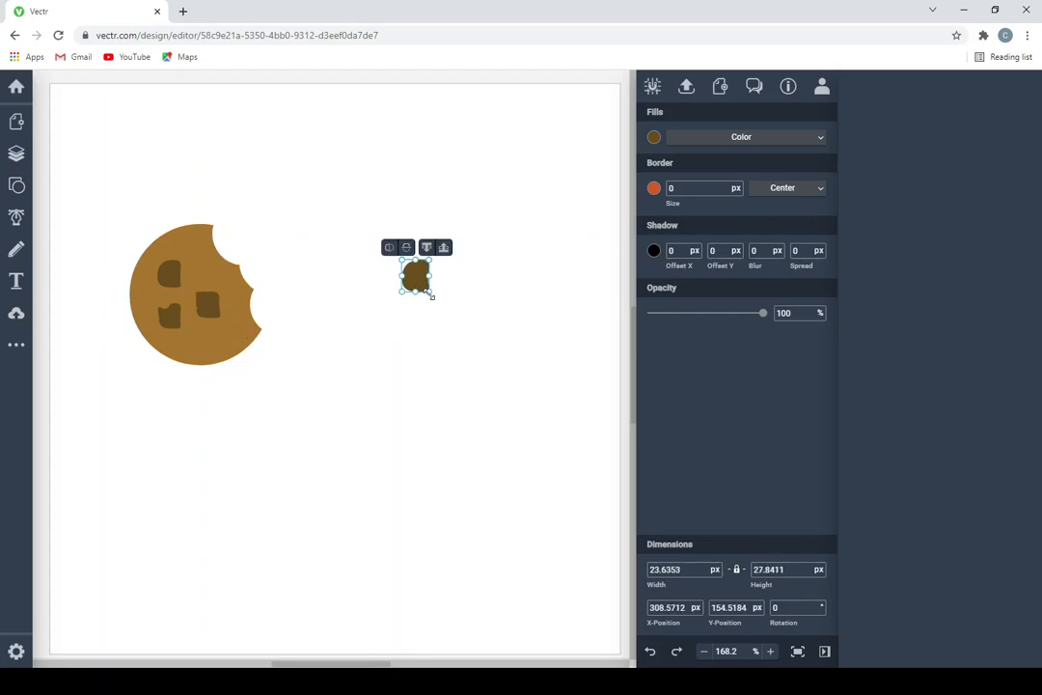
{"action": "left_click_drag", "start_coordinate": [421, 282], "coordinate": [214, 342]}
{"action": "left_click", "coordinate": [405, 354]}
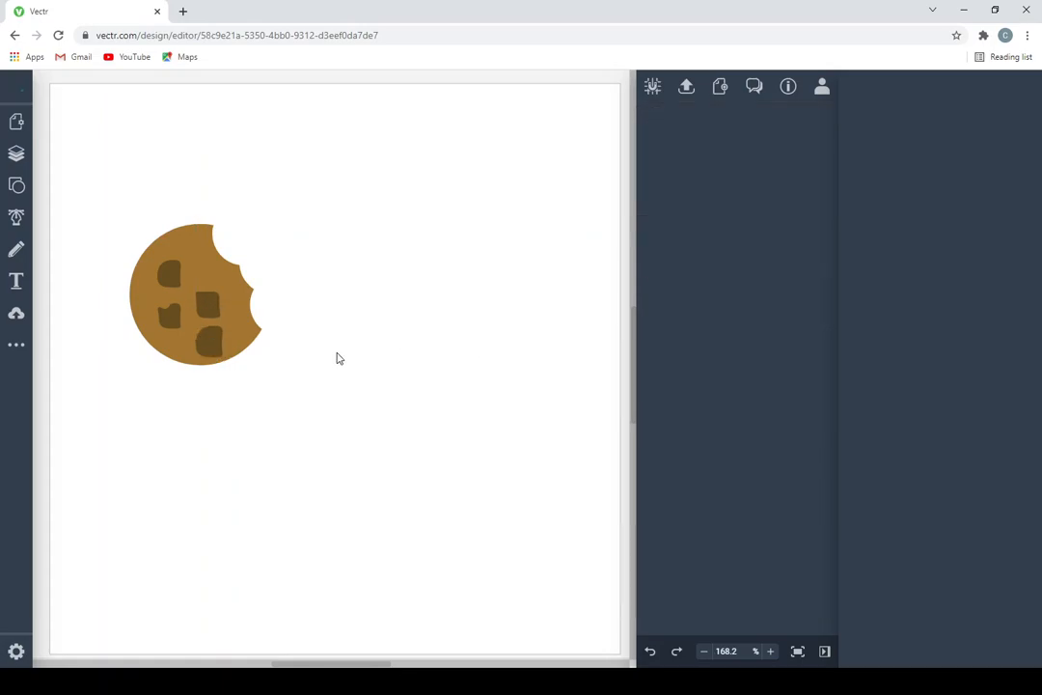
Shrink the lower chip to about 17 × 20 px and the squarish chip to about 17 × 18 px, and shift both slightly right
{"action": "left_click", "coordinate": [205, 342]}
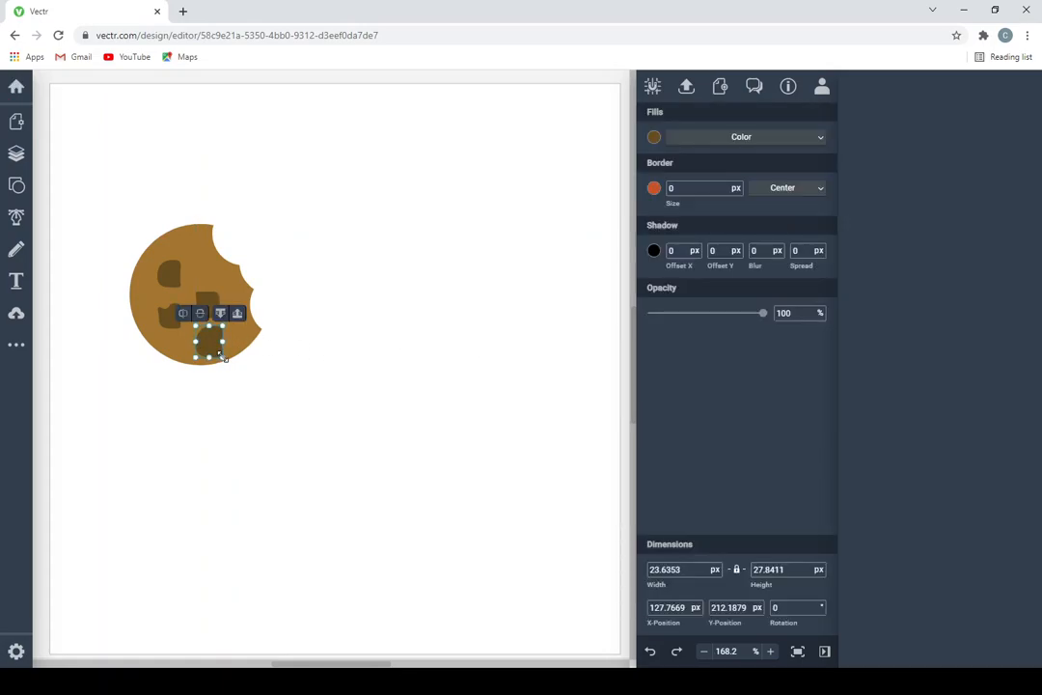
{"action": "left_click_drag", "start_coordinate": [223, 357], "coordinate": [211, 300]}
{"action": "left_click", "coordinate": [214, 304]}
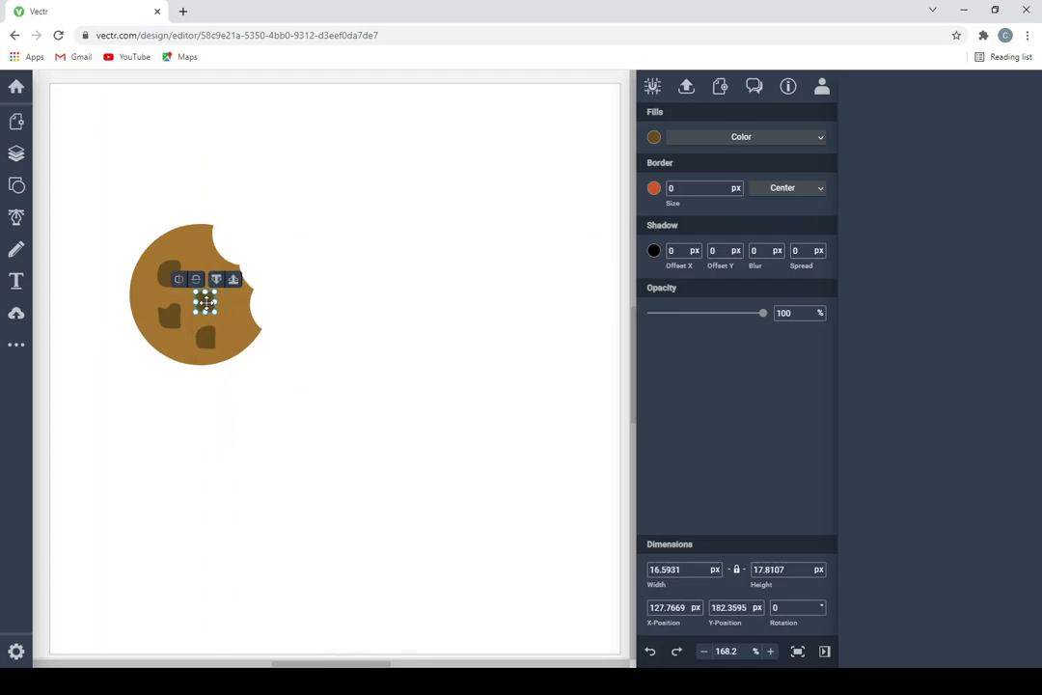
{"action": "left_click", "coordinate": [209, 338]}
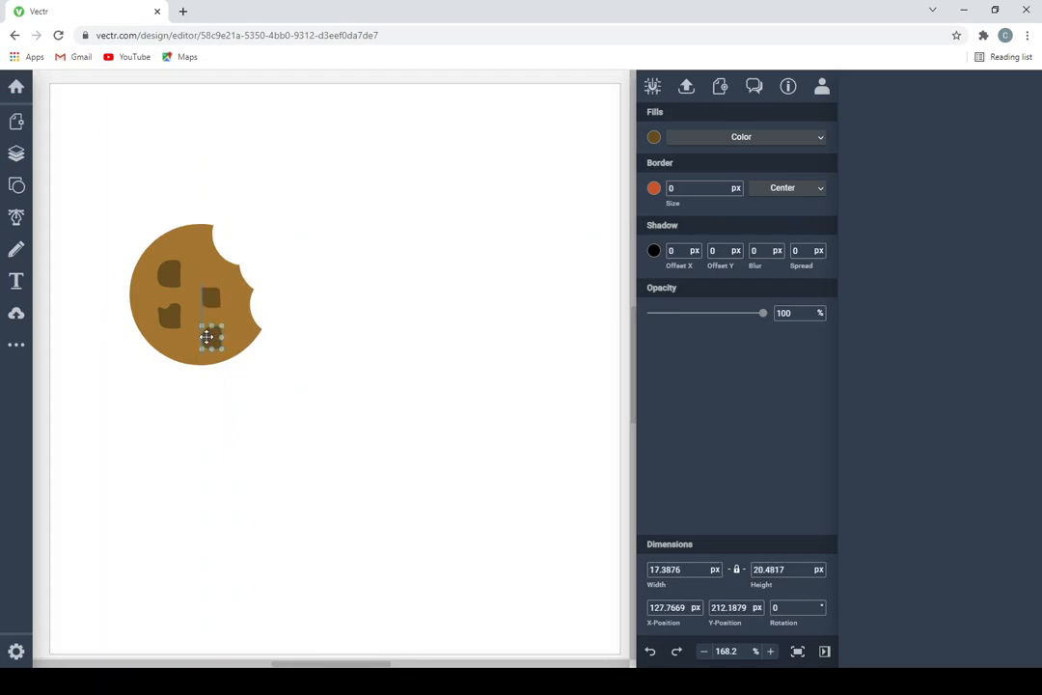
{"action": "left_click", "coordinate": [368, 285]}
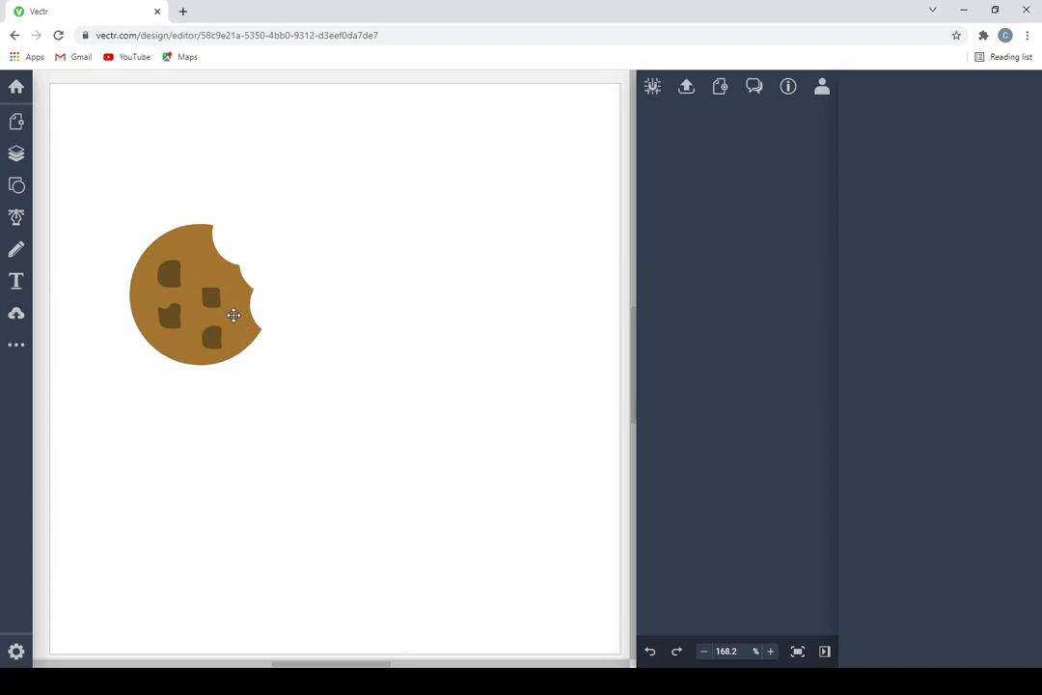
Shift the cookie body slightly down and right beneath its chips, and group it with all four chips
{"action": "mouse_move", "coordinate": [233, 314]}
{"action": "left_mouse_down"}
{"action": "mouse_move", "coordinate": [453, 310]}
{"action": "mouse_move", "coordinate": [241, 324]}
{"action": "left_mouse_up"}
{"action": "left_click", "coordinate": [381, 307]}
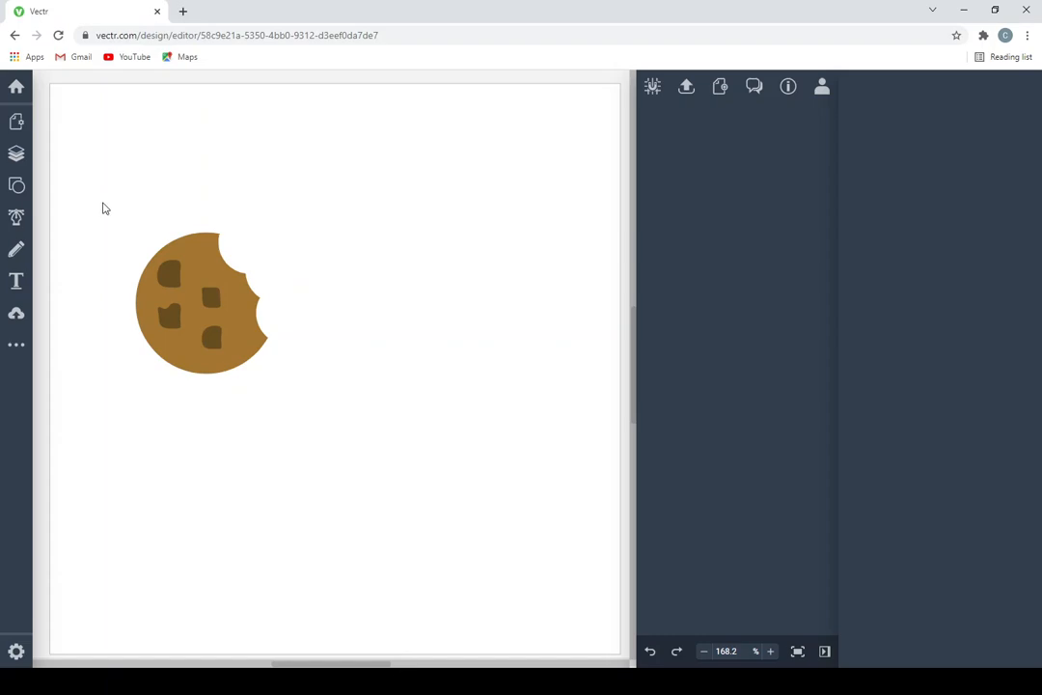
{"action": "left_click_drag", "start_coordinate": [104, 203], "coordinate": [316, 419]}
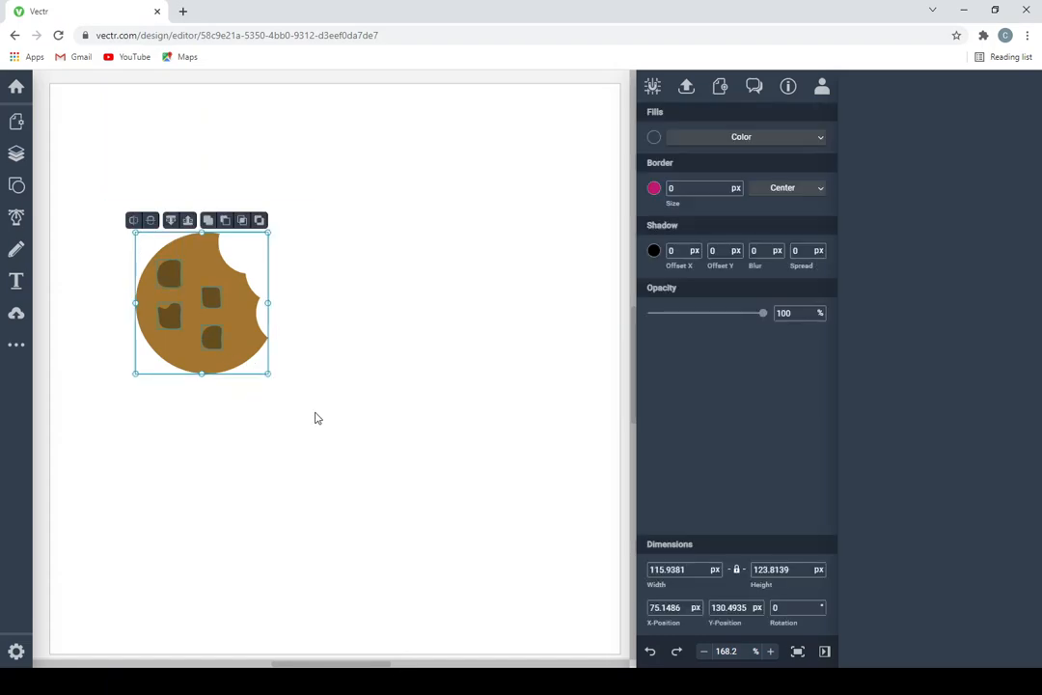
{"action": "right_click", "coordinate": [196, 266]}
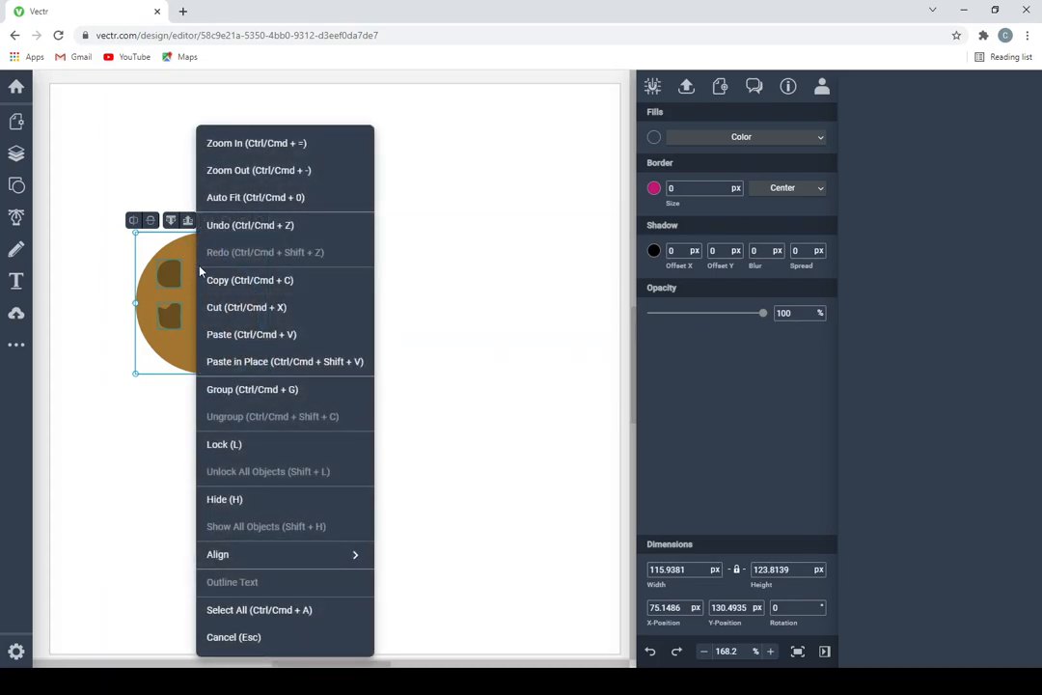
{"action": "left_click", "coordinate": [266, 390]}
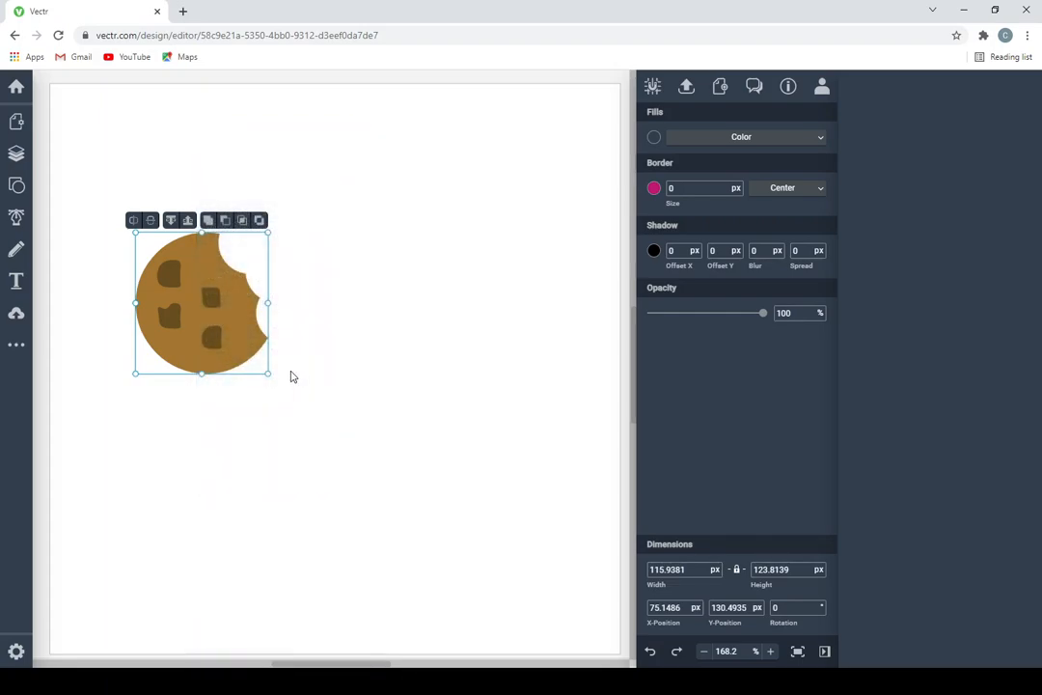
{"action": "left_click", "coordinate": [293, 369]}
Move the grouped cookie to about X 48, Y 126 px
{"action": "left_click", "coordinate": [191, 304]}
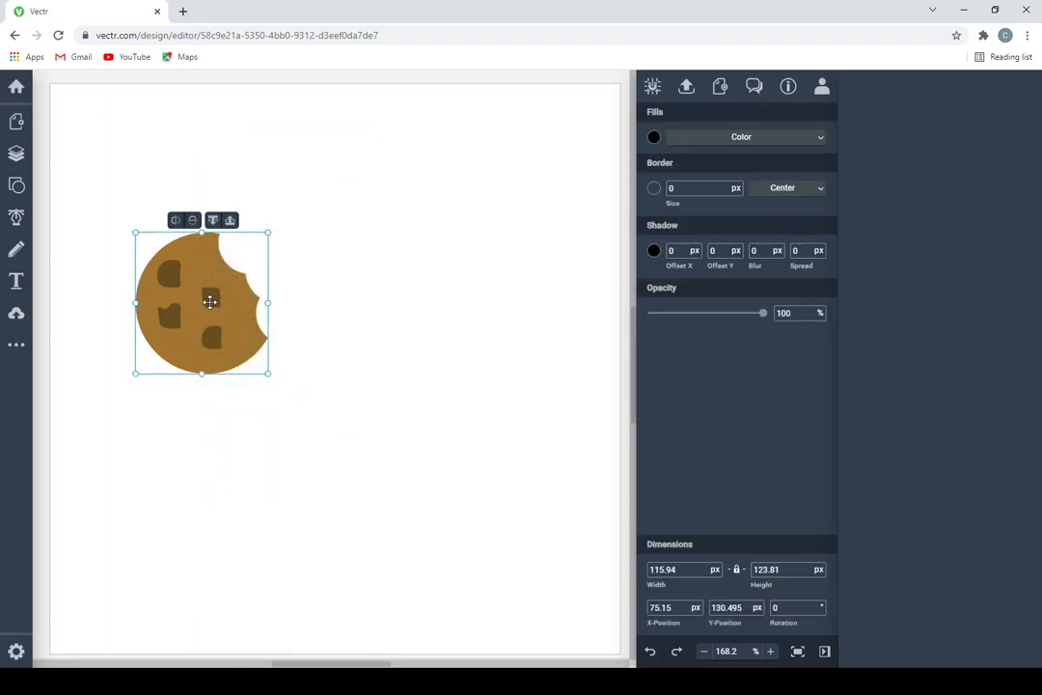
{"action": "left_click_drag", "start_coordinate": [209, 301], "coordinate": [152, 295]}
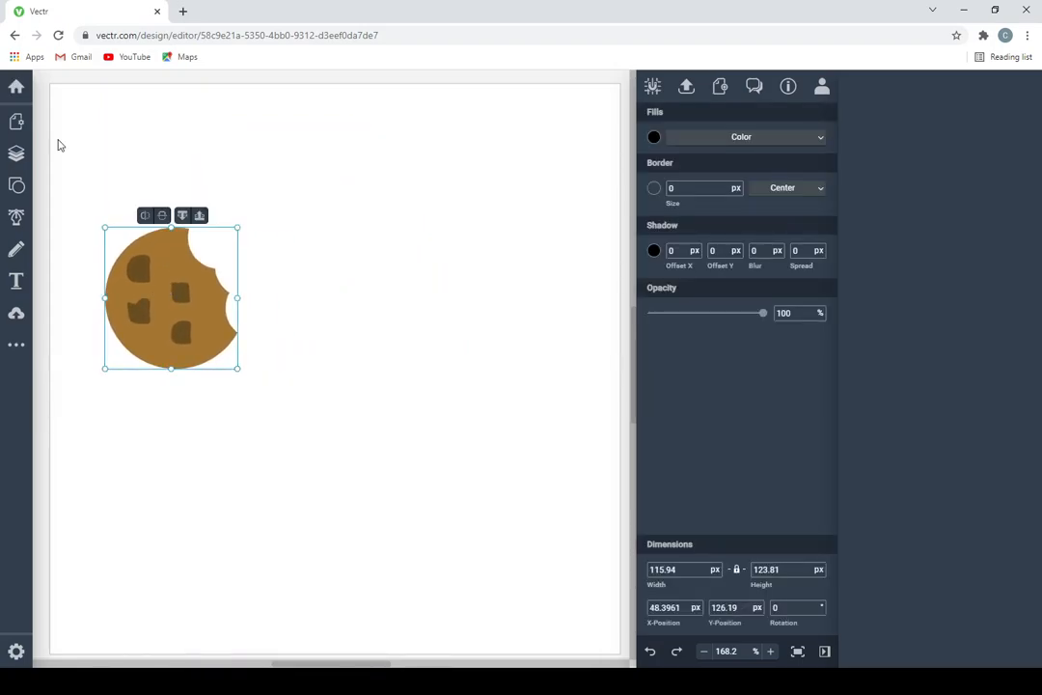
{"action": "left_click_drag", "start_coordinate": [65, 169], "coordinate": [310, 425]}
{"action": "right_click", "coordinate": [154, 307]}
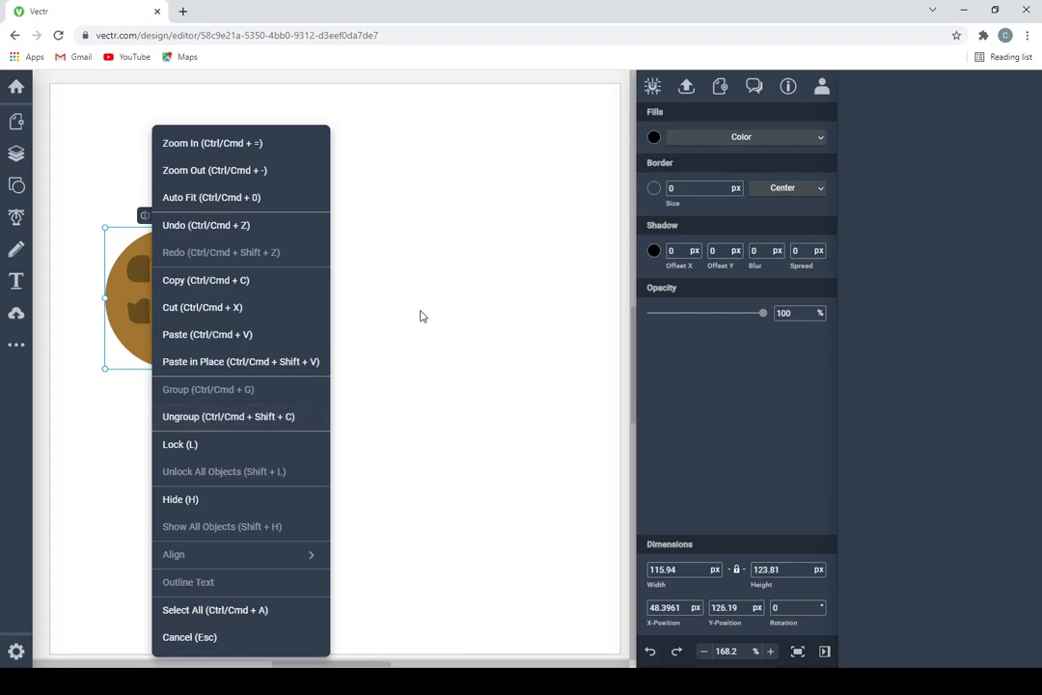
{"action": "left_click", "coordinate": [359, 303]}
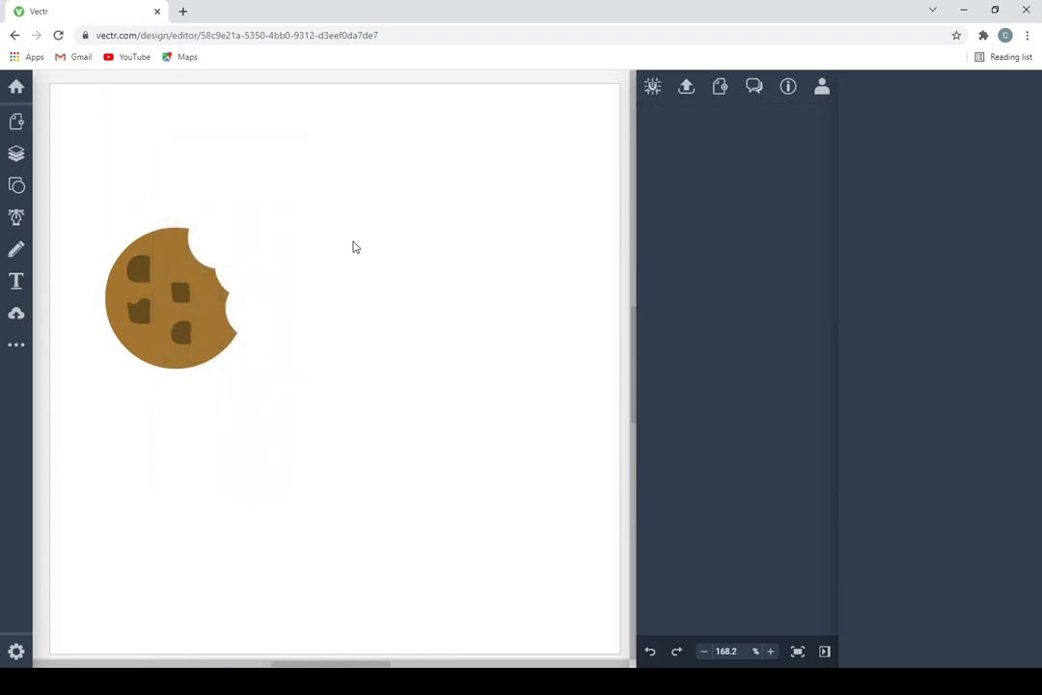
Draw a circle about 64 px in diameter above and to the right of the cookie, at about X 229, Y 55 px
{"action": "left_click", "coordinate": [17, 190]}
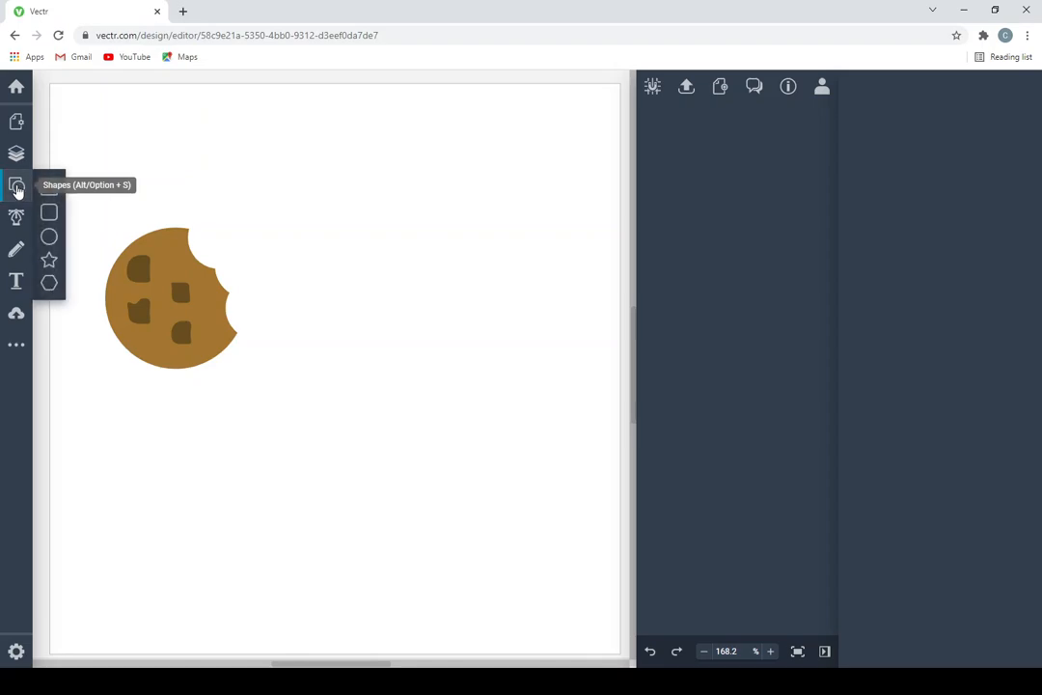
{"action": "left_click", "coordinate": [51, 239]}
{"action": "left_click", "coordinate": [339, 192]}
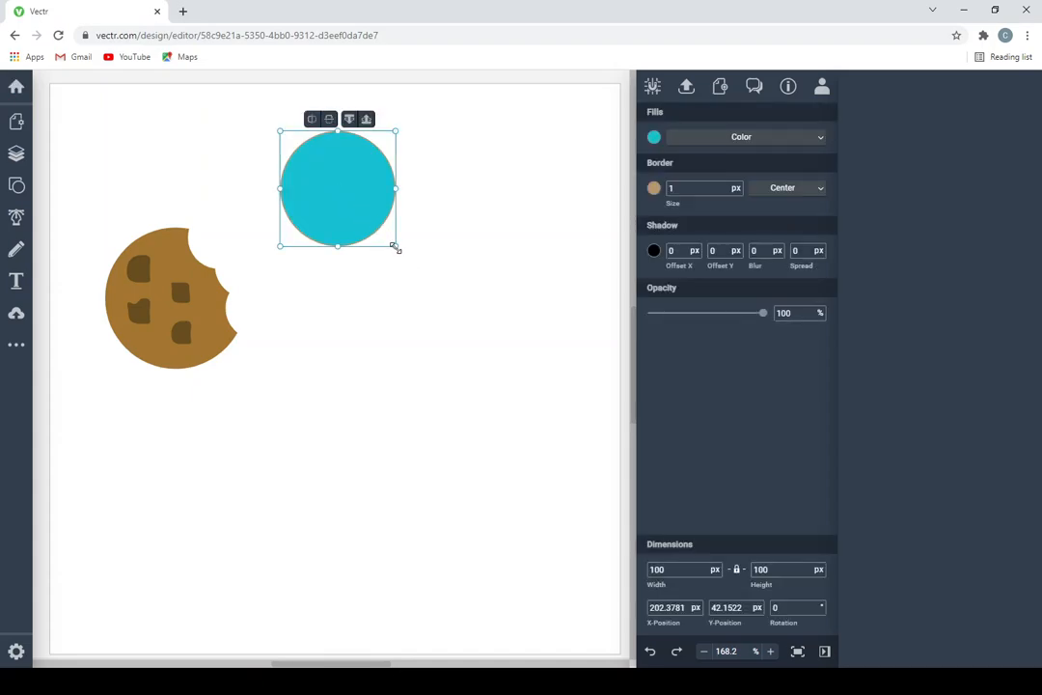
{"action": "left_click_drag", "start_coordinate": [395, 247], "coordinate": [386, 221]}
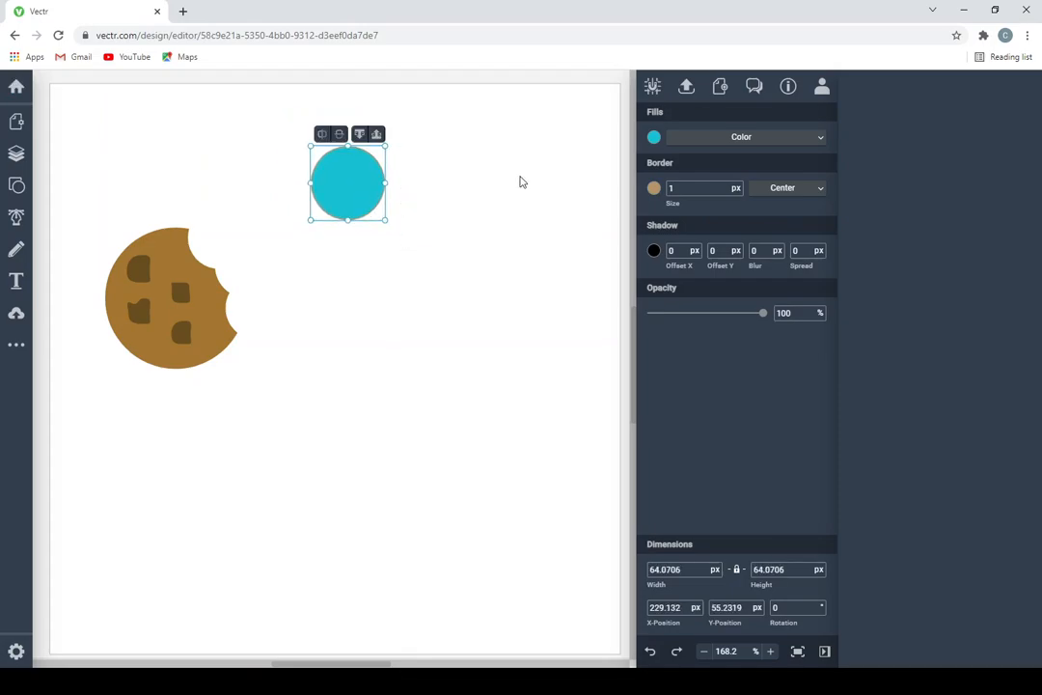
Give the new circle a white fill and a black border, and deselect it
{"action": "left_click", "coordinate": [654, 138]}
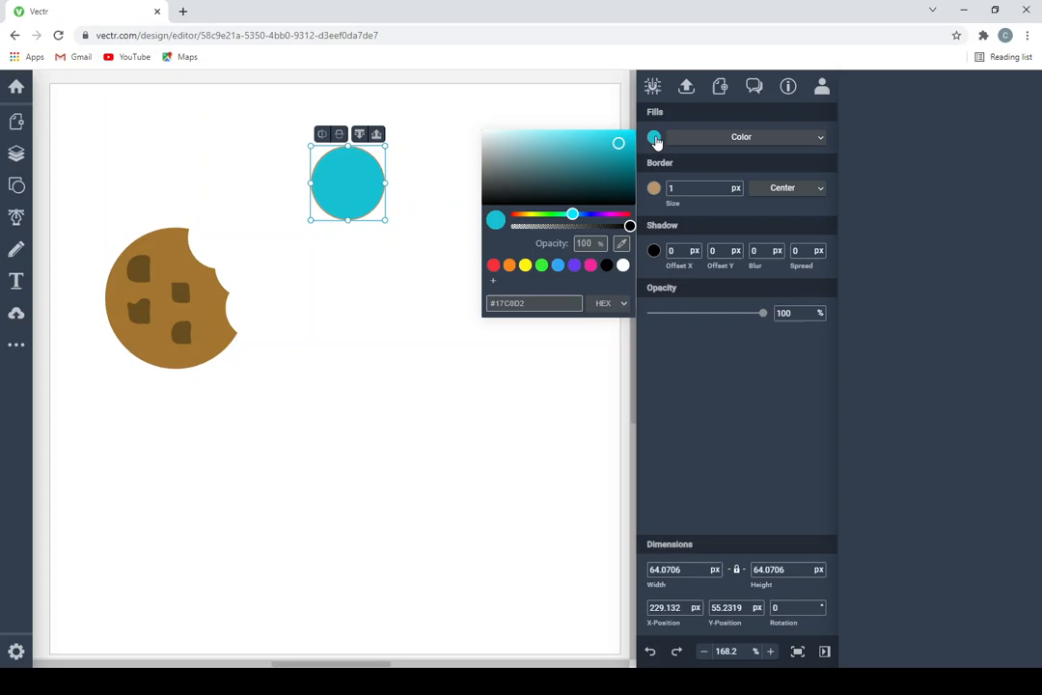
{"action": "left_click", "coordinate": [623, 266]}
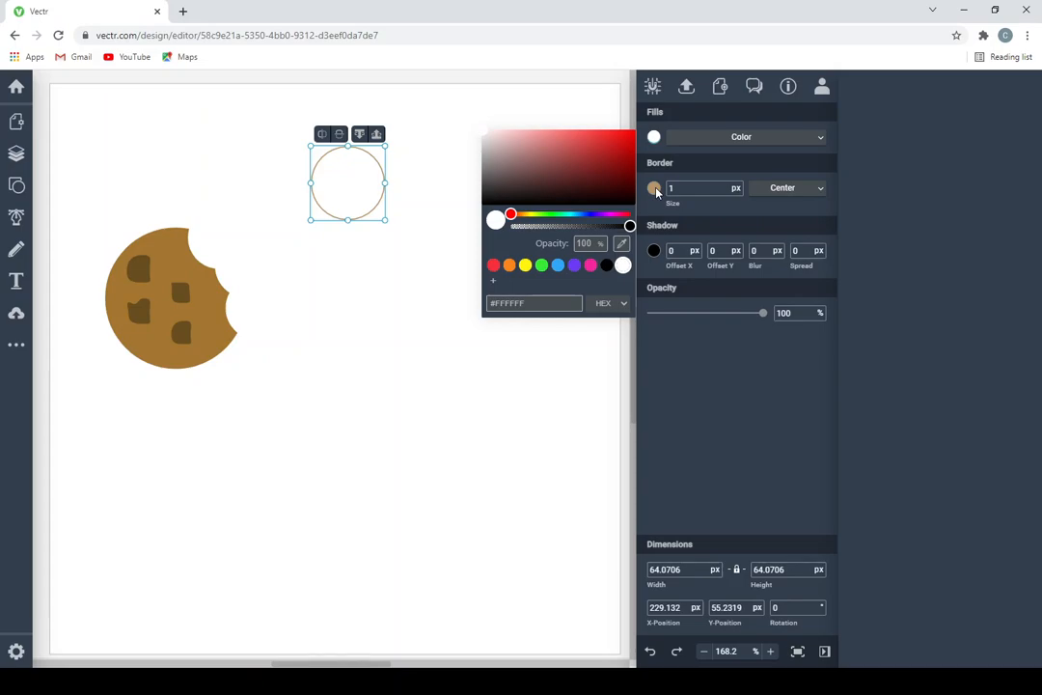
{"action": "left_click", "coordinate": [656, 190]}
{"action": "left_click", "coordinate": [606, 228]}
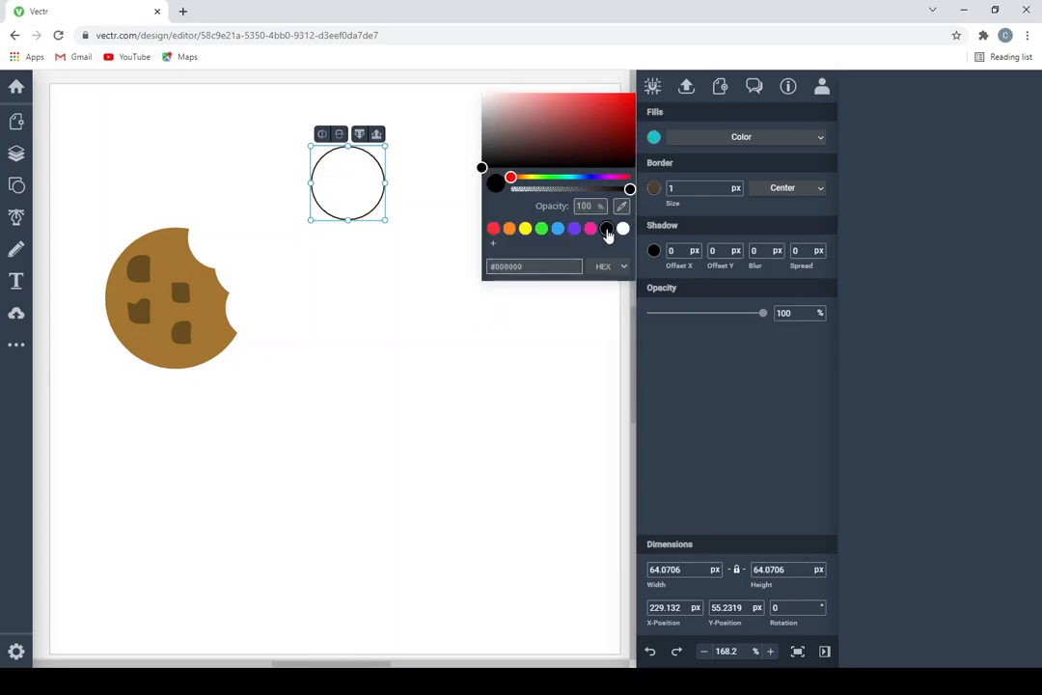
{"action": "left_click", "coordinate": [402, 210]}
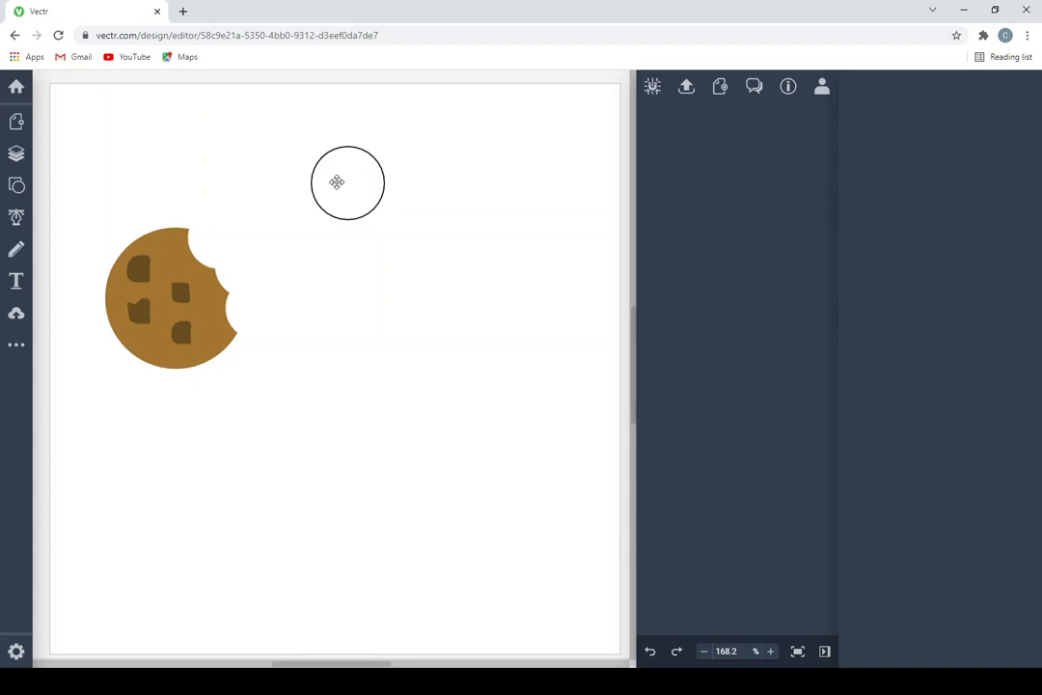
Add a second circle just below the white one and shrink it to about 20 × 20 px
{"action": "left_click", "coordinate": [19, 188]}
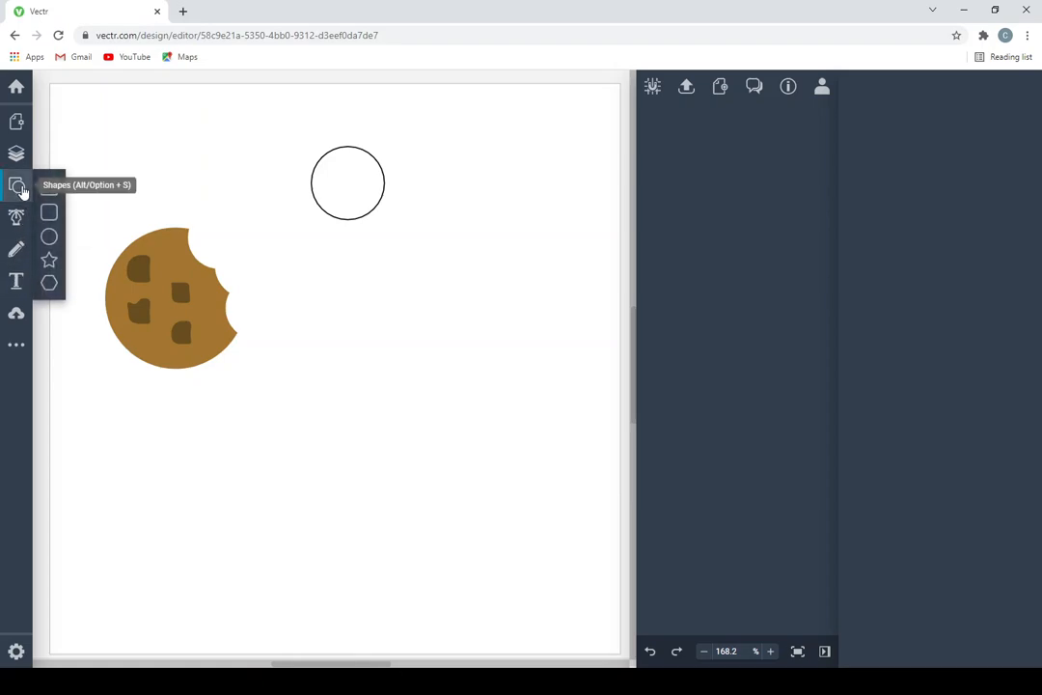
{"action": "left_click", "coordinate": [50, 241]}
{"action": "left_click", "coordinate": [396, 287]}
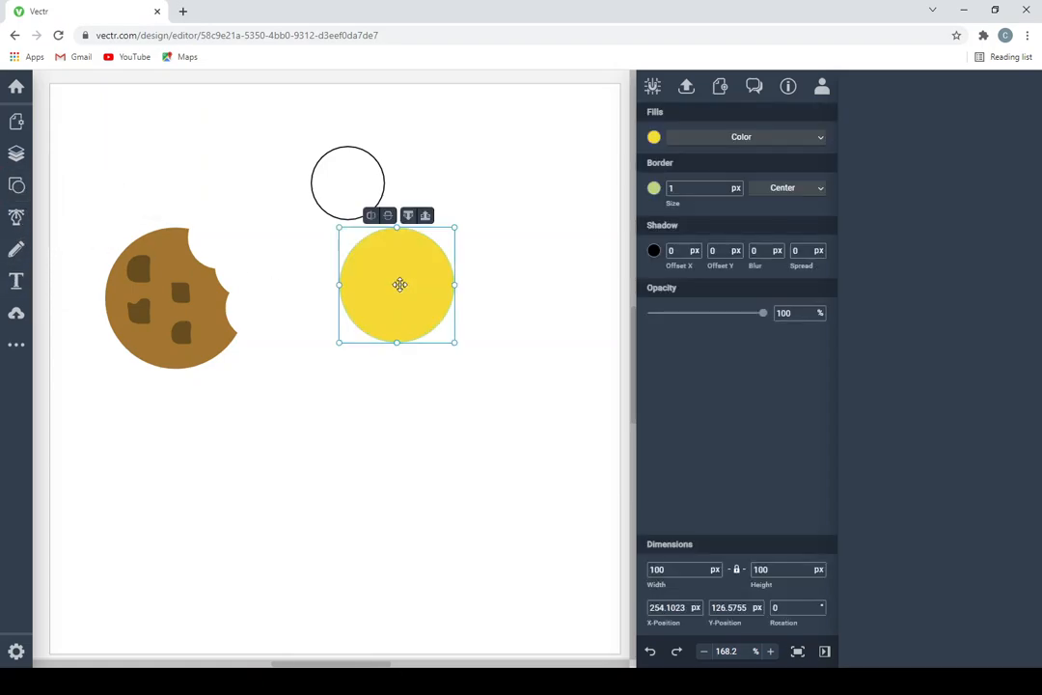
{"action": "left_click_drag", "start_coordinate": [455, 342], "coordinate": [370, 251]}
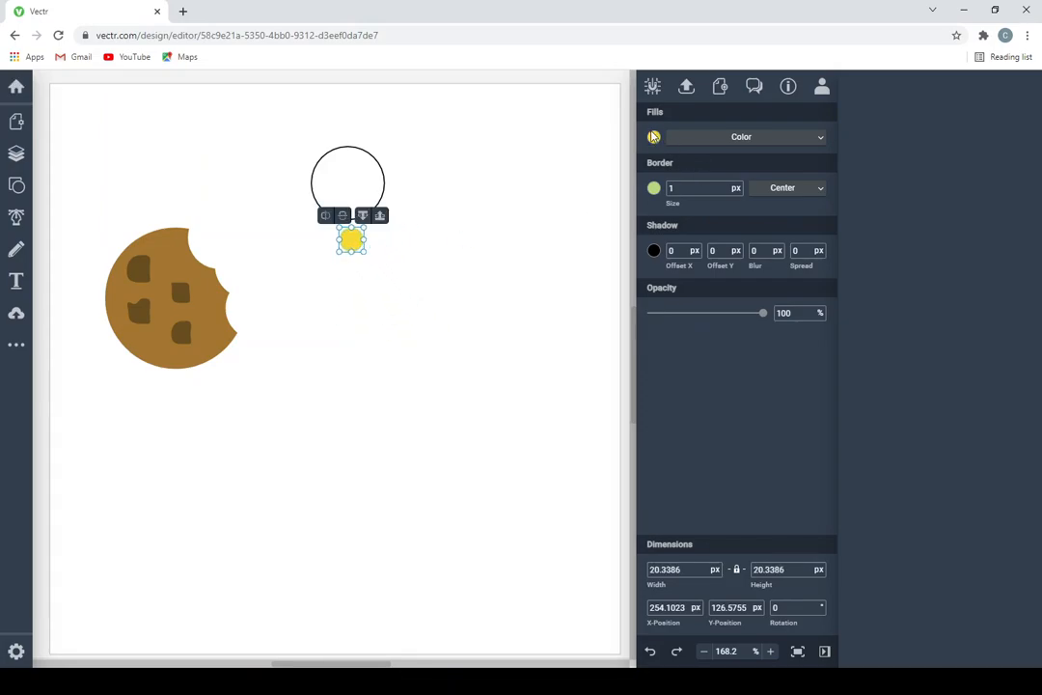
Set both the fill and the border of the small circle to black
{"action": "left_click", "coordinate": [654, 138]}
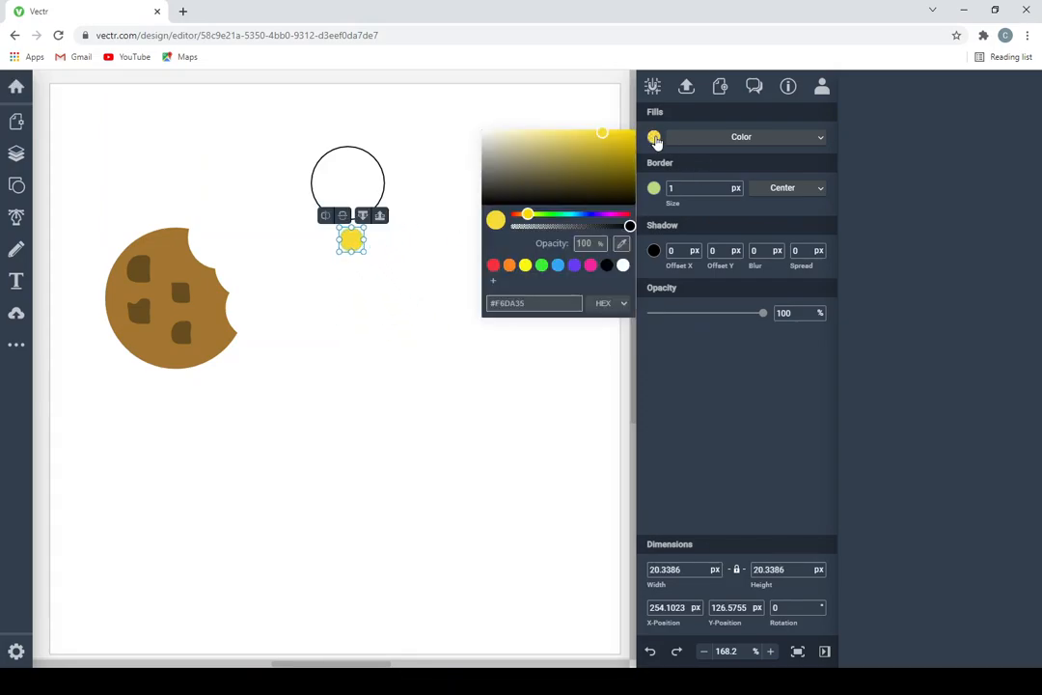
{"action": "left_click", "coordinate": [607, 267]}
{"action": "left_click", "coordinate": [654, 188]}
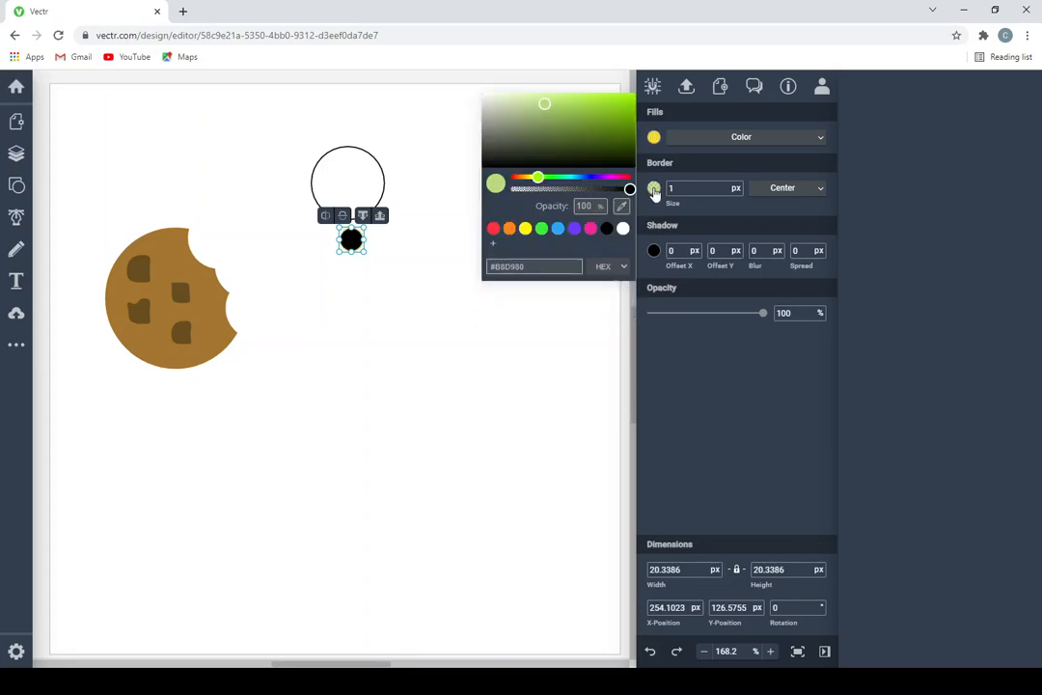
{"action": "left_click", "coordinate": [607, 231]}
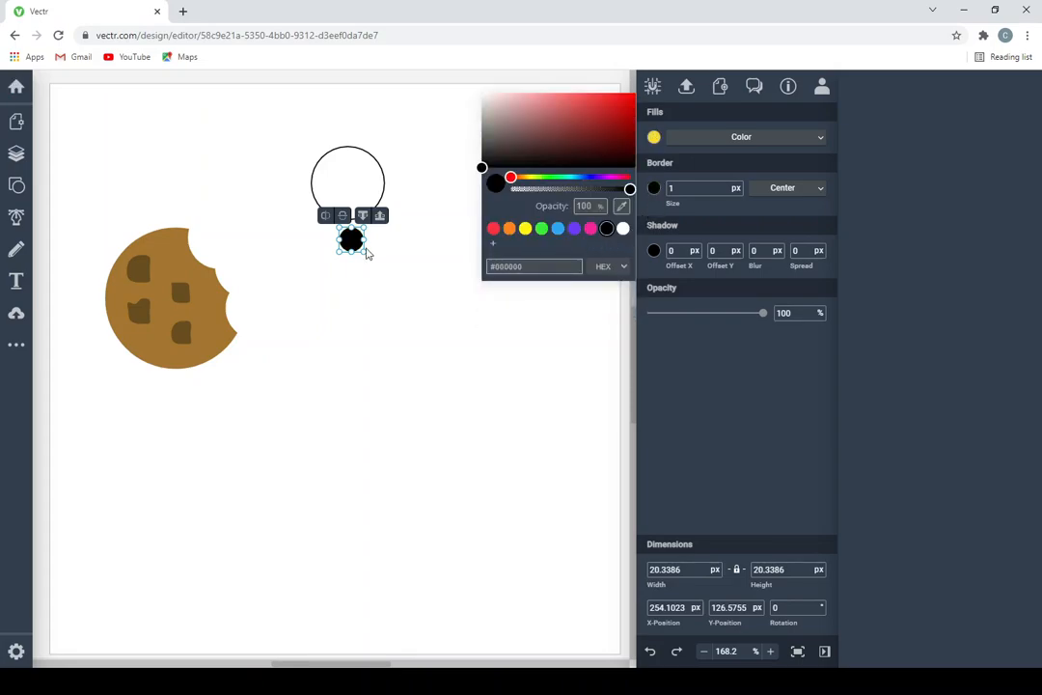
Reduce the black pupil to about 18 × 18 px, center it inside the white circle, and deselect it
{"action": "left_click_drag", "start_coordinate": [352, 243], "coordinate": [348, 182]}
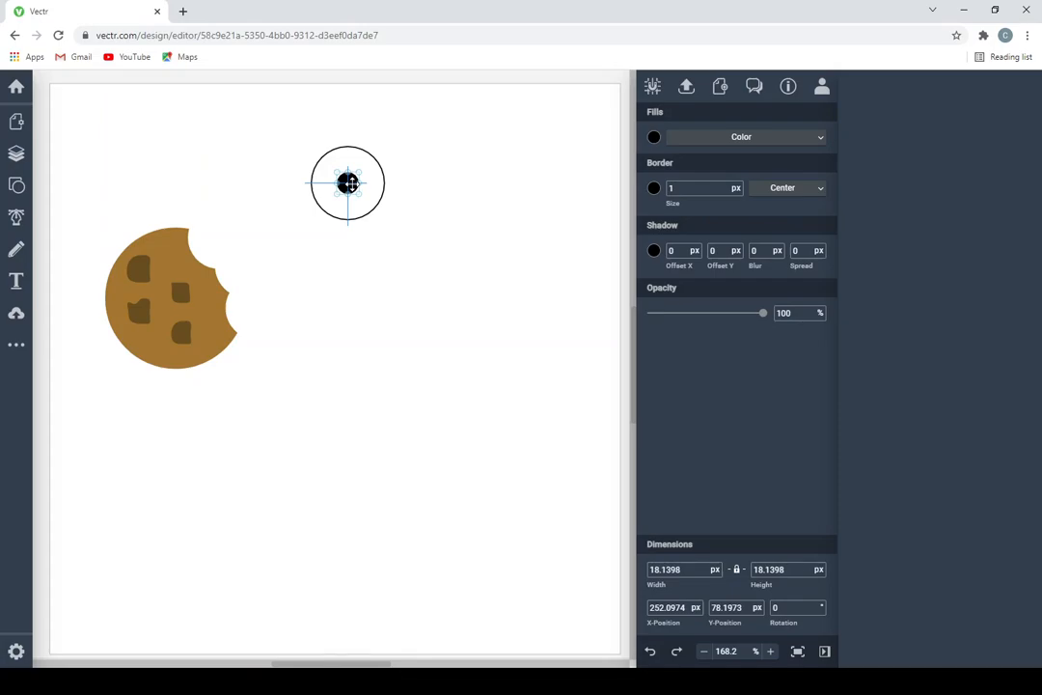
{"action": "left_click_drag", "start_coordinate": [349, 183], "coordinate": [348, 184]}
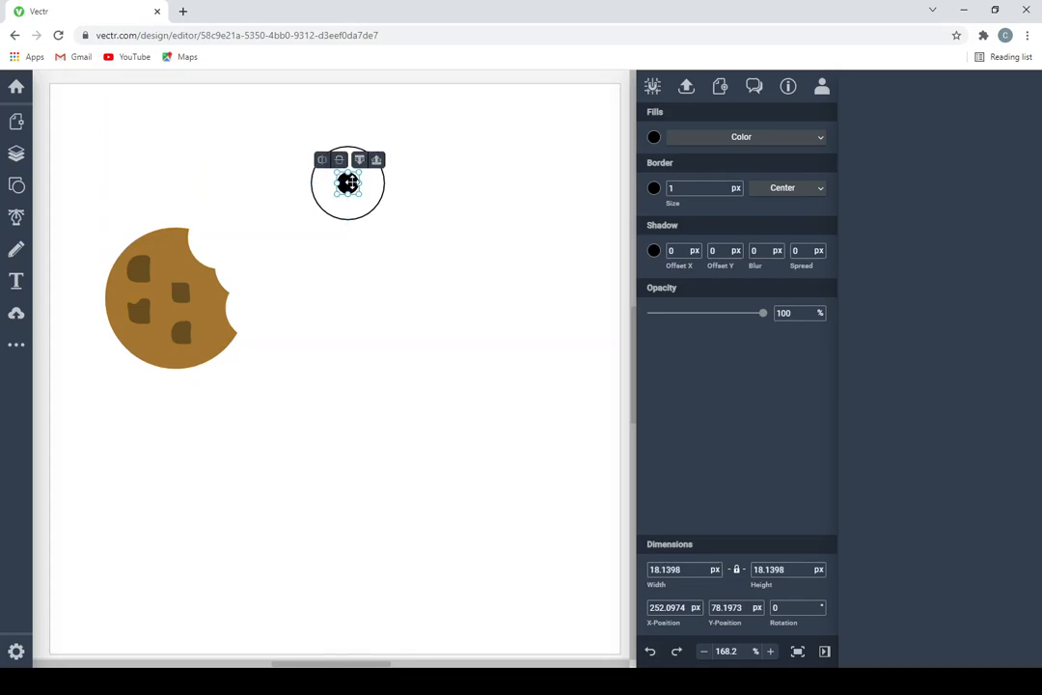
{"action": "left_click", "coordinate": [426, 215]}
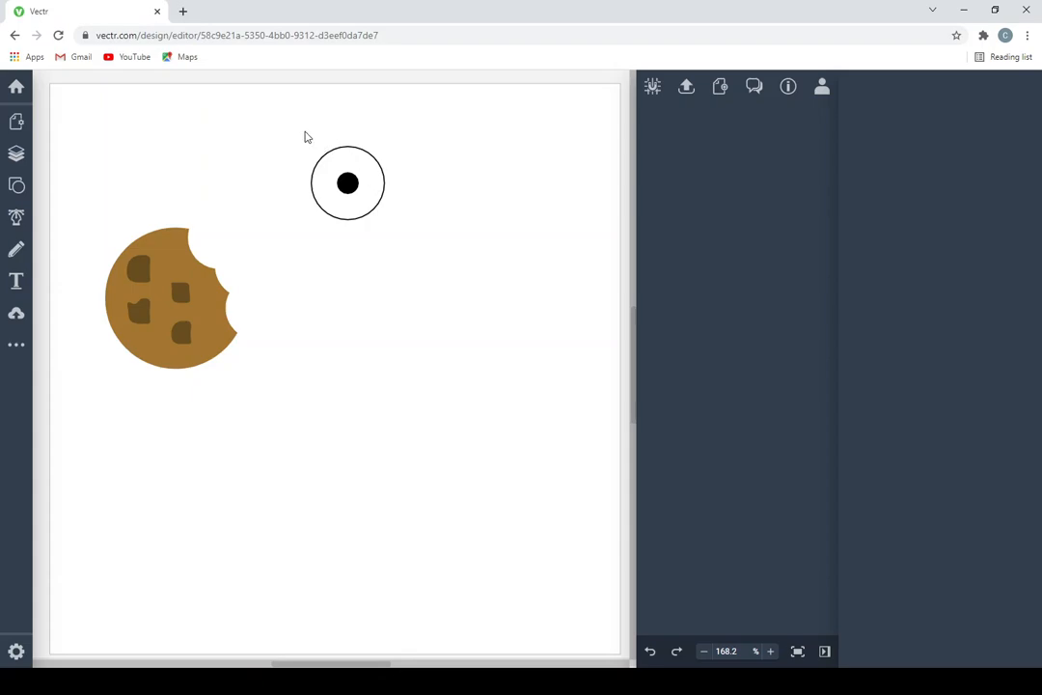
Group the white circle and its black pupil into one eye
{"action": "left_click_drag", "start_coordinate": [296, 132], "coordinate": [410, 252]}
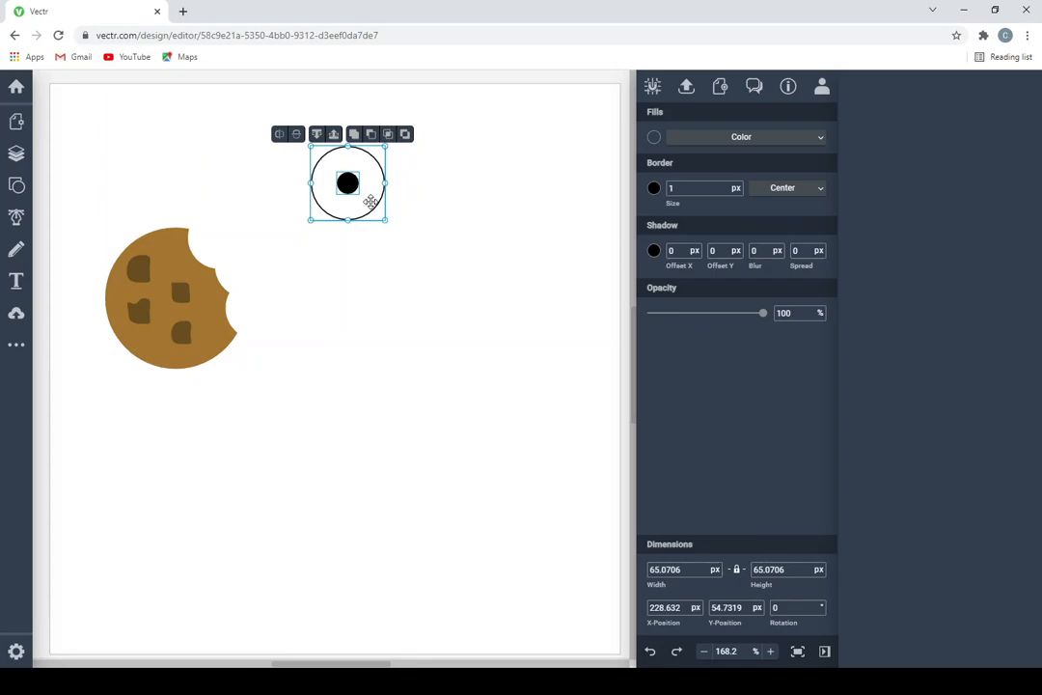
{"action": "right_click", "coordinate": [370, 201]}
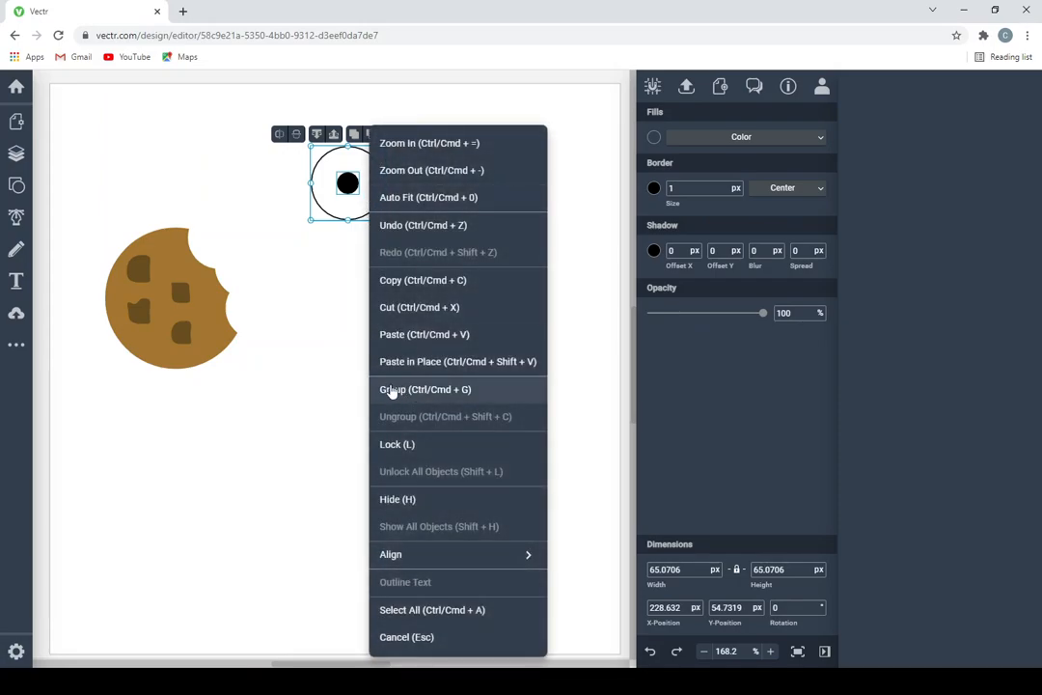
{"action": "left_click", "coordinate": [442, 390]}
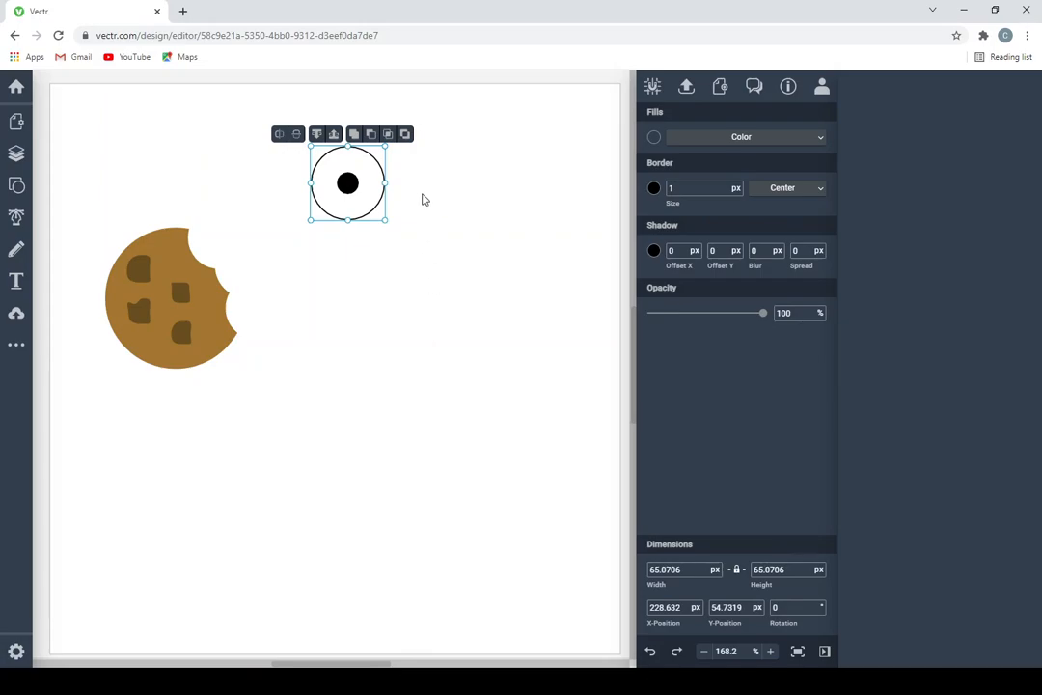
Duplicate the eye and align the copy directly to the right of the original so they touch, at about X 294, Y 55 px
{"action": "right_click", "coordinate": [365, 193]}
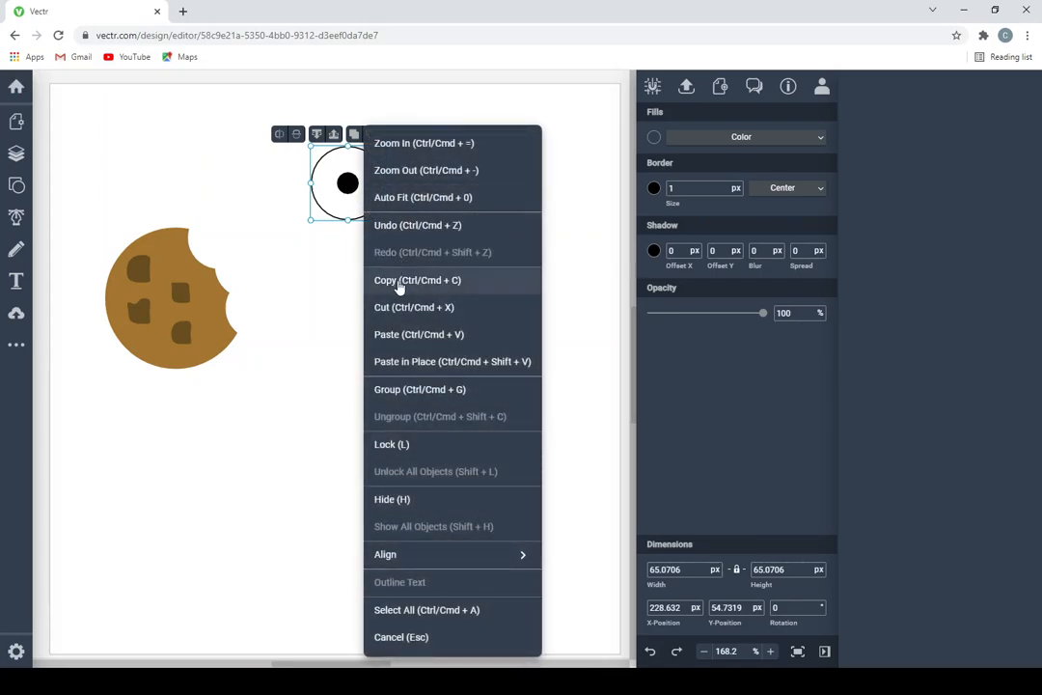
{"action": "left_click", "coordinate": [398, 282]}
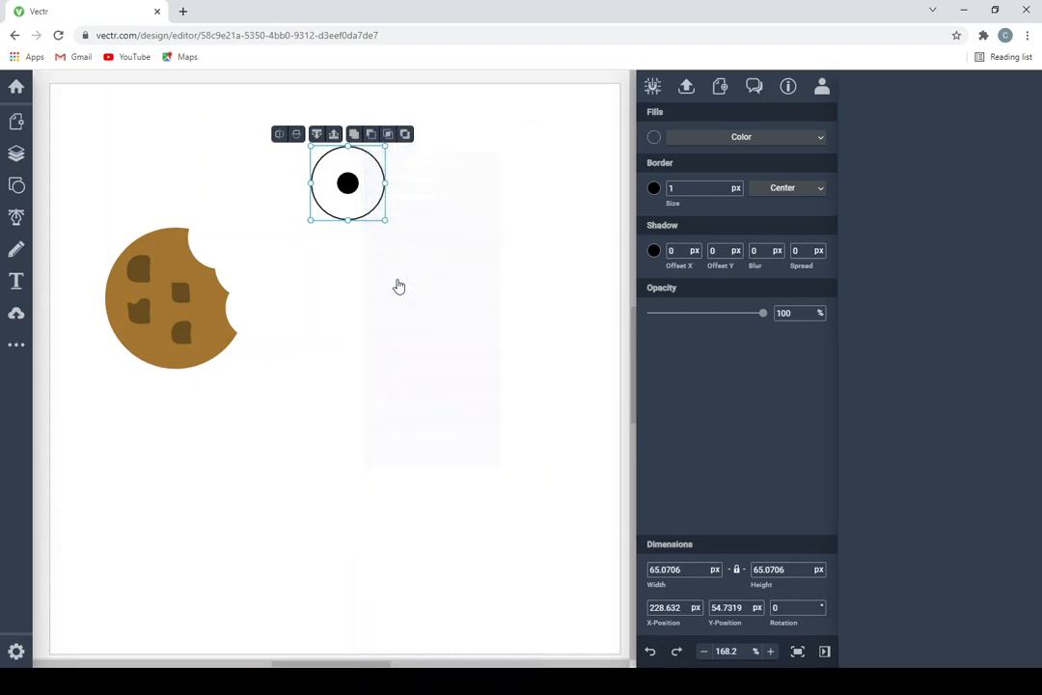
{"action": "right_click", "coordinate": [411, 181]}
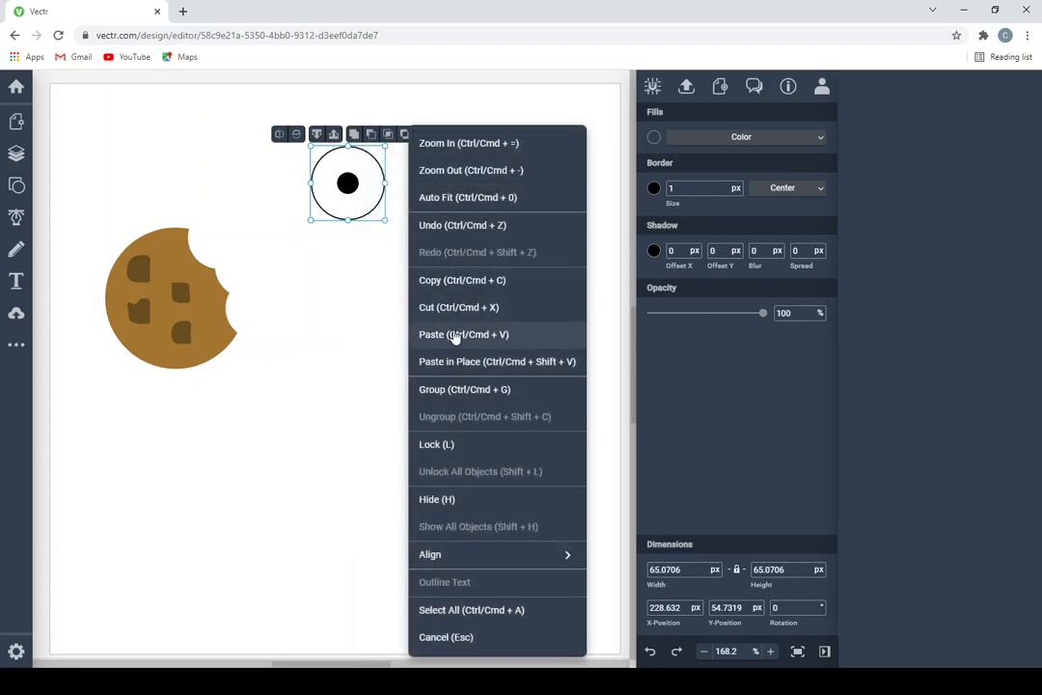
{"action": "left_click", "coordinate": [422, 334]}
{"action": "left_click_drag", "start_coordinate": [363, 211], "coordinate": [421, 182]}
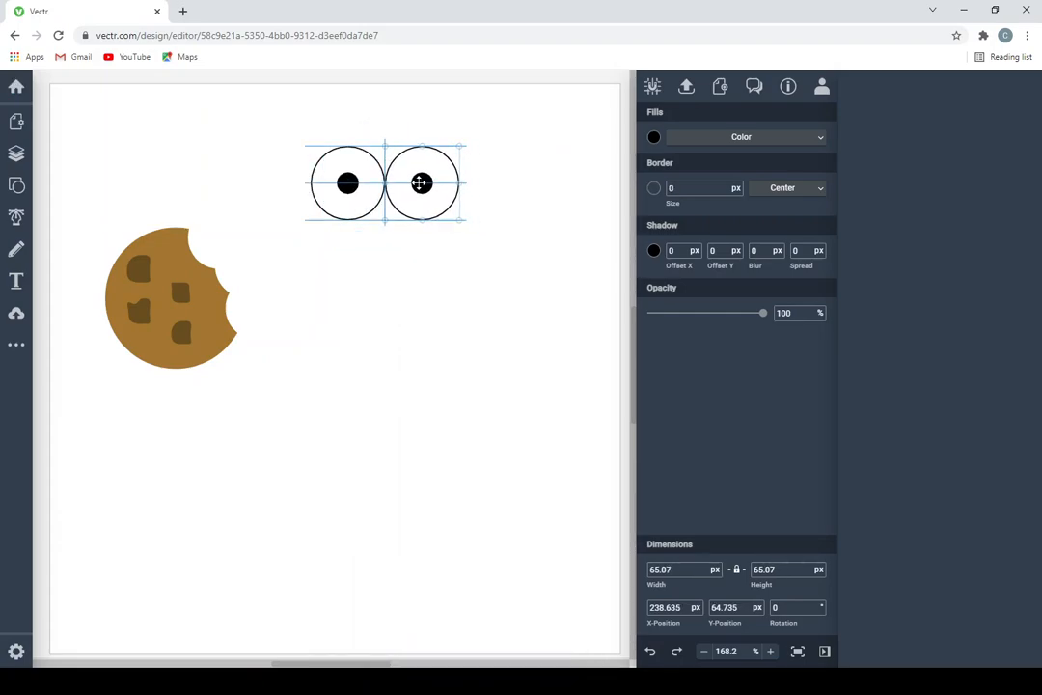
{"action": "left_click", "coordinate": [447, 277]}
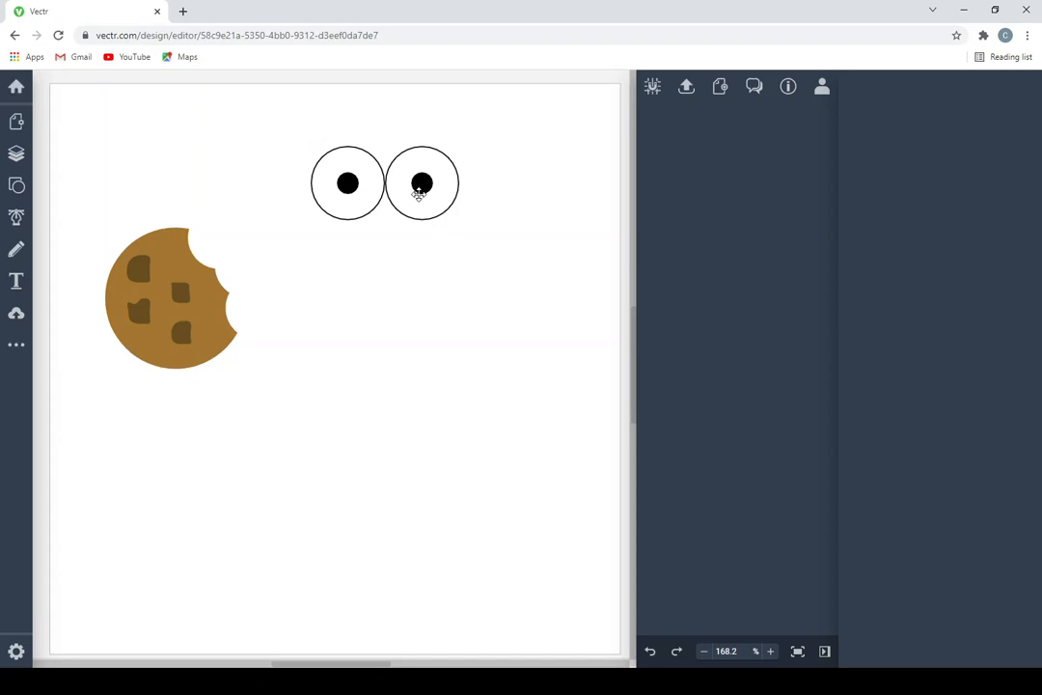
Shrink both eyes to about 52 px wide and set them side by side so their edges touch
{"action": "left_click", "coordinate": [460, 215]}
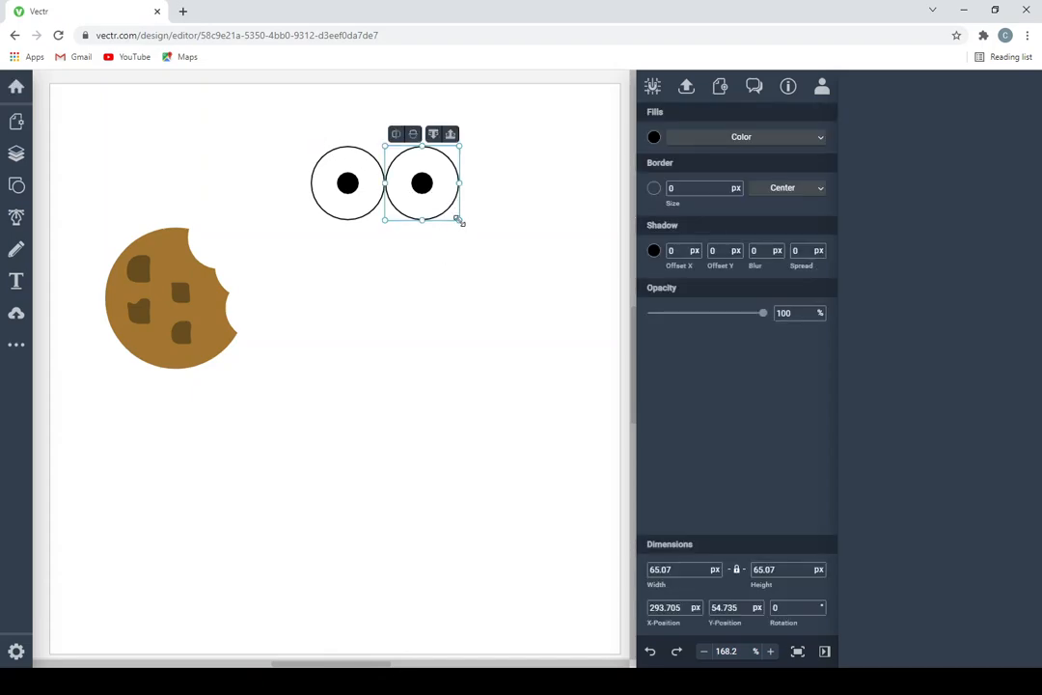
{"action": "left_click_drag", "start_coordinate": [460, 221], "coordinate": [360, 186]}
{"action": "left_click", "coordinate": [374, 210]}
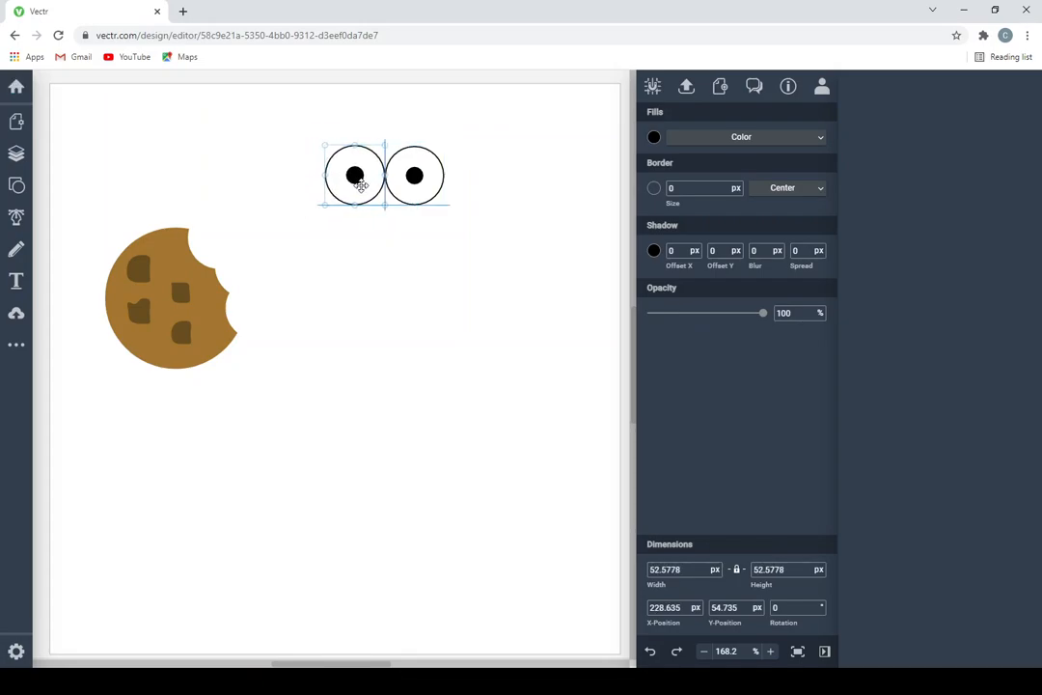
{"action": "left_click", "coordinate": [470, 253]}
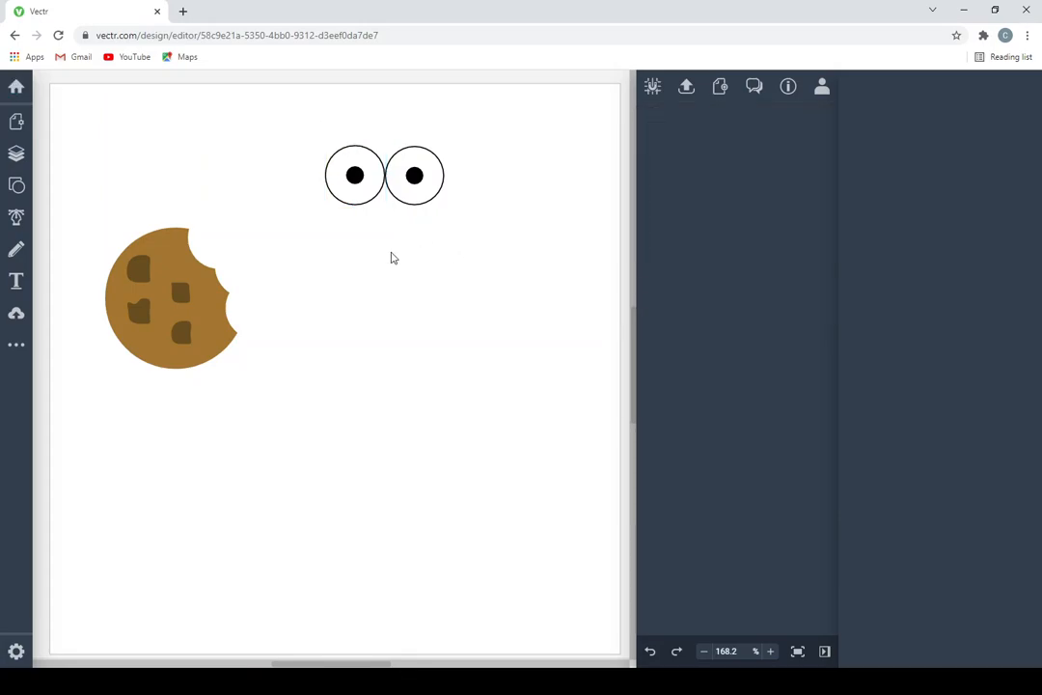
Start a Pen tool outline just below the left eye and zigzag down its left side to form jagged fur
{"action": "left_click", "coordinate": [17, 220]}
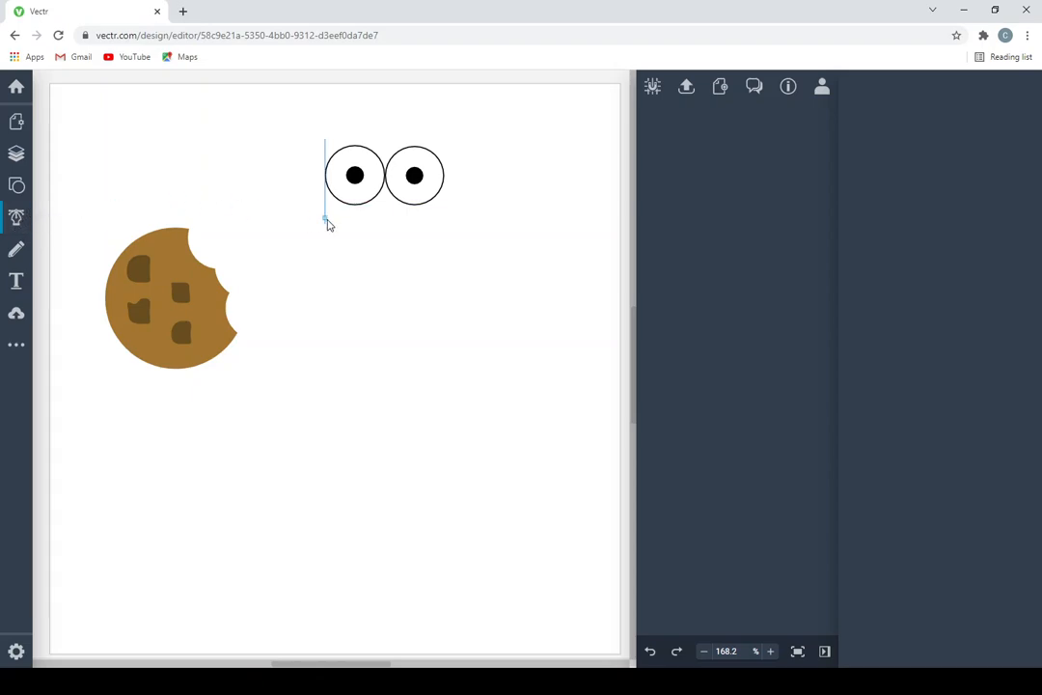
{"action": "left_click", "coordinate": [331, 214]}
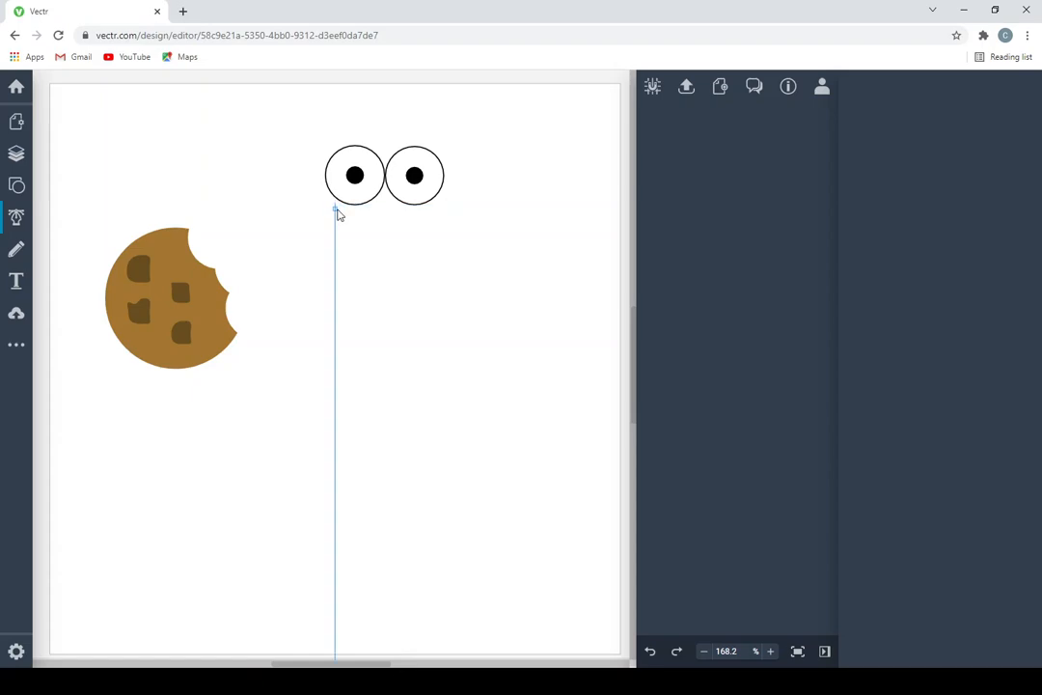
{"action": "left_click", "coordinate": [336, 210]}
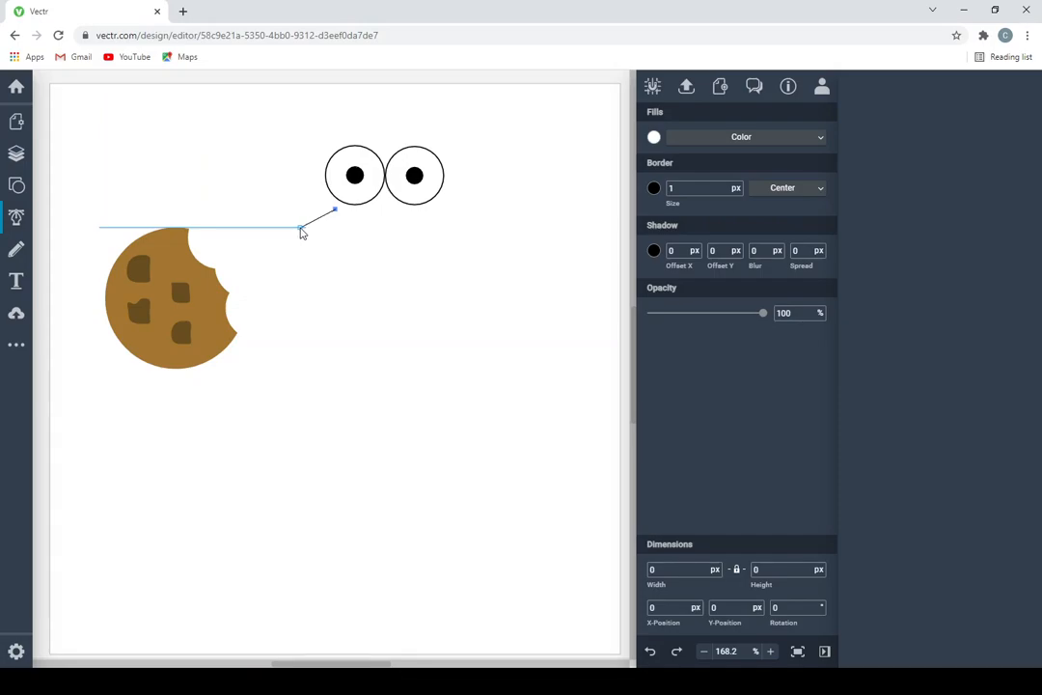
{"action": "left_click", "coordinate": [300, 228]}
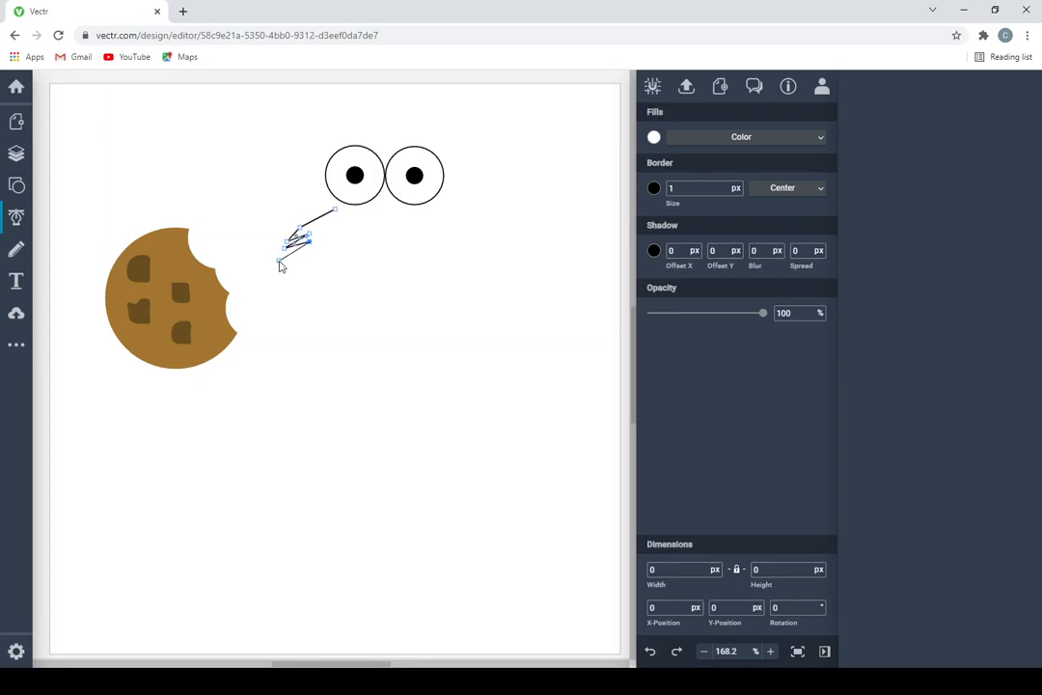
{"action": "left_click", "coordinate": [275, 265]}
{"action": "left_click", "coordinate": [312, 254]}
{"action": "left_click", "coordinate": [279, 275]}
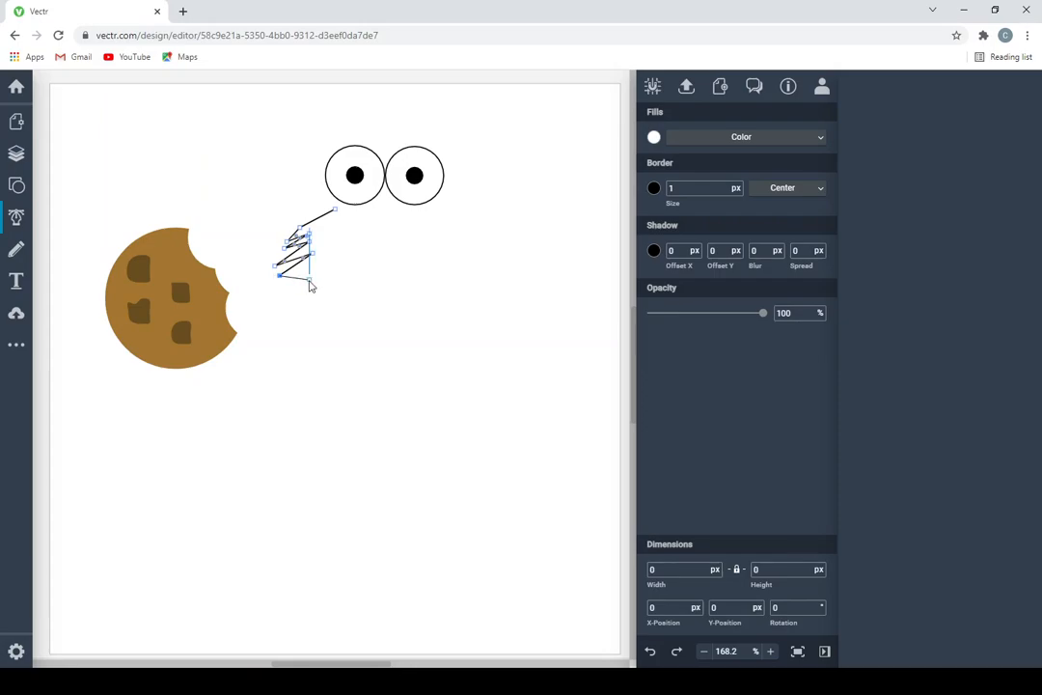
Continue the outline along the bottom, zigzag up the right side, and close it into a shape about 210 × 74 px
{"action": "left_click", "coordinate": [344, 294]}
{"action": "left_click", "coordinate": [444, 293]}
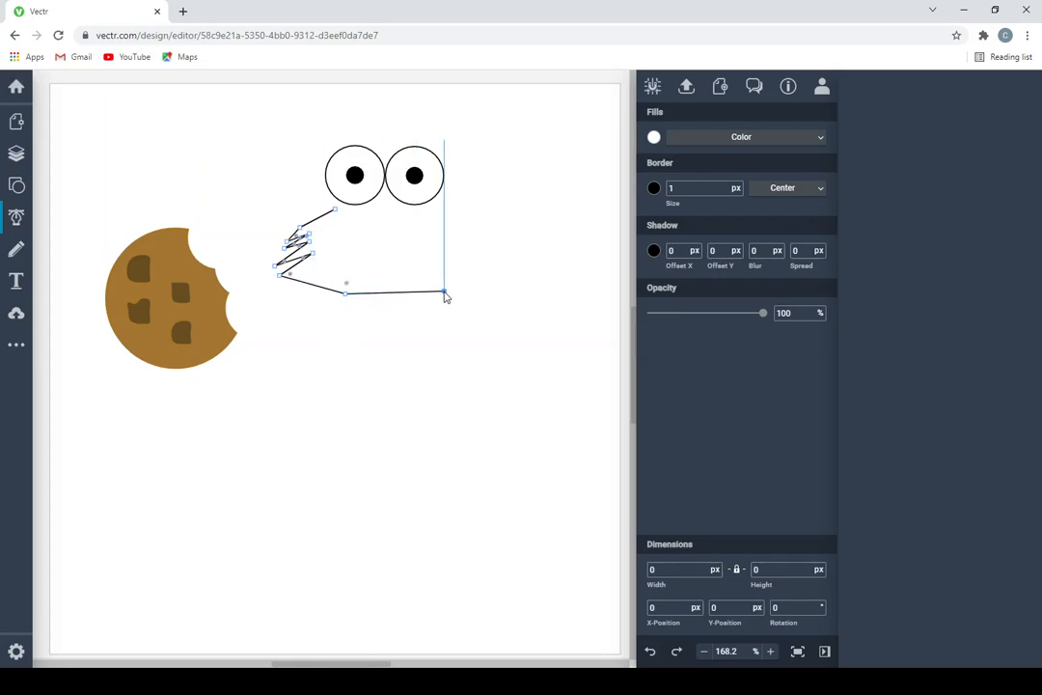
{"action": "left_click", "coordinate": [489, 267]}
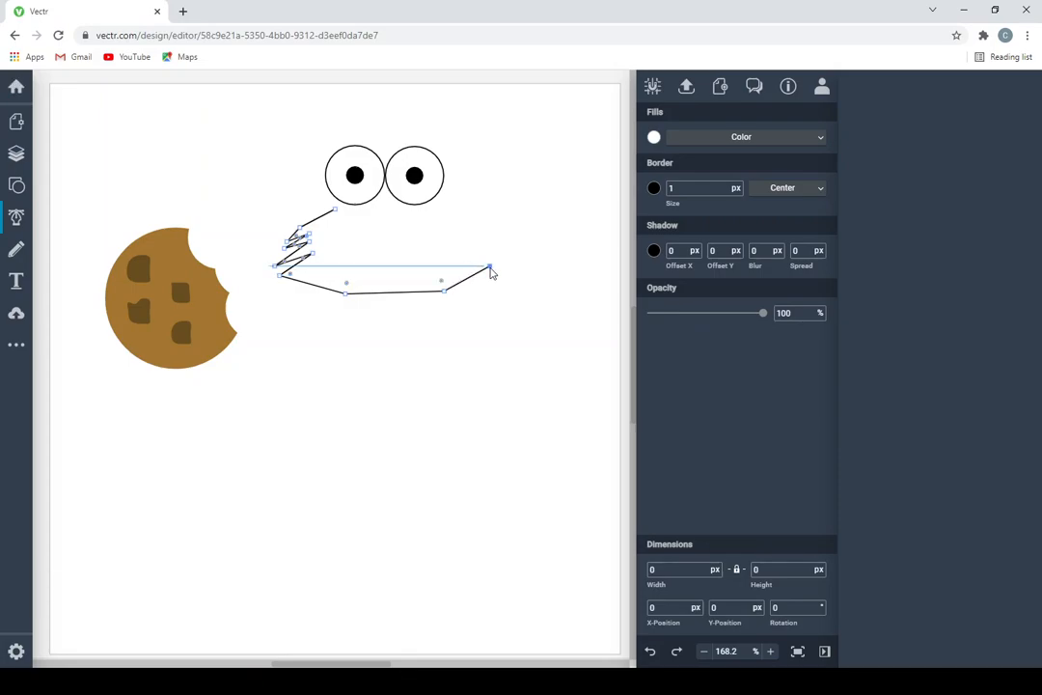
{"action": "left_click", "coordinate": [475, 253]}
{"action": "left_click", "coordinate": [513, 266]}
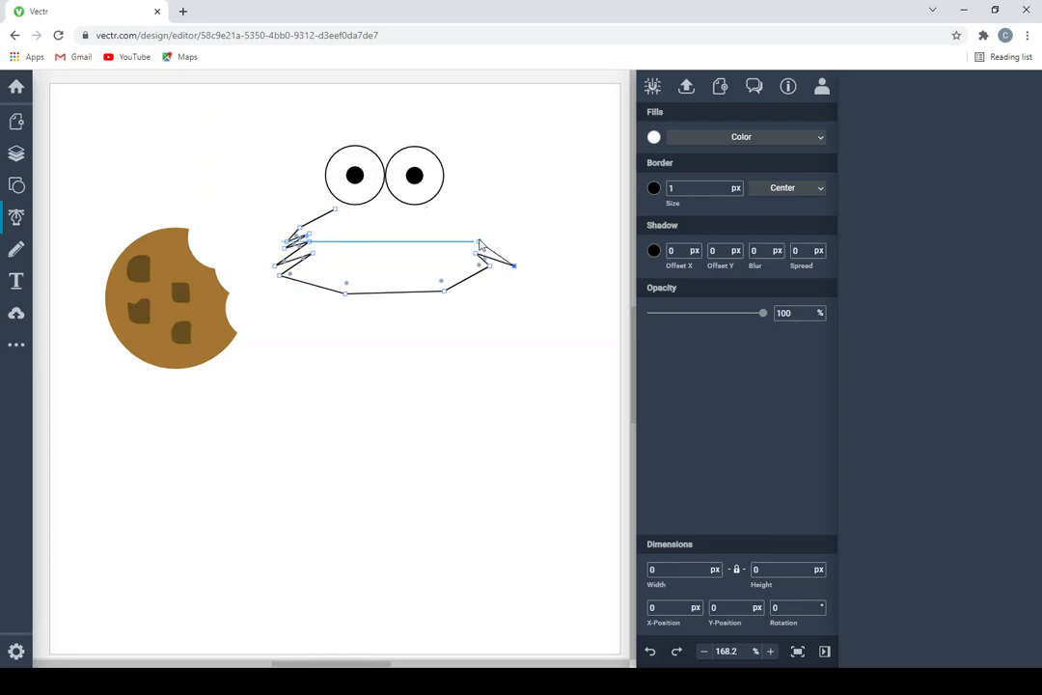
{"action": "left_click", "coordinate": [509, 249]}
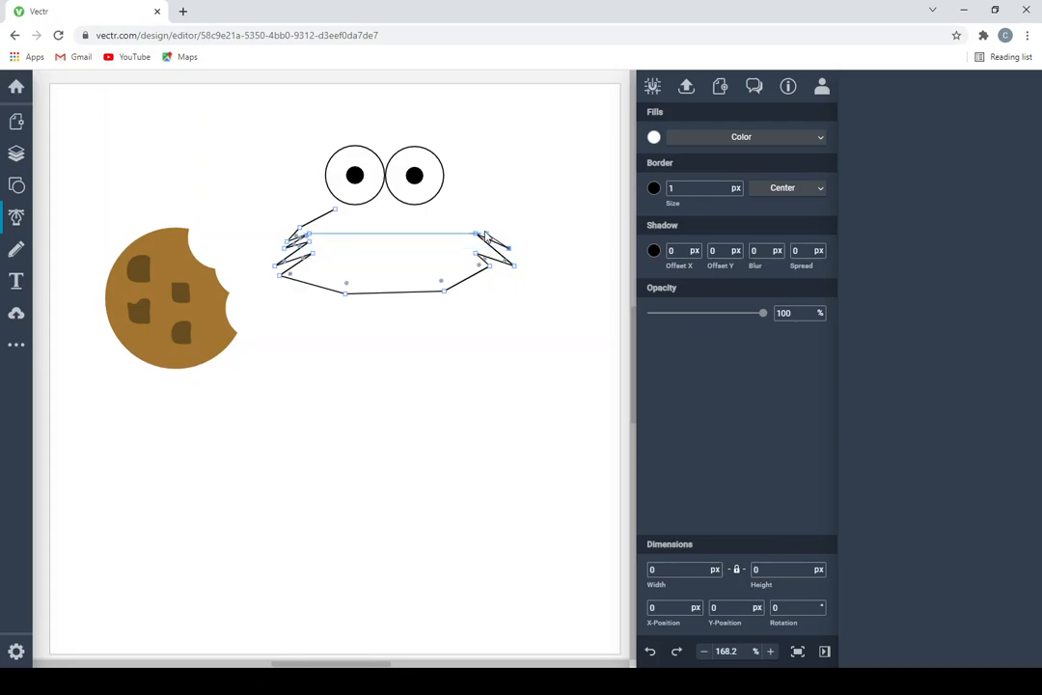
{"action": "left_click", "coordinate": [476, 223]}
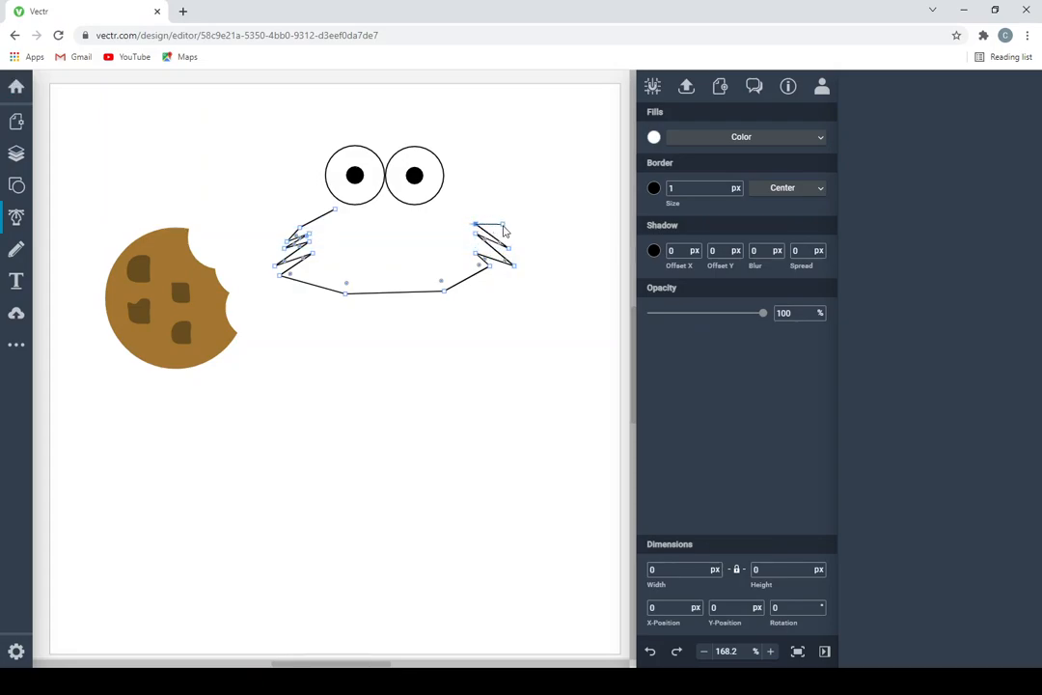
{"action": "left_click", "coordinate": [500, 223]}
{"action": "left_click", "coordinate": [452, 208]}
{"action": "left_click", "coordinate": [336, 211]}
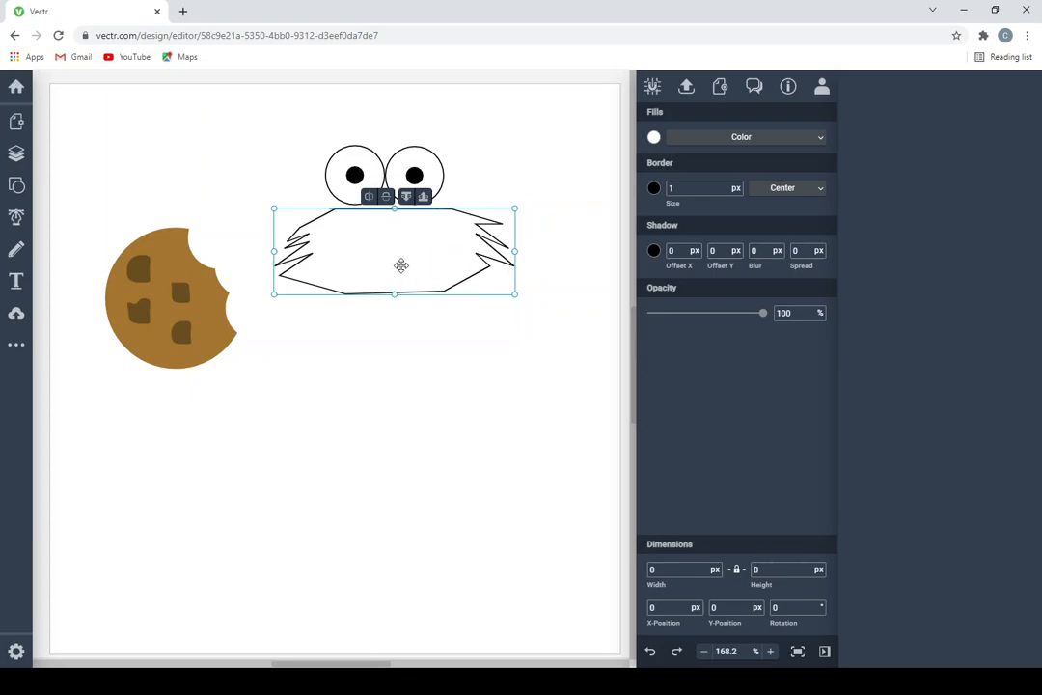
{"action": "left_click", "coordinate": [424, 333]}
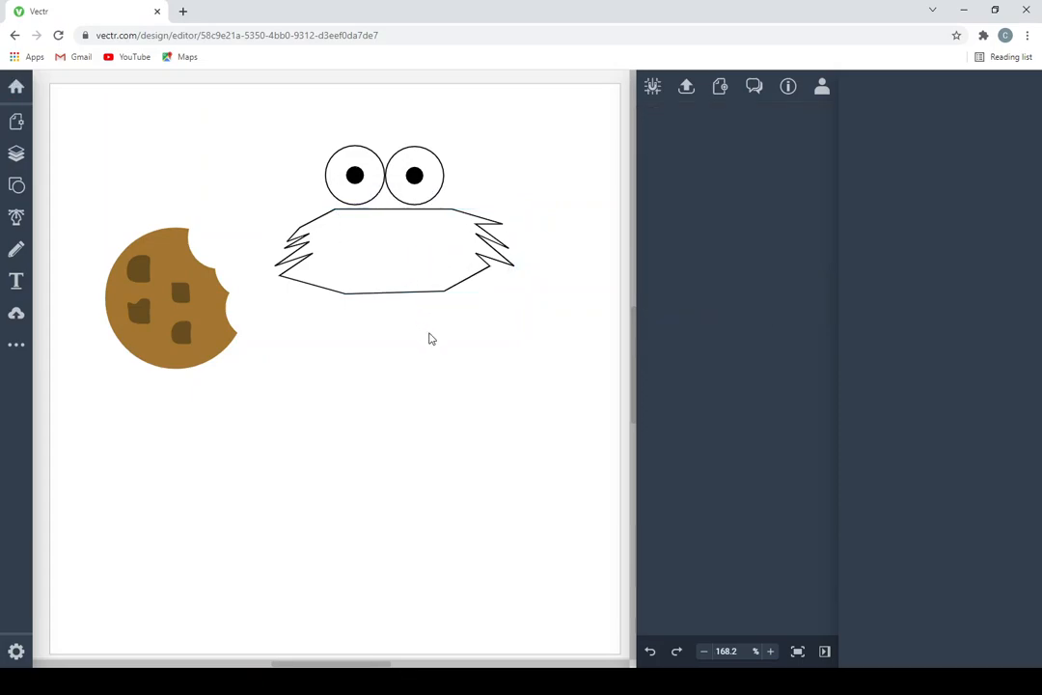
Nudge the jagged shape down to about Y 113 px and pull the middles of its bottom and top edges slightly downward with added points
{"action": "left_click", "coordinate": [387, 261]}
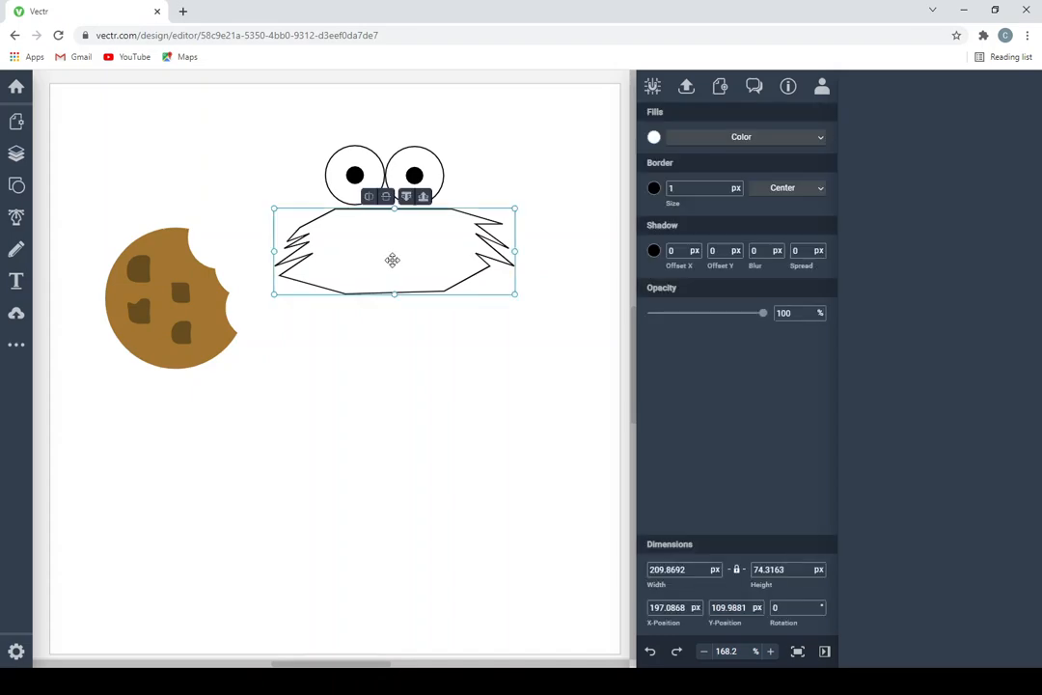
{"action": "double_click", "coordinate": [393, 261]}
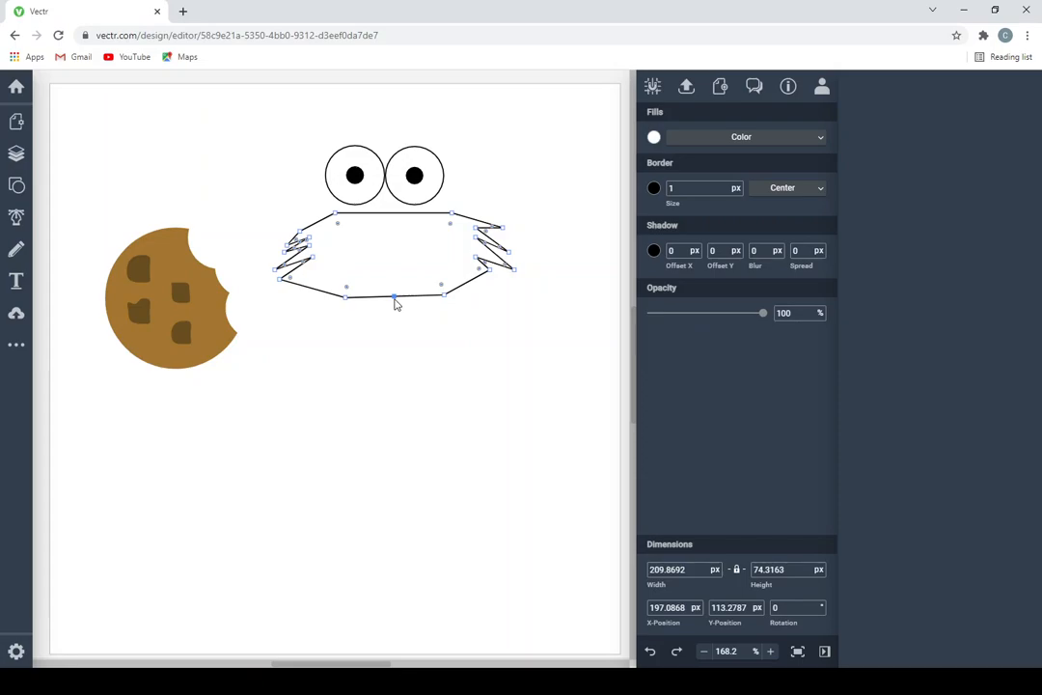
{"action": "left_click_drag", "start_coordinate": [395, 299], "coordinate": [395, 306]}
{"action": "left_click_drag", "start_coordinate": [448, 216], "coordinate": [449, 215]}
{"action": "left_click", "coordinate": [394, 217]}
{"action": "left_click_drag", "start_coordinate": [392, 219], "coordinate": [389, 220]}
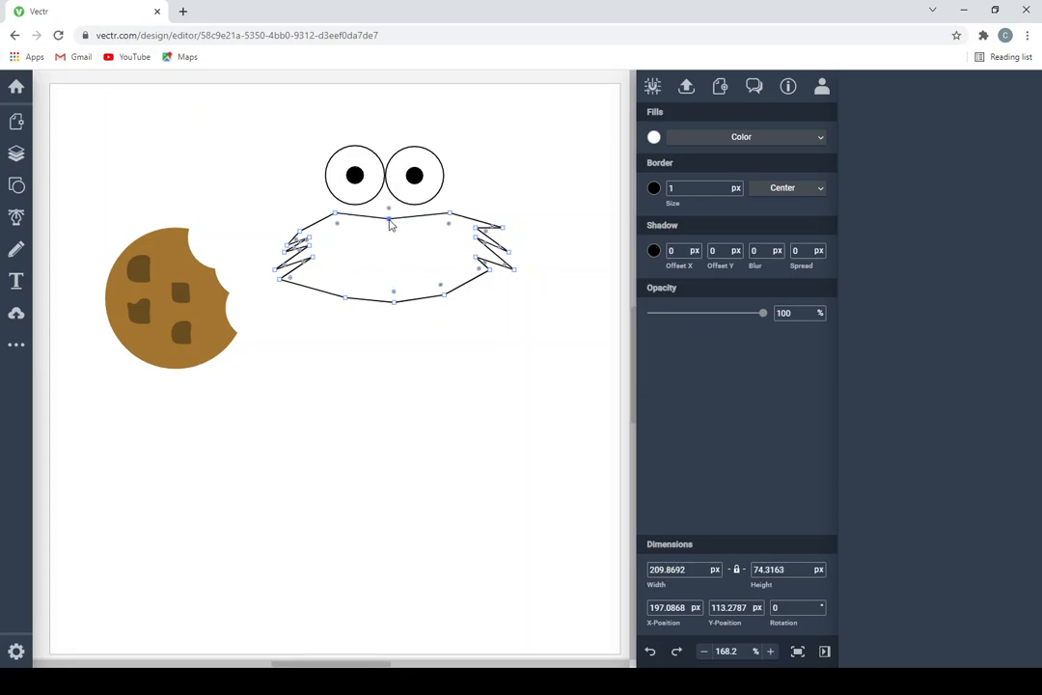
{"action": "left_click", "coordinate": [405, 336]}
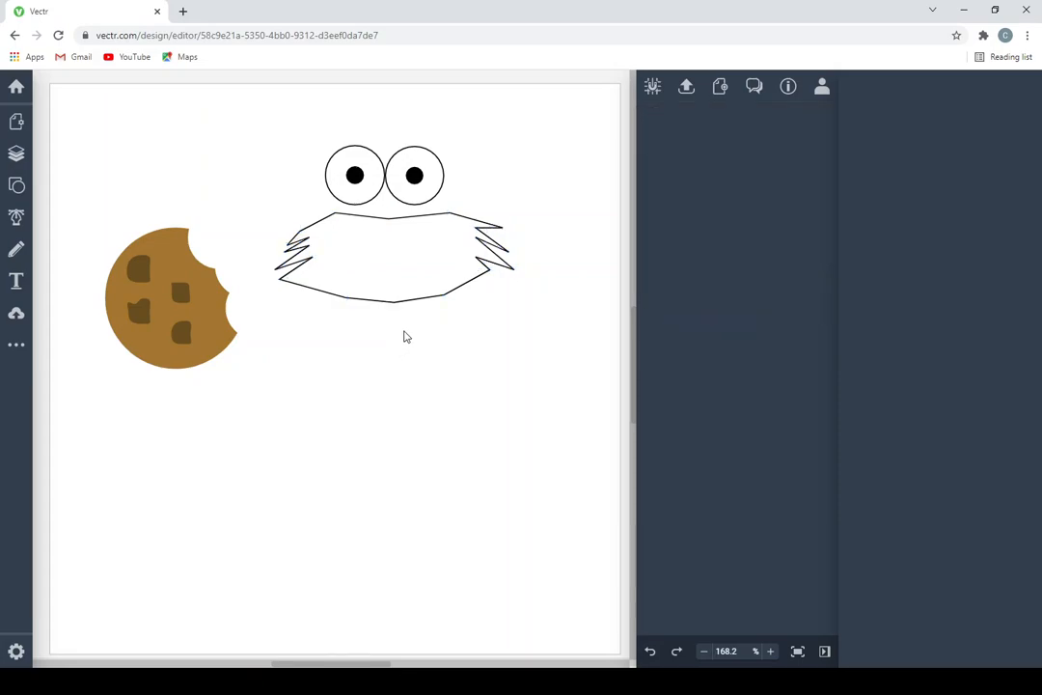
Fill the jagged face shape with the preset blue #31A8F7
{"action": "left_click", "coordinate": [415, 254]}
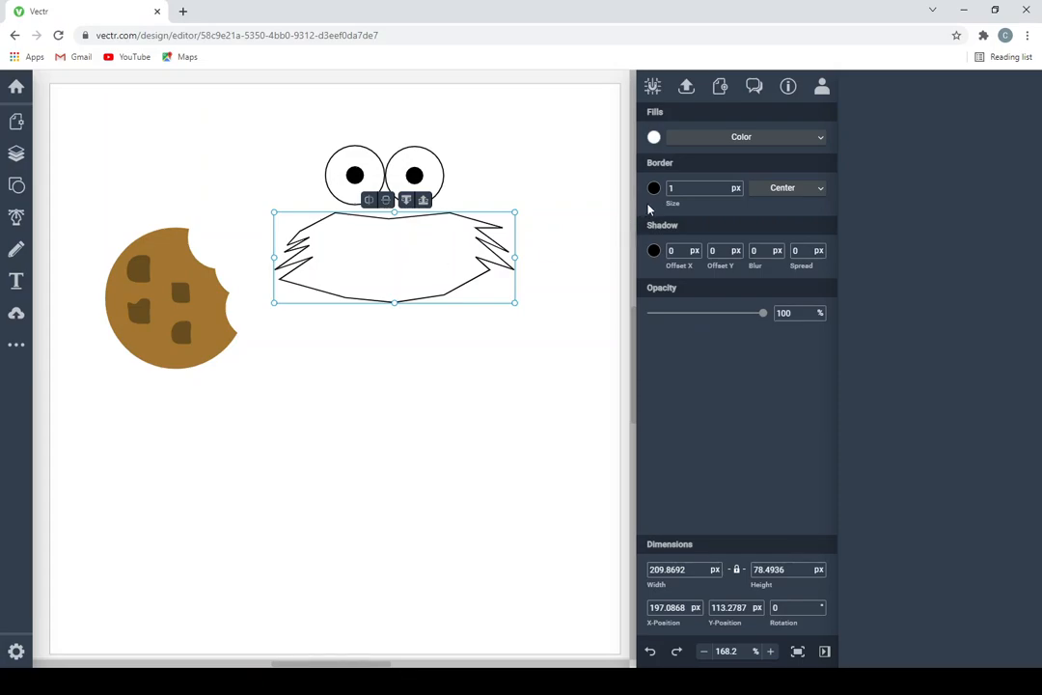
{"action": "left_click", "coordinate": [655, 138]}
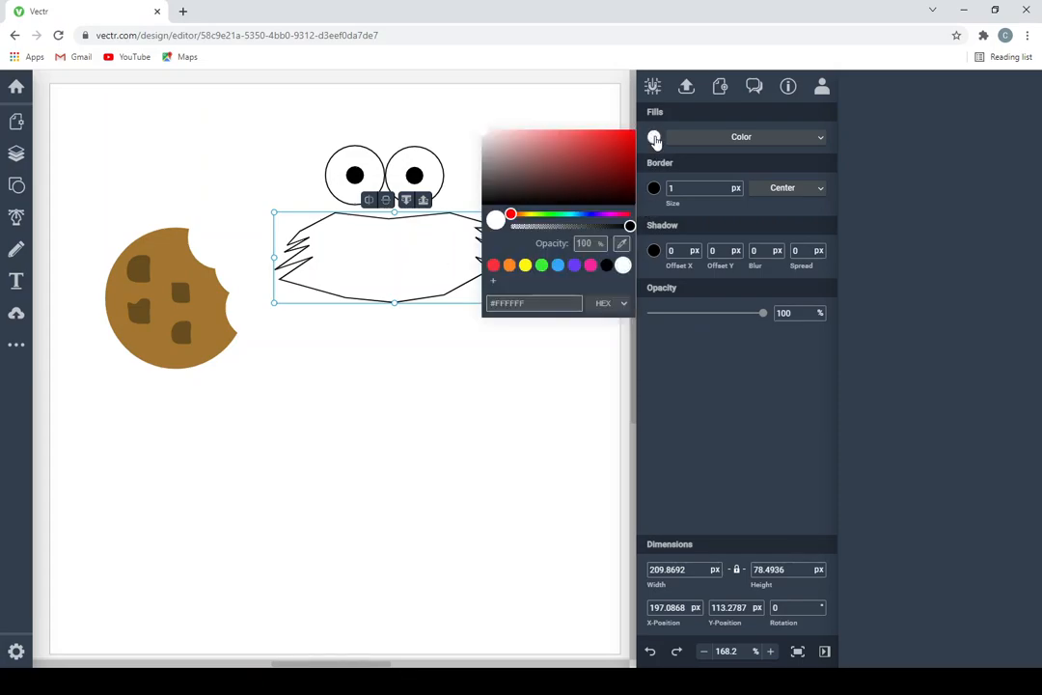
{"action": "left_click", "coordinate": [559, 266]}
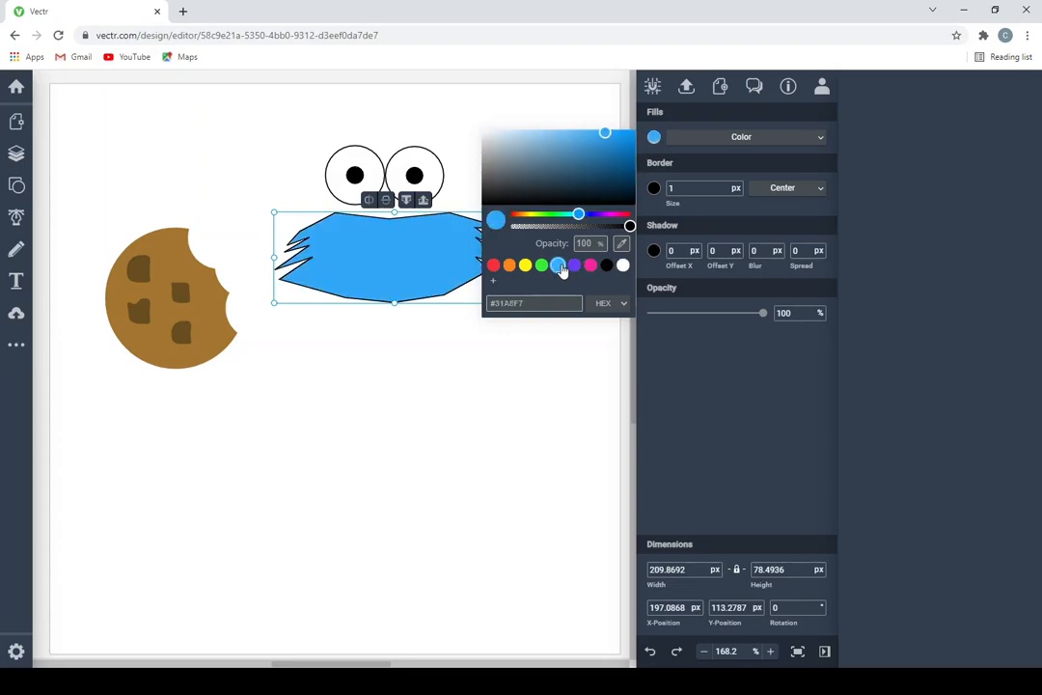
{"action": "left_click", "coordinate": [482, 357]}
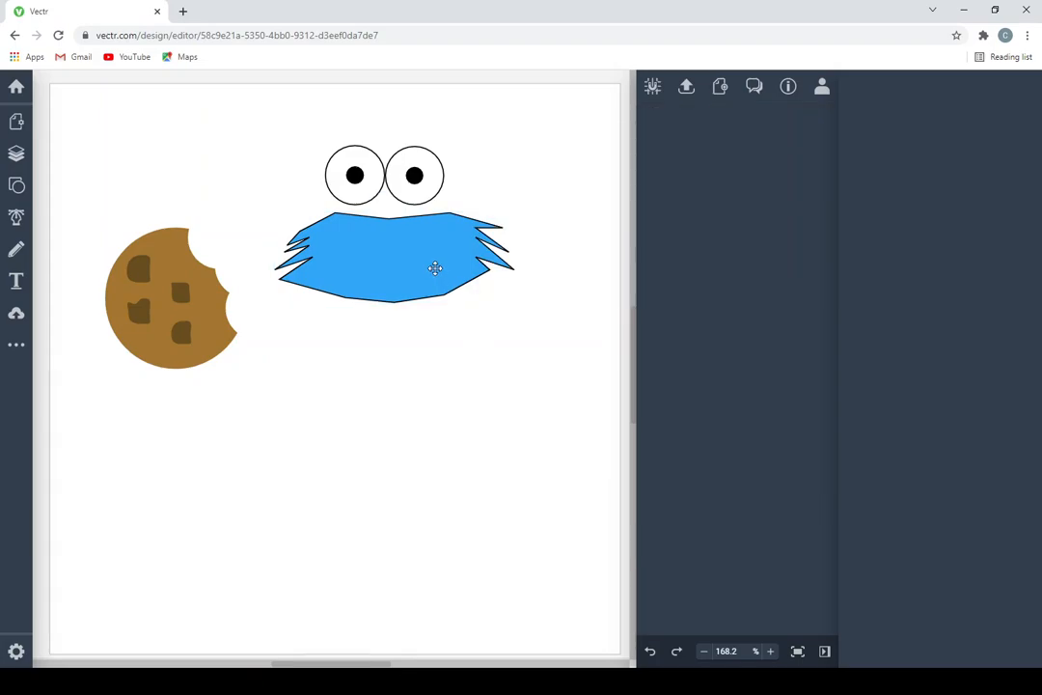
Move the blue shape up against the eyes and shift the right eye left so it slightly overlaps the left eye
{"action": "left_click_drag", "start_coordinate": [435, 267], "coordinate": [428, 257]}
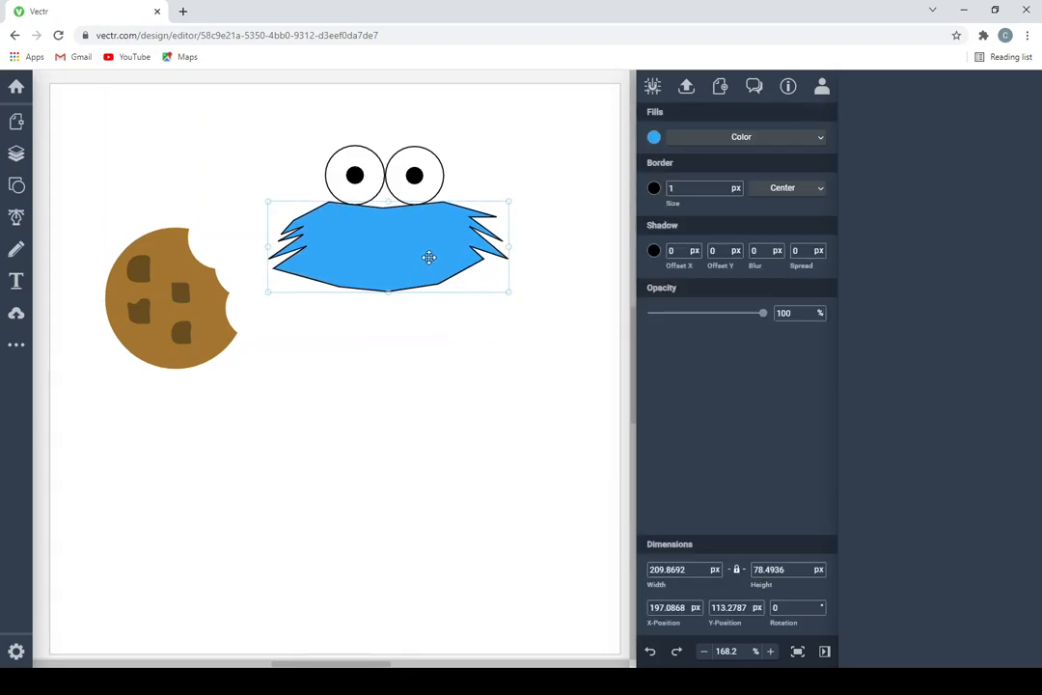
{"action": "left_click", "coordinate": [466, 330]}
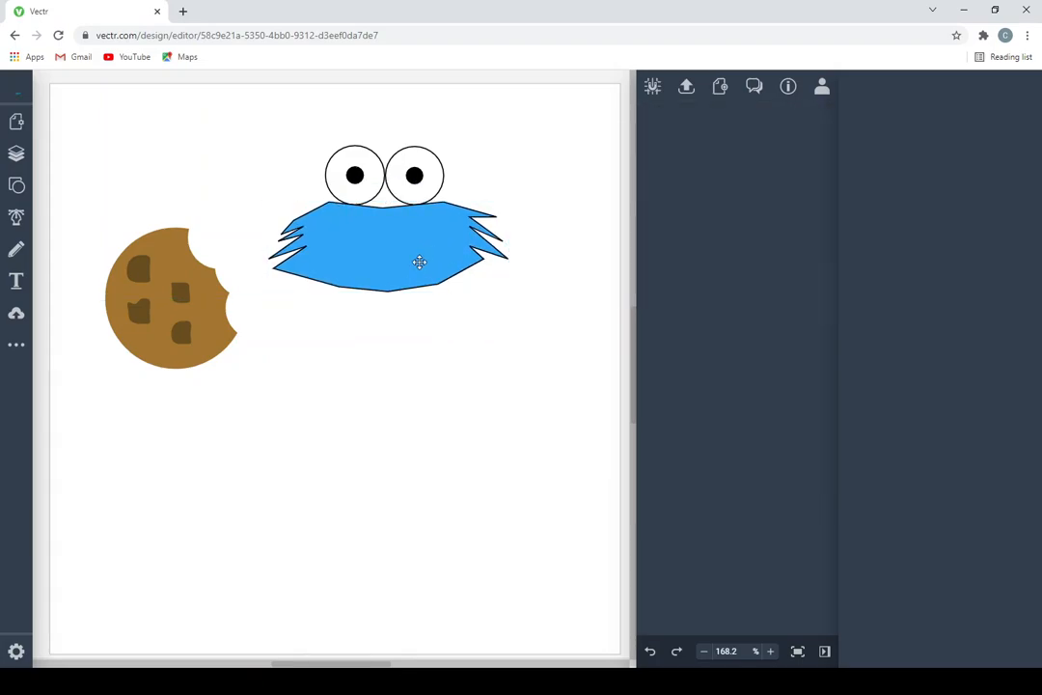
{"action": "mouse_move", "coordinate": [402, 263]}
{"action": "left_mouse_down"}
{"action": "mouse_move", "coordinate": [404, 272]}
{"action": "mouse_move", "coordinate": [402, 251]}
{"action": "left_mouse_up"}
{"action": "left_click", "coordinate": [433, 175]}
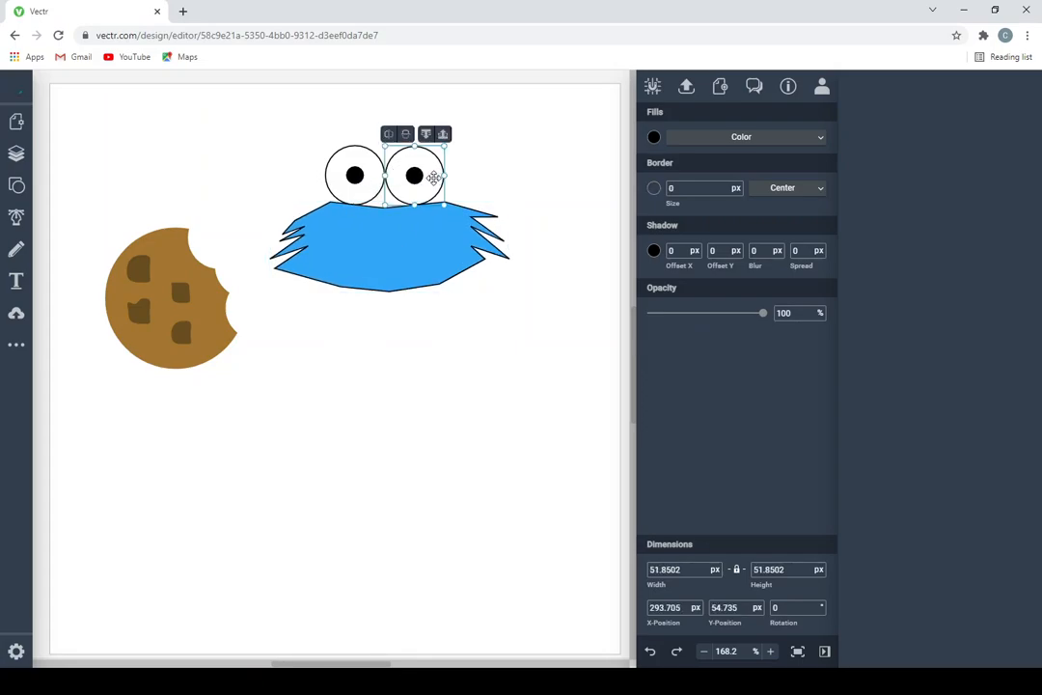
{"action": "left_click_drag", "start_coordinate": [438, 179], "coordinate": [430, 177]}
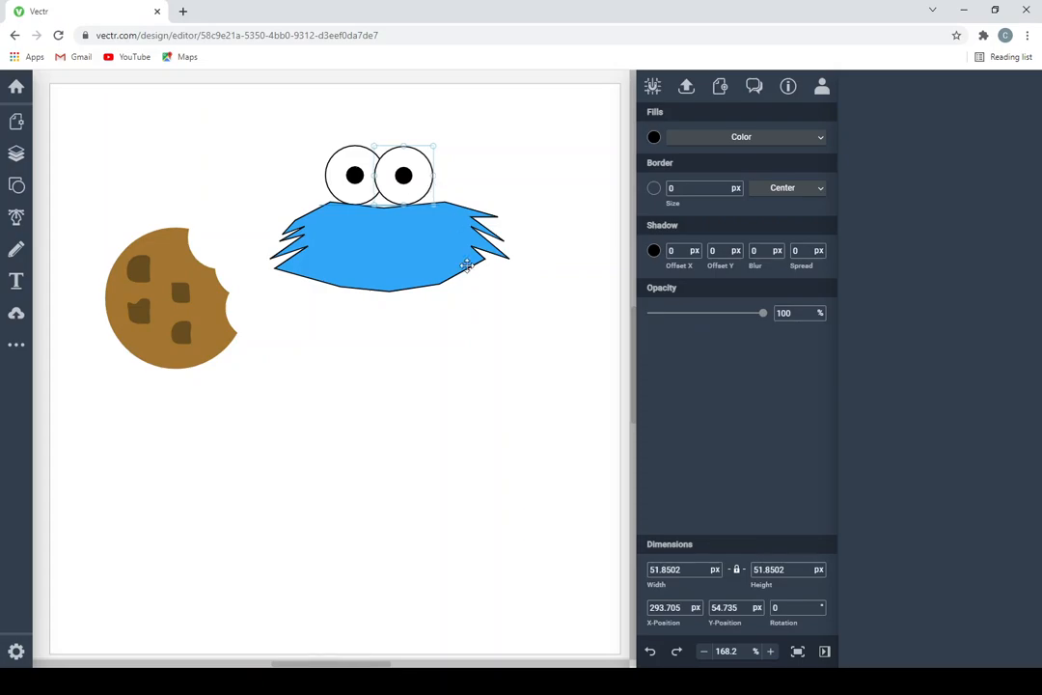
{"action": "left_click", "coordinate": [476, 321]}
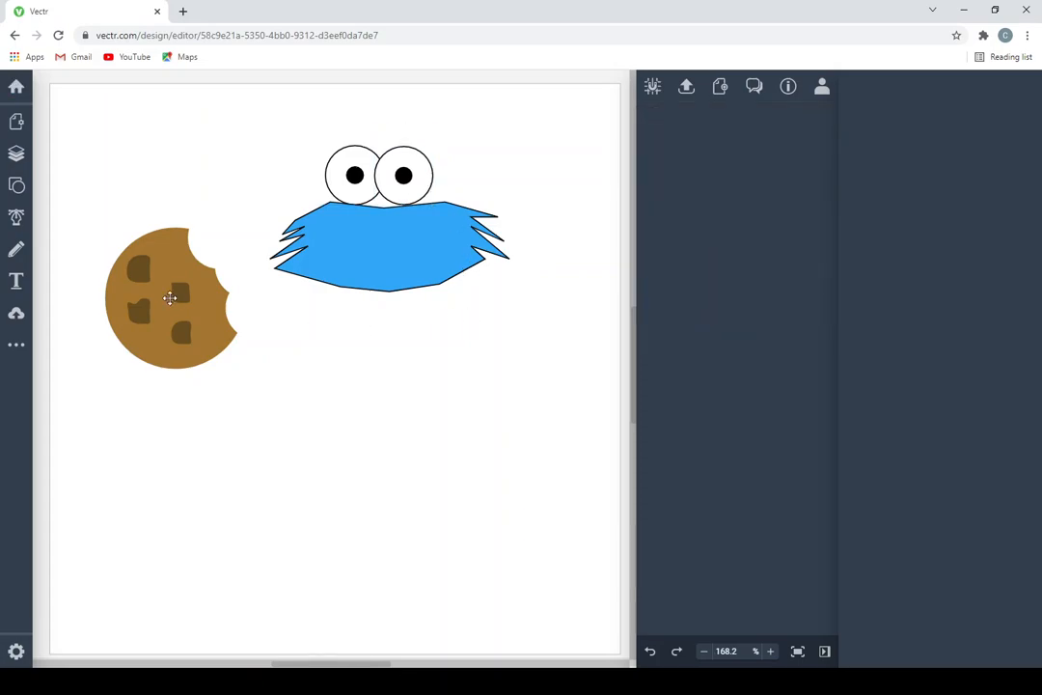
Draw a closed four-point mouth shape with the Pen tool below the blue face, wide at the top and narrower at the bottom
{"action": "left_click", "coordinate": [16, 219]}
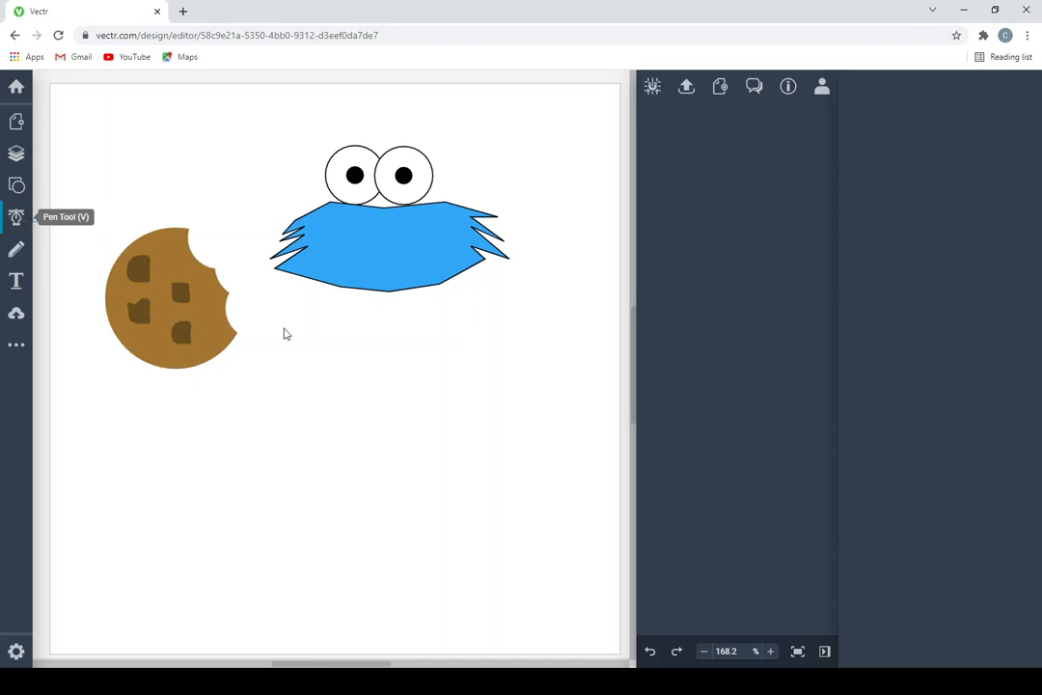
{"action": "left_click", "coordinate": [320, 339]}
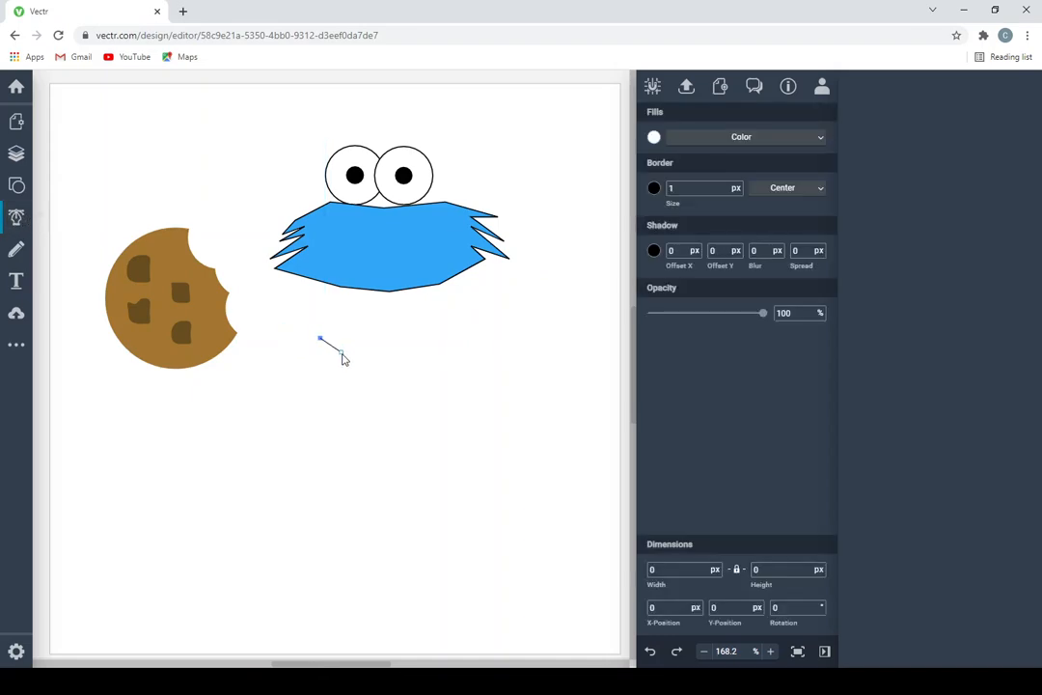
{"action": "left_click", "coordinate": [362, 369]}
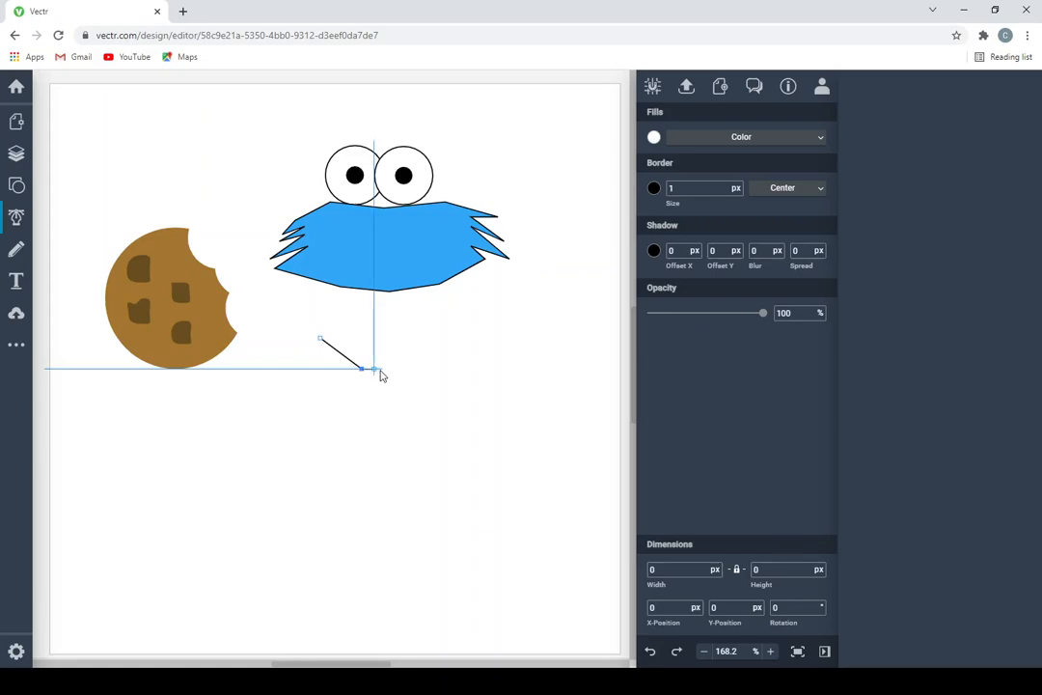
{"action": "left_click", "coordinate": [441, 369]}
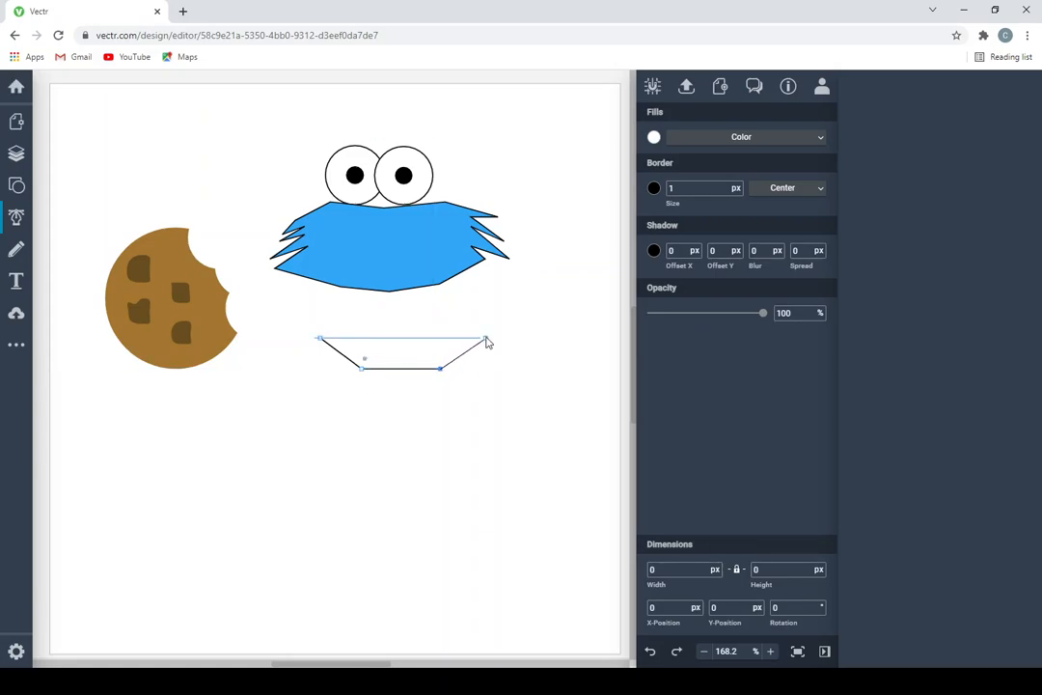
{"action": "left_click", "coordinate": [486, 339]}
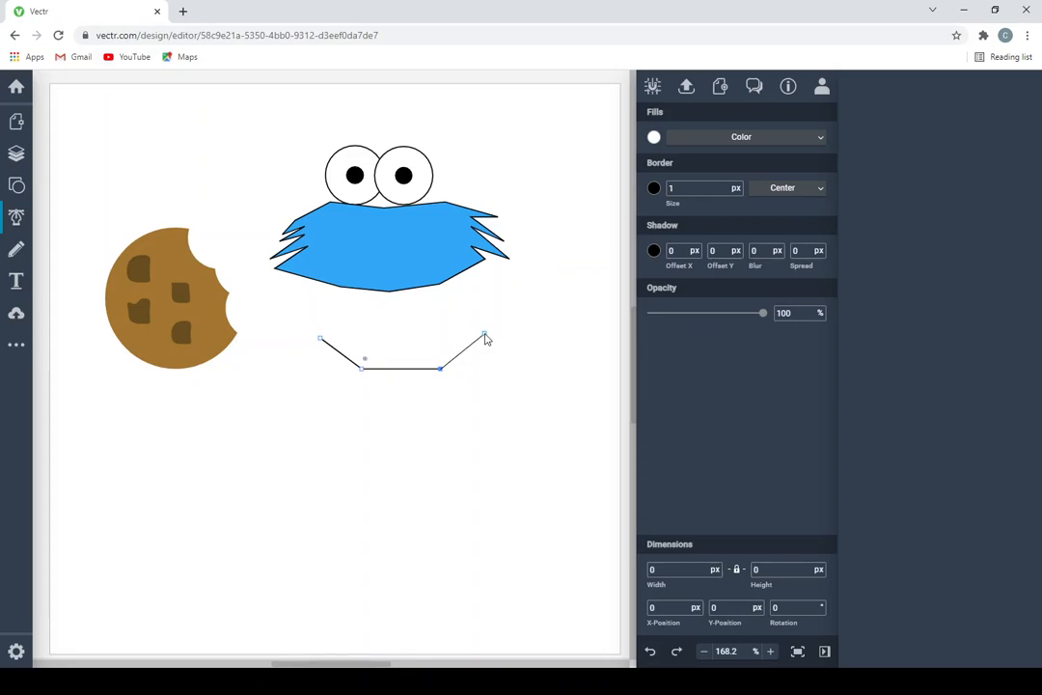
{"action": "left_click", "coordinate": [322, 343]}
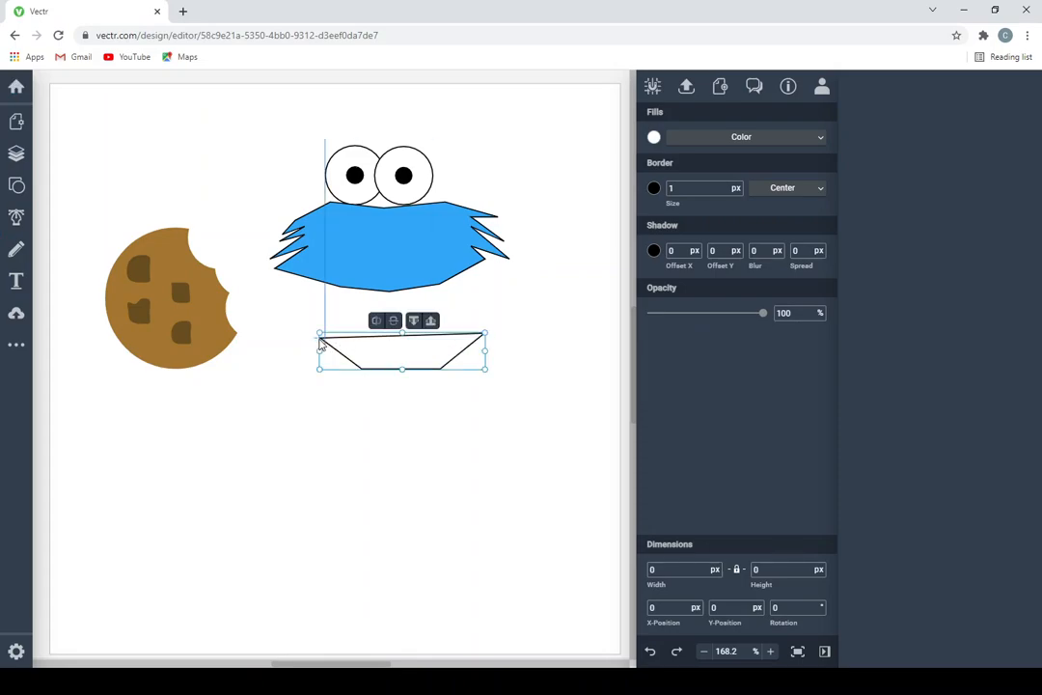
Reshape the mouth by pulling the middle of its bottom edge down and the middles of both slanted sides inward
{"action": "double_click", "coordinate": [377, 356]}
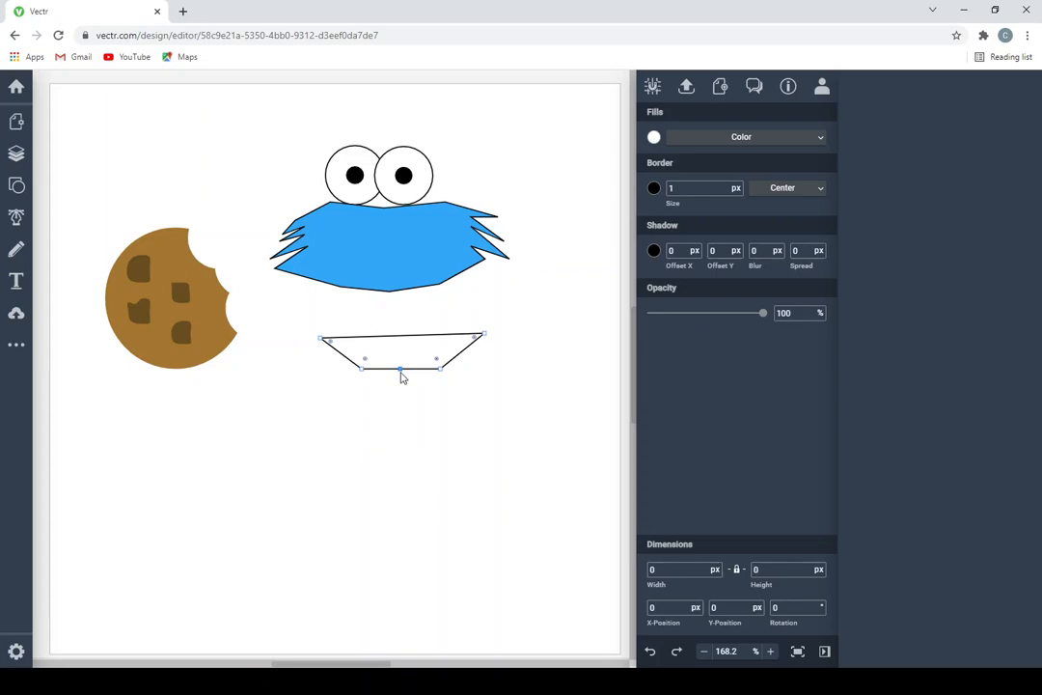
{"action": "left_click_drag", "start_coordinate": [402, 372], "coordinate": [404, 383]}
{"action": "left_click_drag", "start_coordinate": [344, 355], "coordinate": [346, 348]}
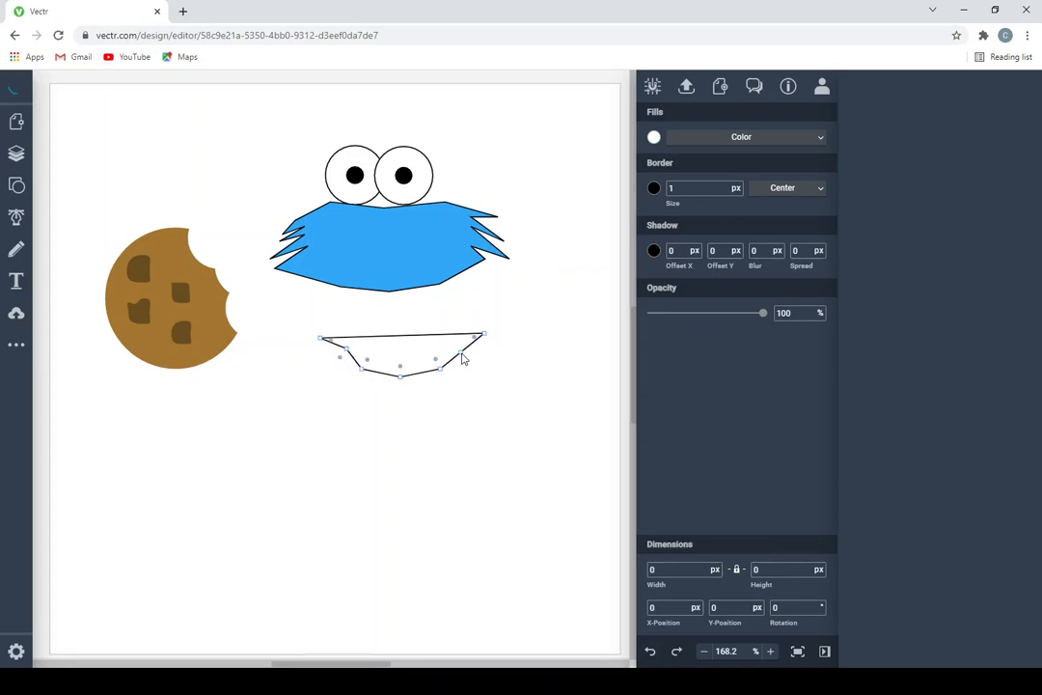
{"action": "left_click_drag", "start_coordinate": [461, 358], "coordinate": [455, 351]}
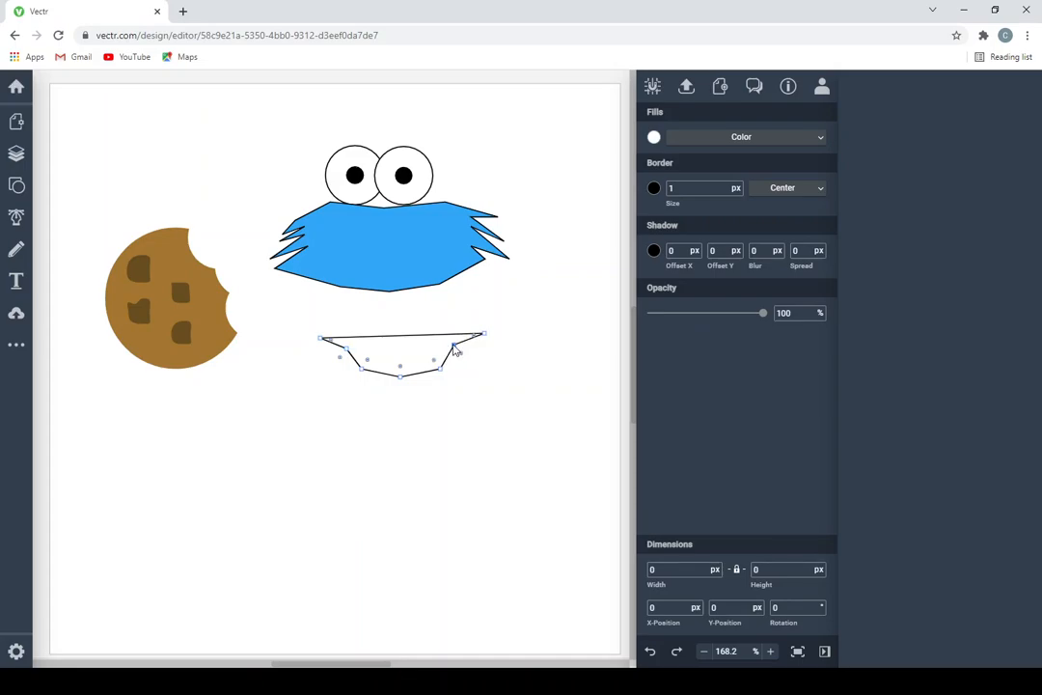
{"action": "left_click", "coordinate": [484, 372]}
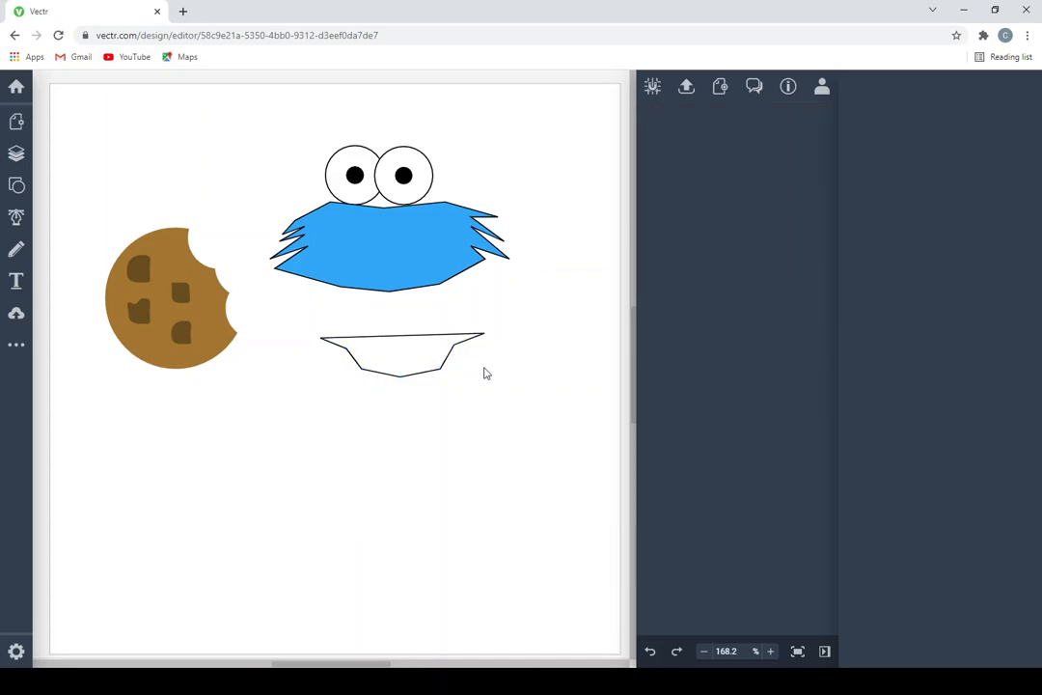
Fill the mouth shape with the preset black #000000
{"action": "left_click", "coordinate": [413, 369]}
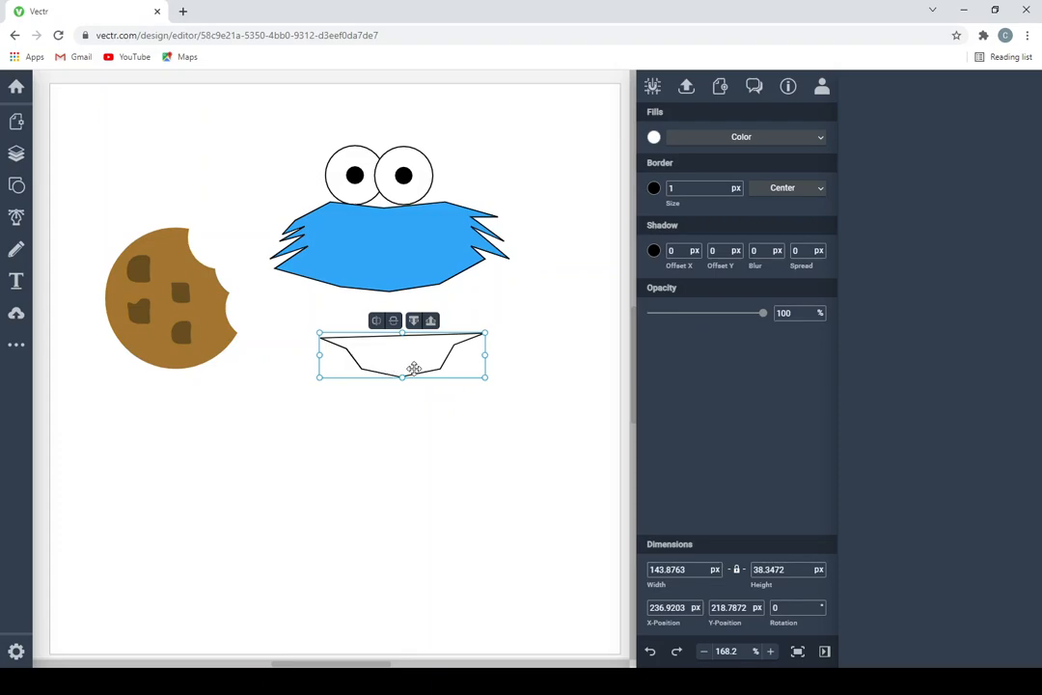
{"action": "left_click", "coordinate": [655, 138]}
{"action": "left_click", "coordinate": [606, 269]}
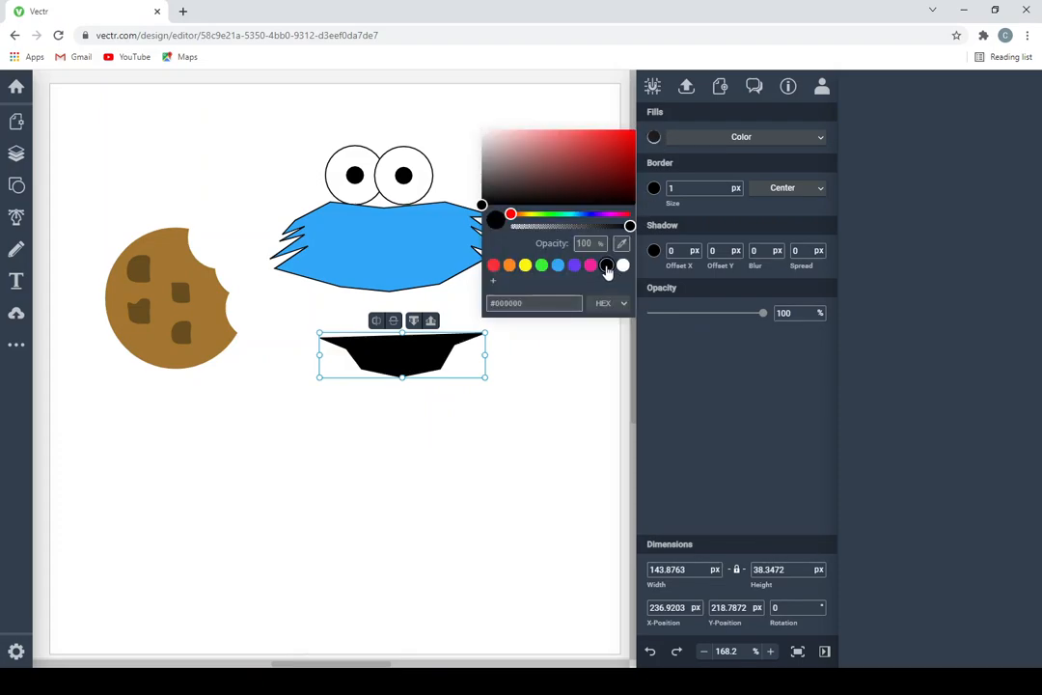
{"action": "left_click", "coordinate": [542, 356]}
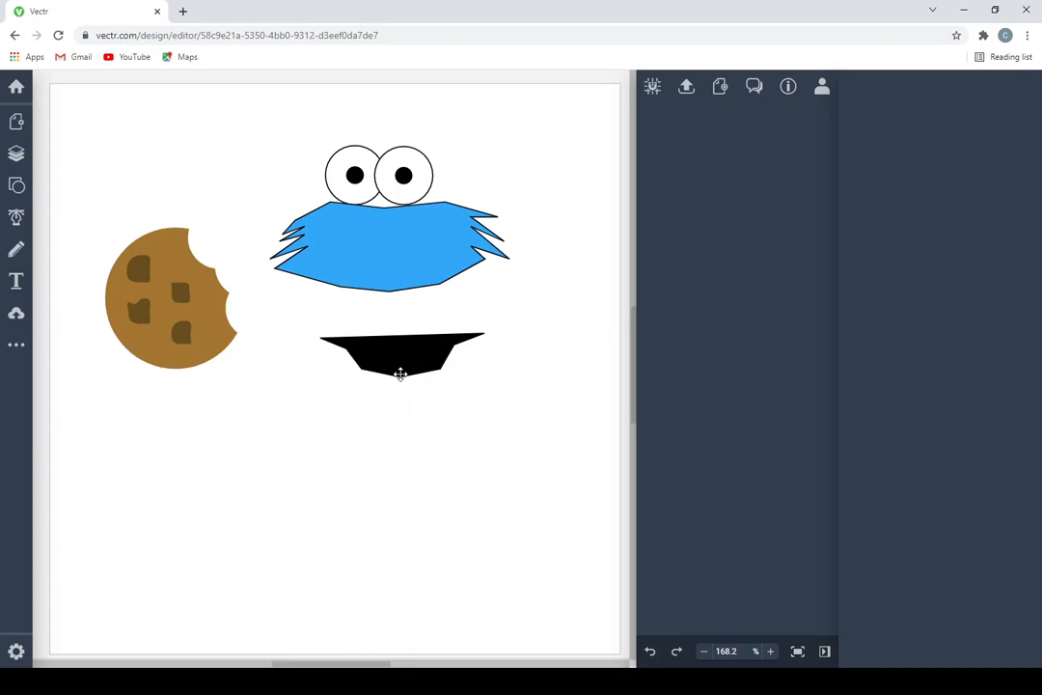
Move the black mouth up onto the middle of the blue face and shift the right eye slightly to the right
{"action": "left_click_drag", "start_coordinate": [401, 372], "coordinate": [390, 262]}
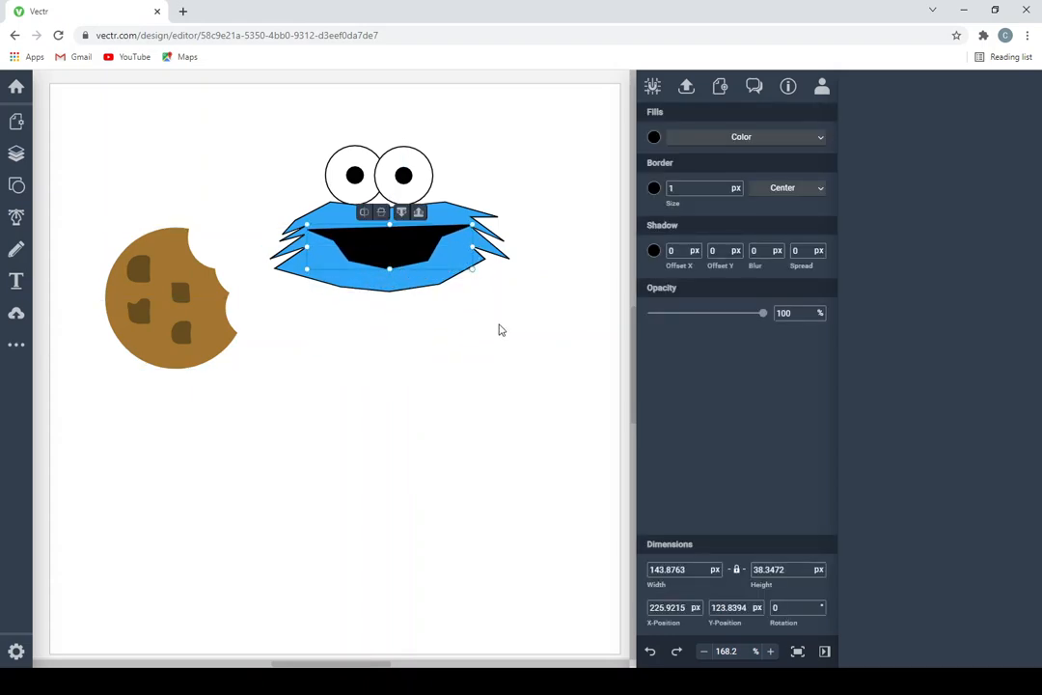
{"action": "left_click", "coordinate": [504, 335]}
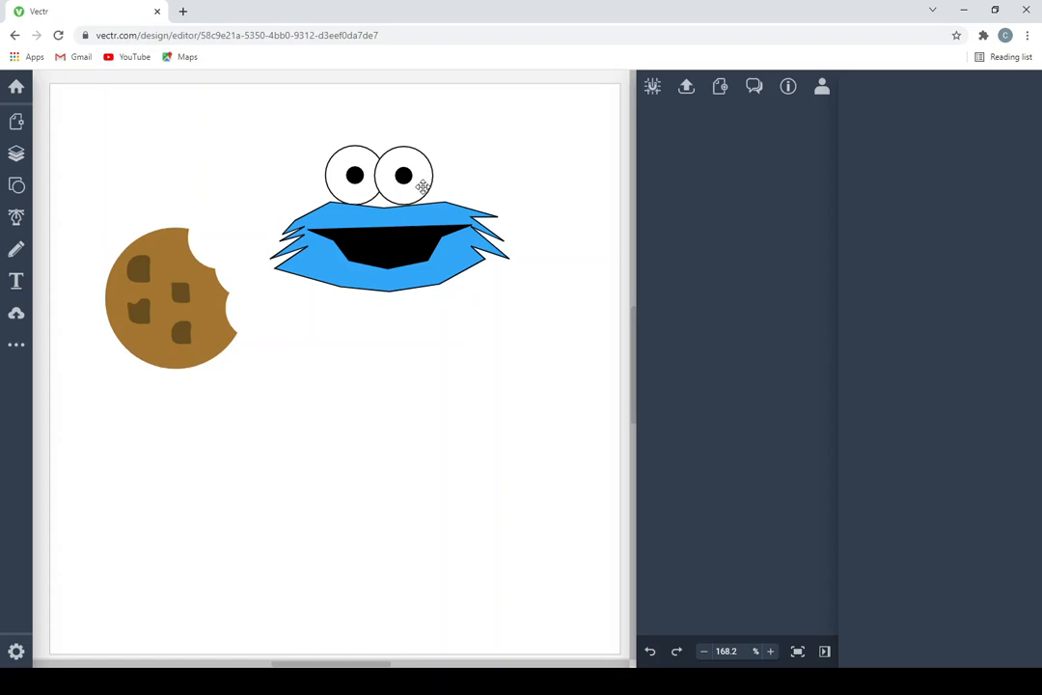
{"action": "left_click_drag", "start_coordinate": [423, 185], "coordinate": [430, 186]}
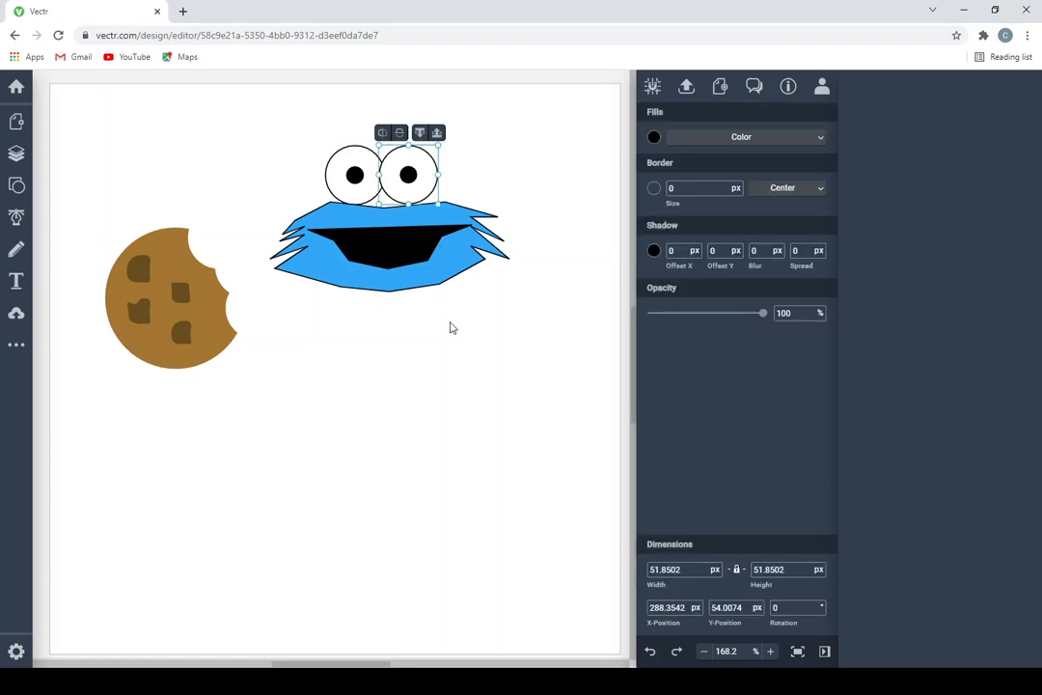
{"action": "left_click", "coordinate": [275, 143]}
Group the eyes, blue face and mouth, and move the group slightly up and to the left
{"action": "left_click_drag", "start_coordinate": [263, 142], "coordinate": [545, 314]}
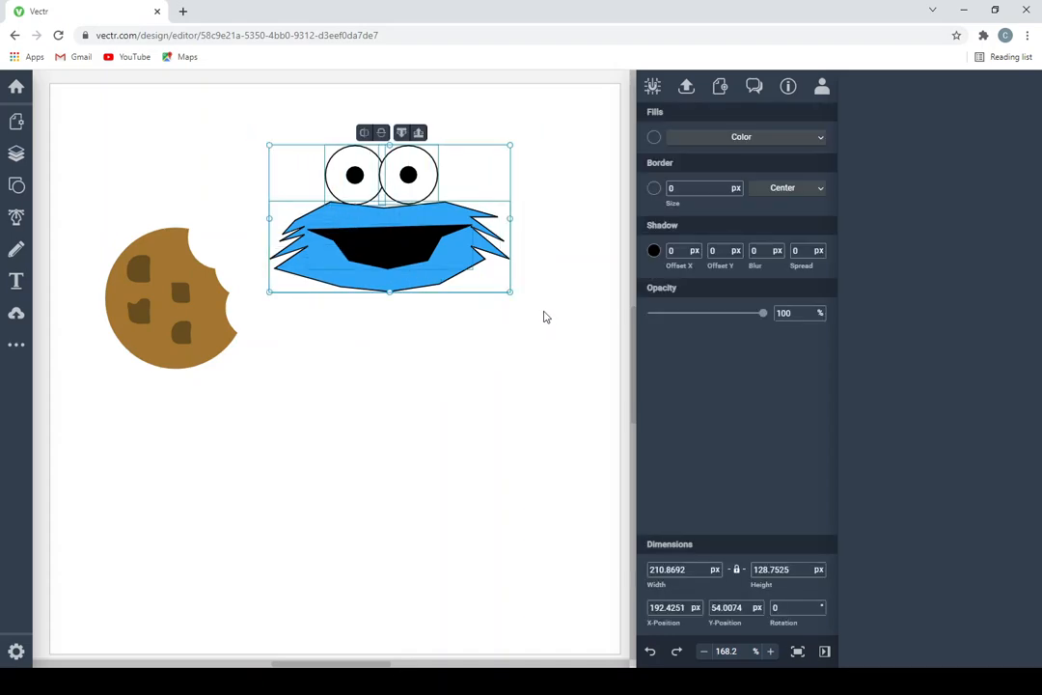
{"action": "right_click", "coordinate": [424, 253]}
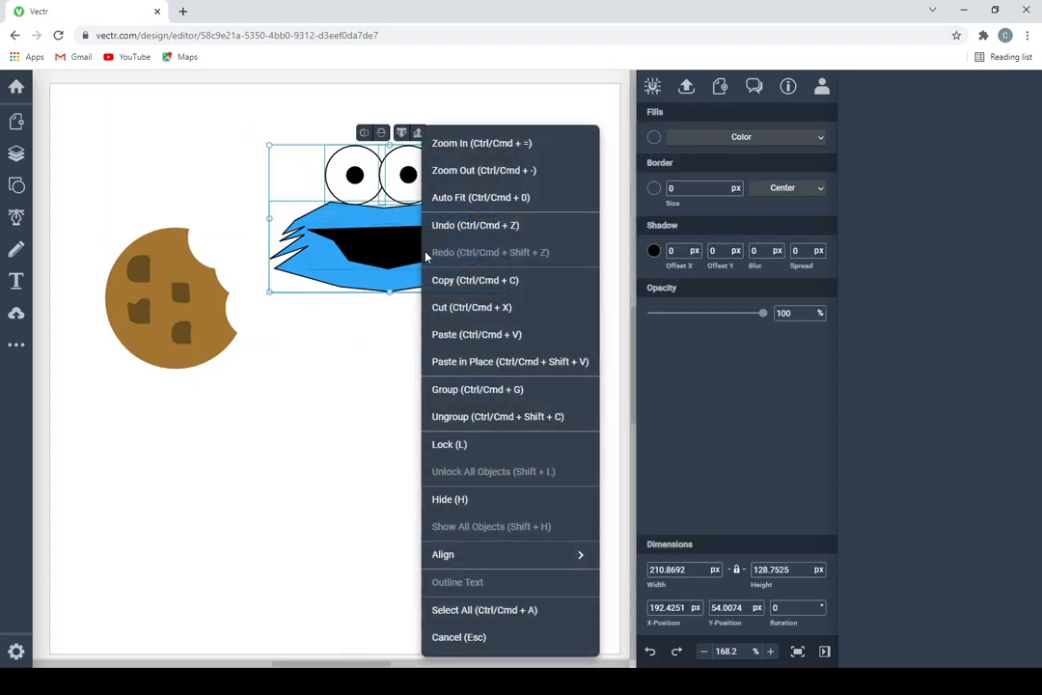
{"action": "left_click", "coordinate": [468, 394]}
{"action": "left_click", "coordinate": [478, 320]}
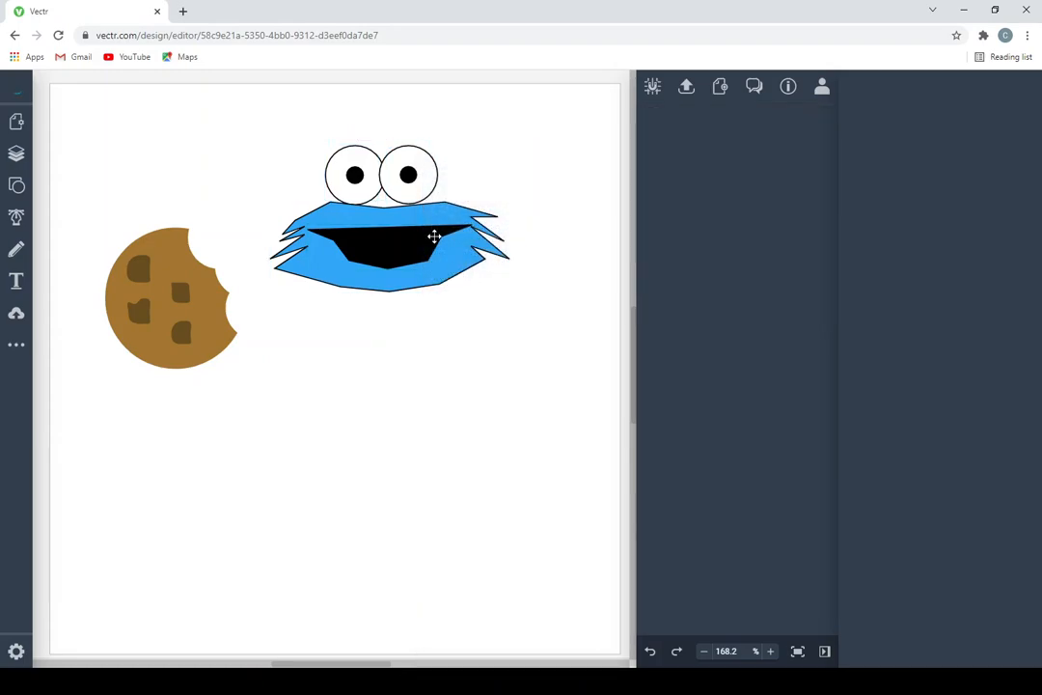
{"action": "mouse_move", "coordinate": [416, 223]}
{"action": "left_mouse_down"}
{"action": "mouse_move", "coordinate": [468, 268]}
{"action": "mouse_move", "coordinate": [432, 200]}
{"action": "mouse_move", "coordinate": [401, 208]}
{"action": "mouse_move", "coordinate": [416, 223]}
{"action": "left_mouse_up"}
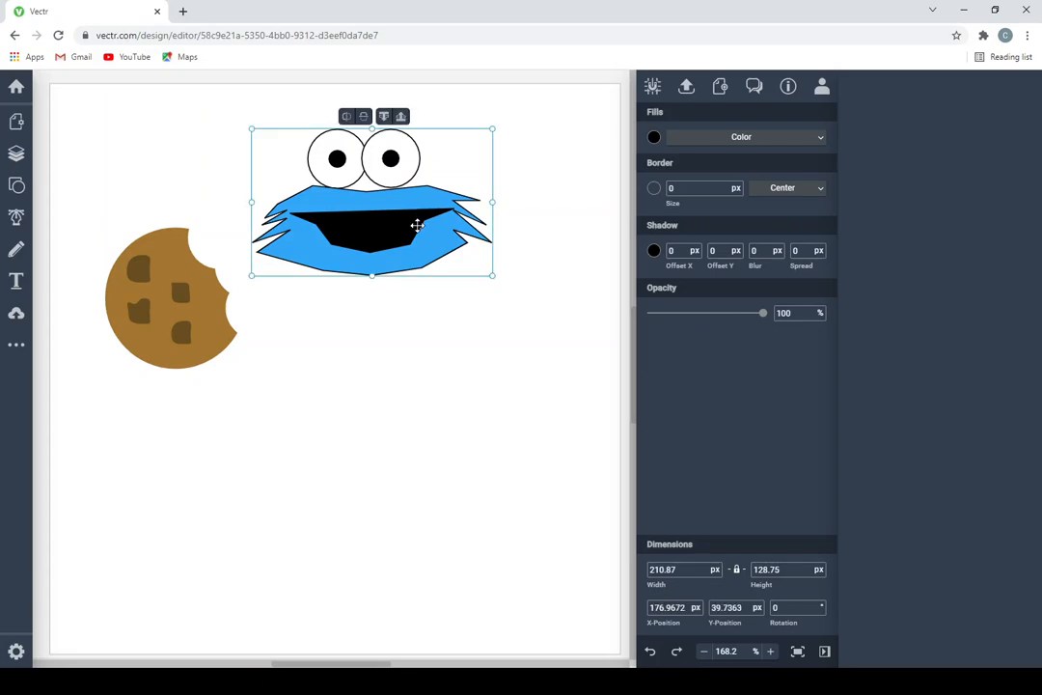
{"action": "left_click", "coordinate": [413, 356]}
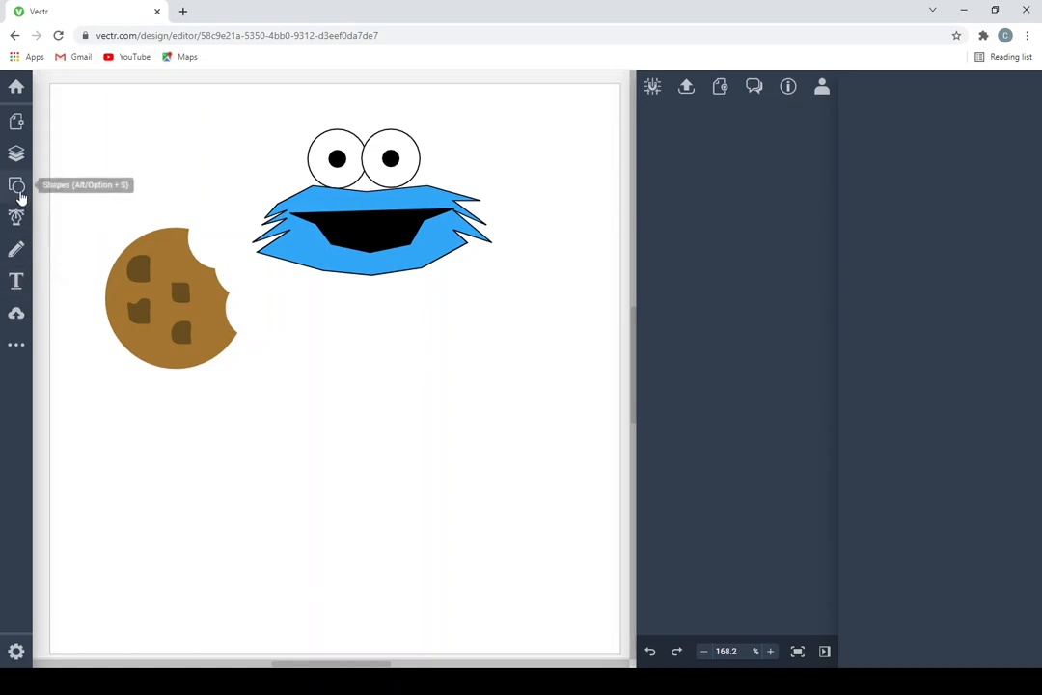
Add a text object below the cookie and the monster reading "Cookieeeessssssssss!"
{"action": "left_click", "coordinate": [17, 282]}
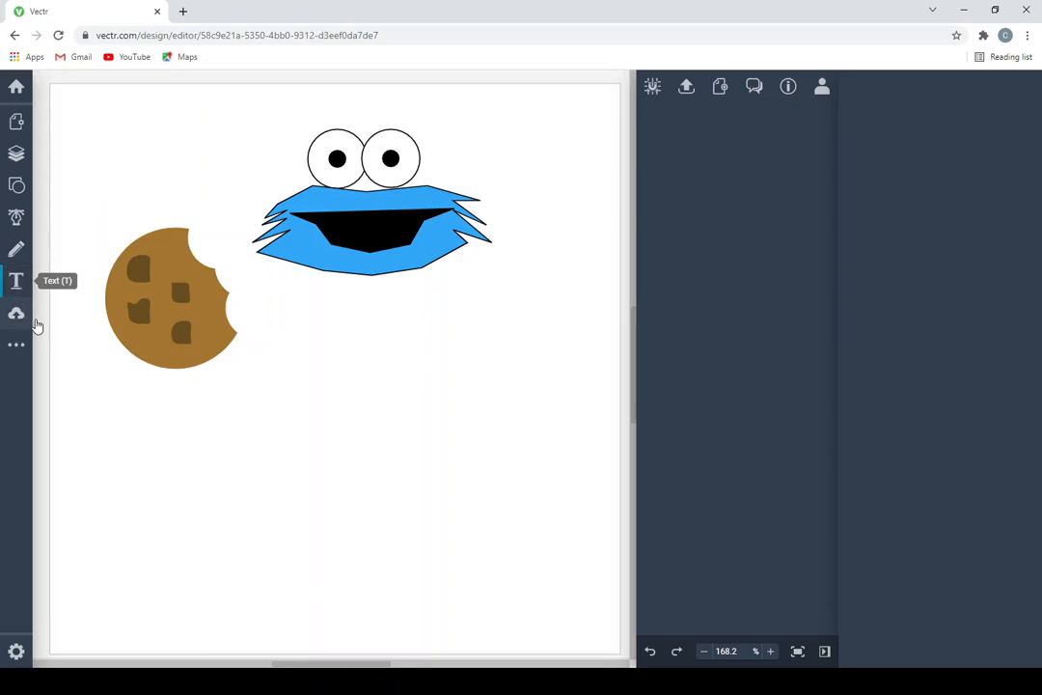
{"action": "left_click", "coordinate": [223, 451]}
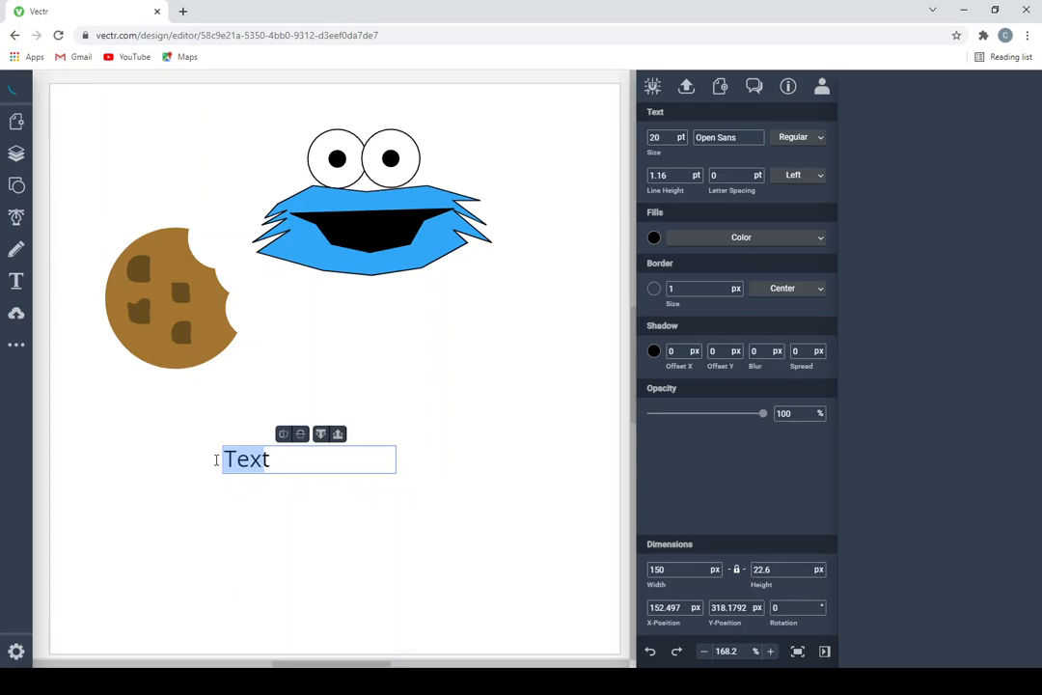
{"action": "left_click", "coordinate": [276, 461]}
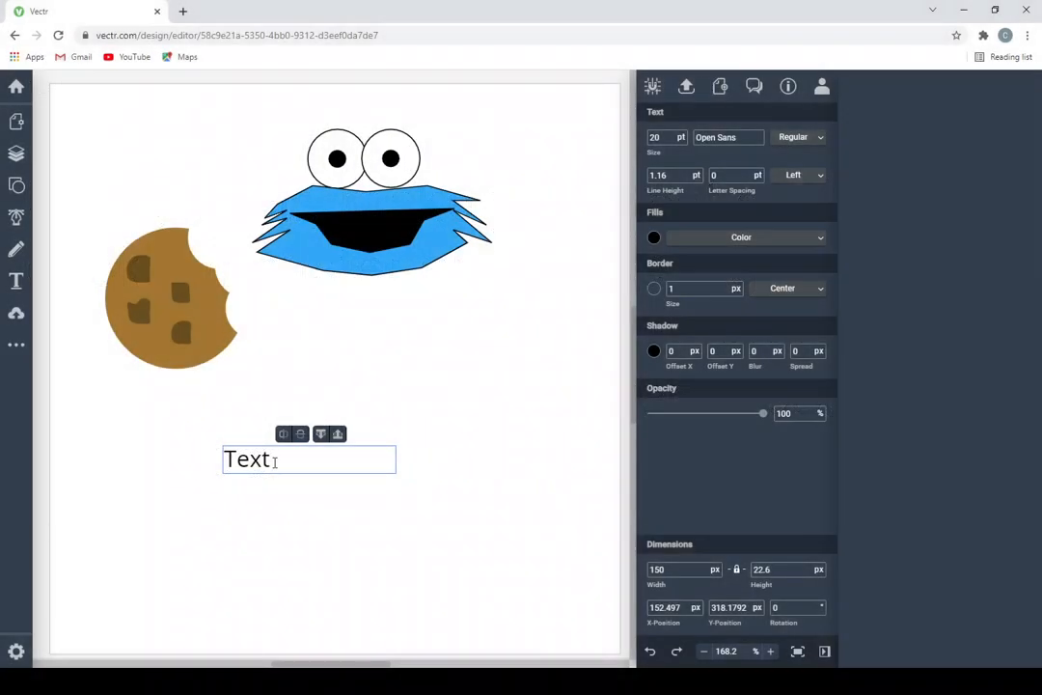
{"action": "key", "text": "BackSpace"}
{"action": "key", "text": "BackSpace"}
{"action": "key", "text": "BackSpace"}
{"action": "key", "text": "BackSpace"}
{"action": "type", "text": "C"}
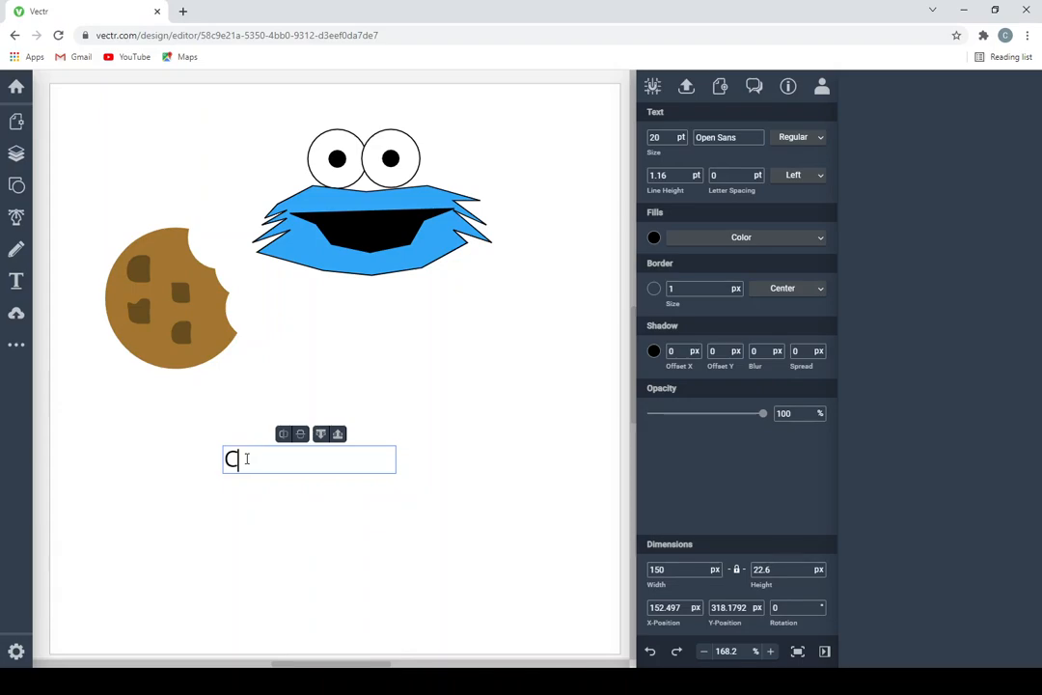
{"action": "type", "text": "ookieeeess"}
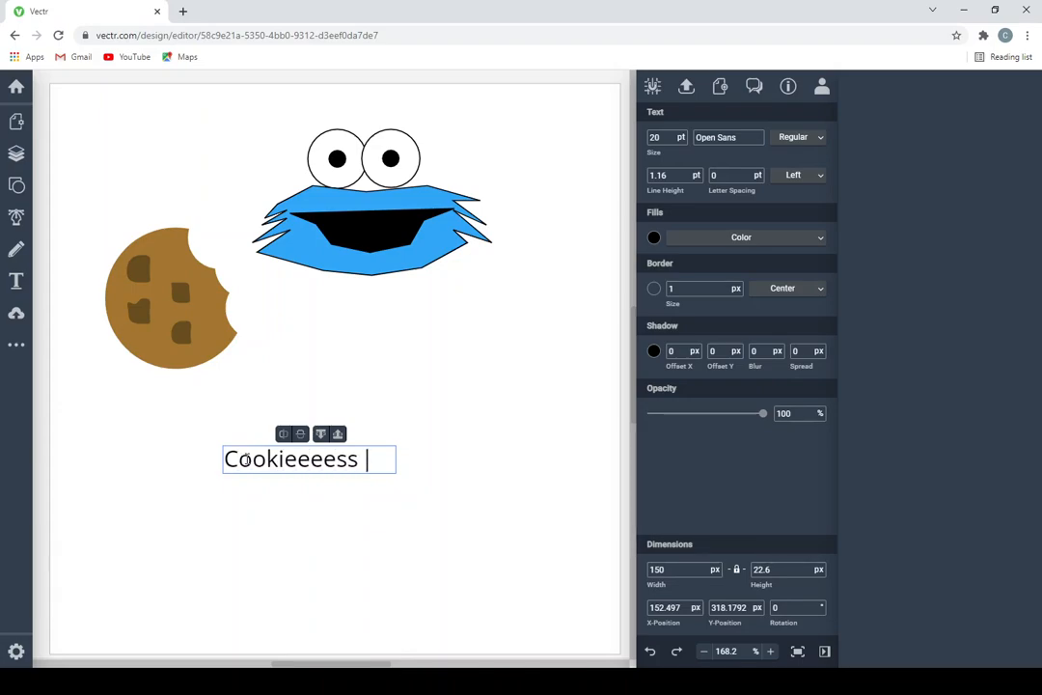
{"action": "type", "text": "sss sssssss"}
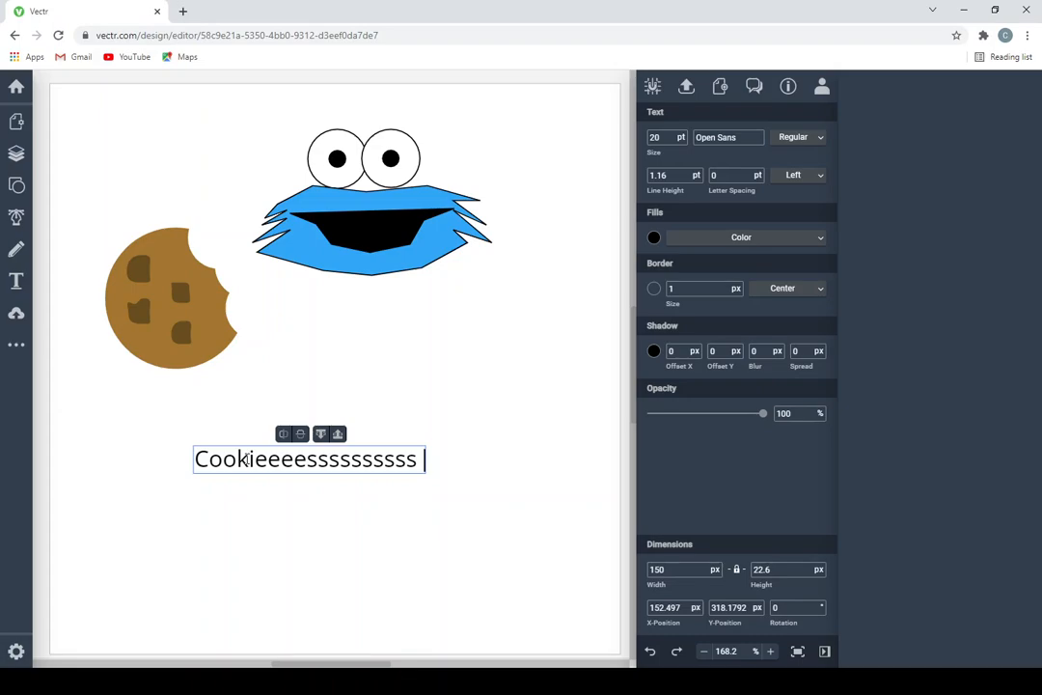
{"action": "type", "text": "!"}
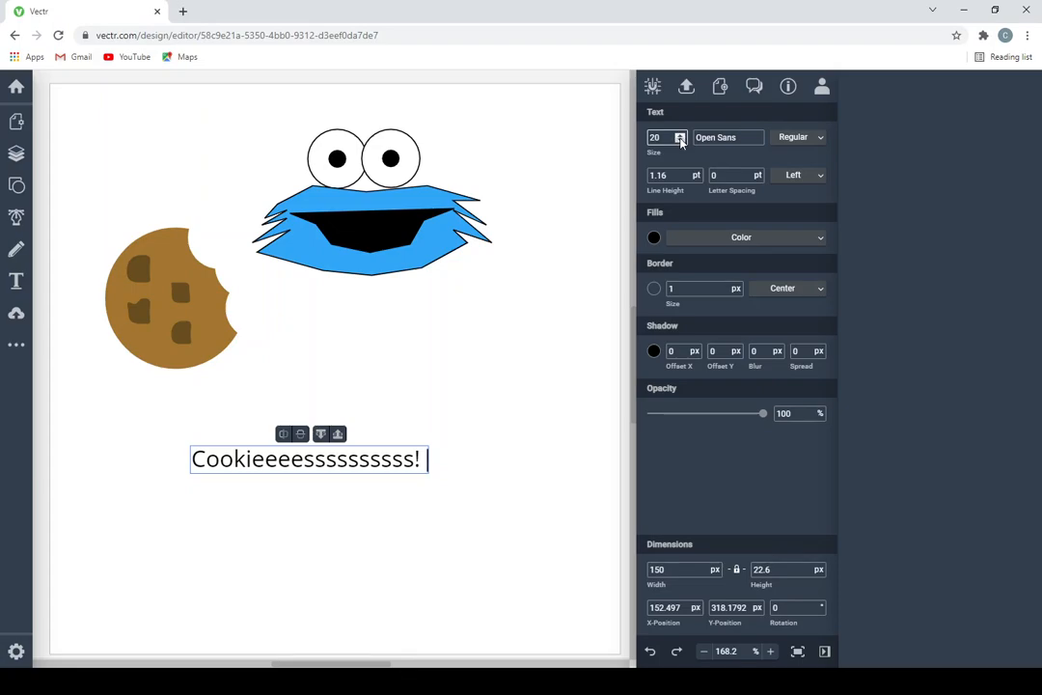
Set the text size to 27 pt
{"action": "left_click_drag", "start_coordinate": [668, 138], "coordinate": [644, 140]}
{"action": "left_click", "coordinate": [680, 136]}
{"action": "left_click", "coordinate": [680, 136]}
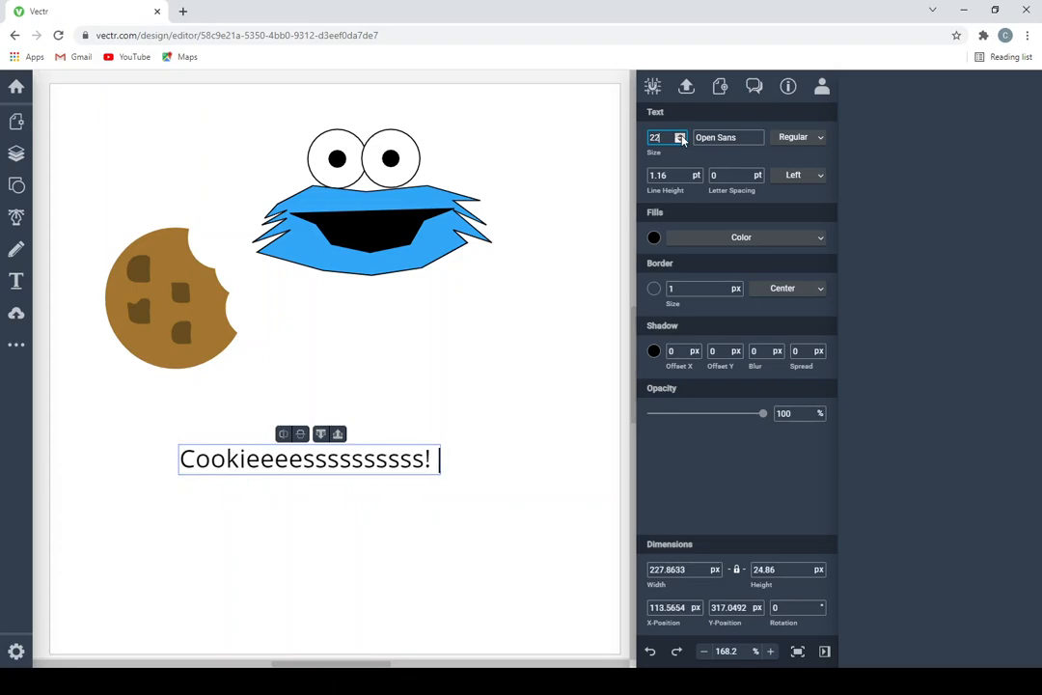
{"action": "left_click", "coordinate": [680, 136]}
{"action": "left_click", "coordinate": [680, 136]}
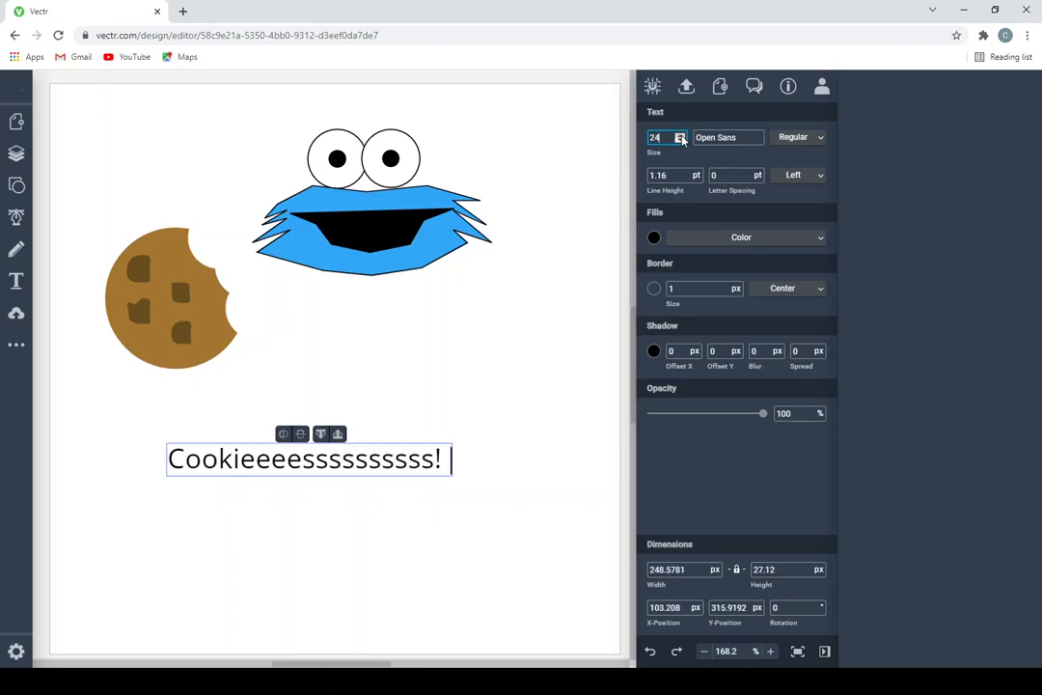
{"action": "left_click", "coordinate": [680, 136]}
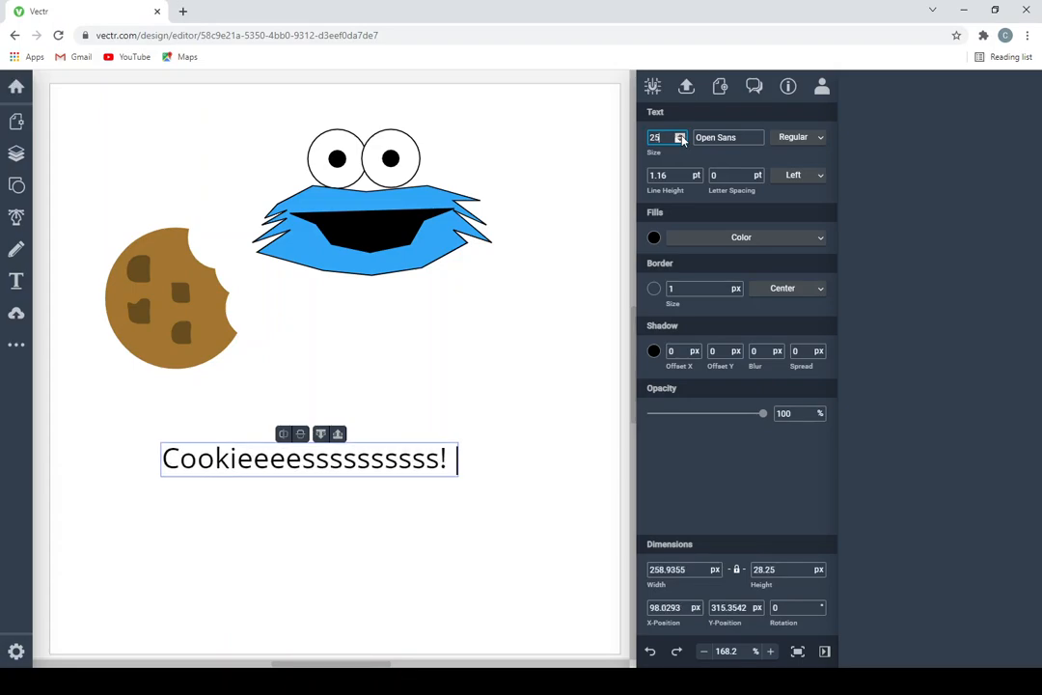
{"action": "left_click", "coordinate": [681, 136]}
{"action": "left_click", "coordinate": [681, 136]}
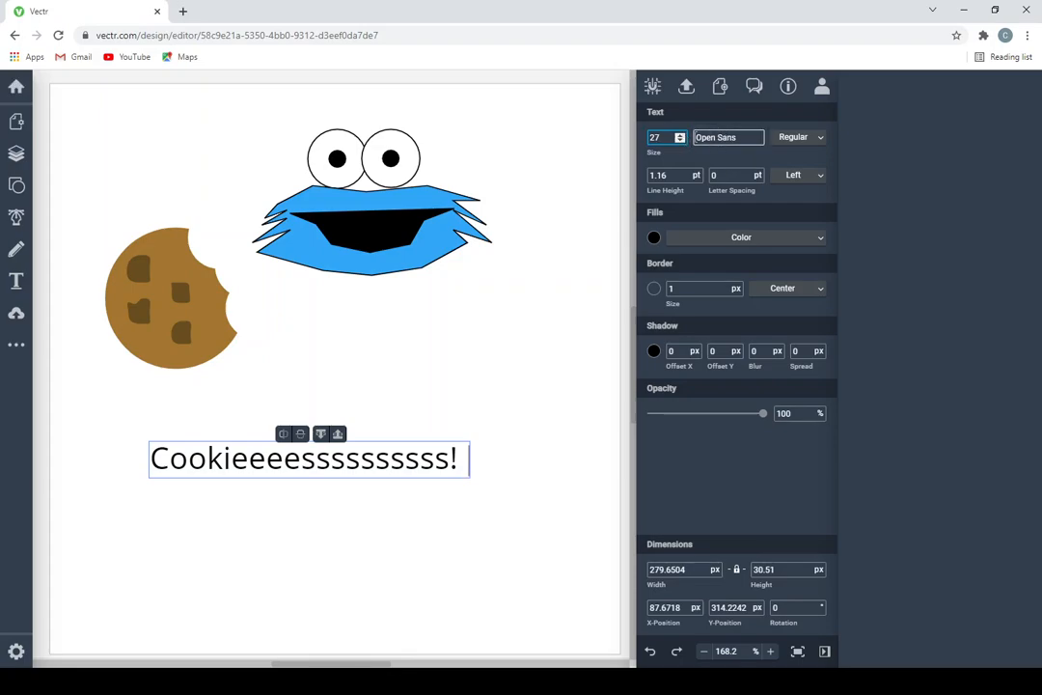
Change the text's font to Monoton, keeping the Regular style
{"action": "left_click", "coordinate": [746, 137]}
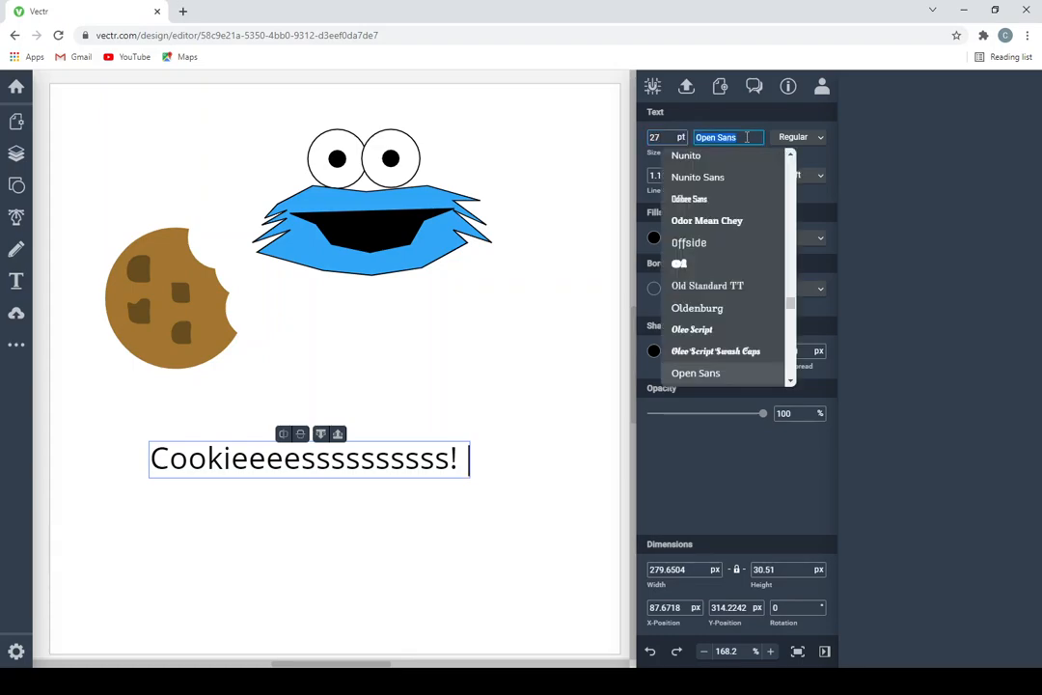
{"action": "left_click", "coordinate": [791, 155]}
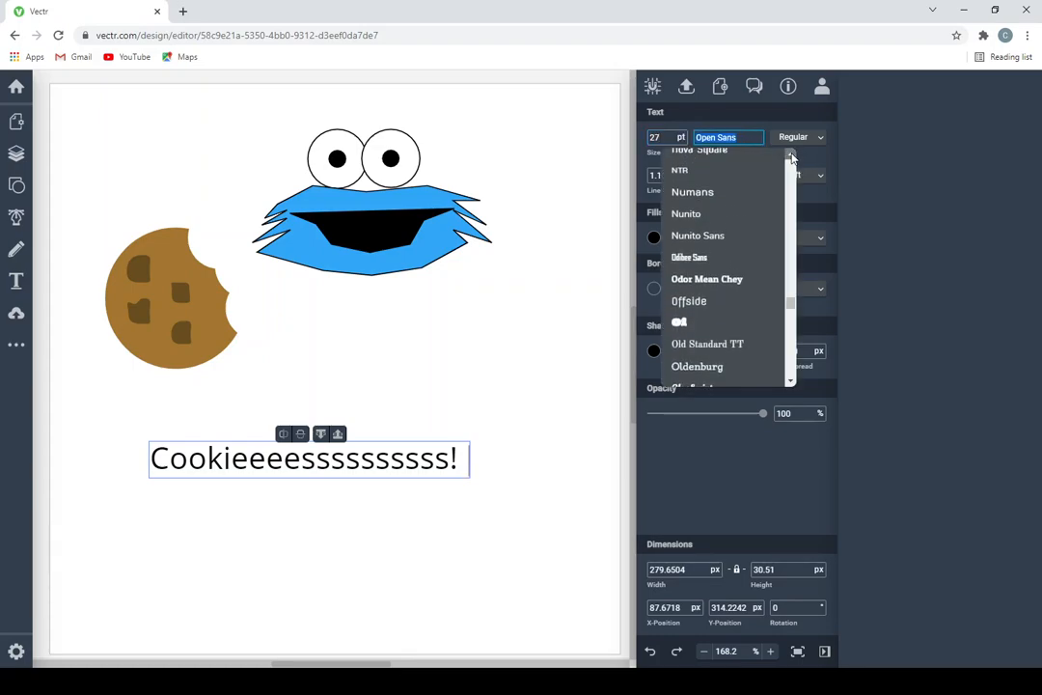
{"action": "left_click_drag", "start_coordinate": [790, 156], "coordinate": [790, 156]}
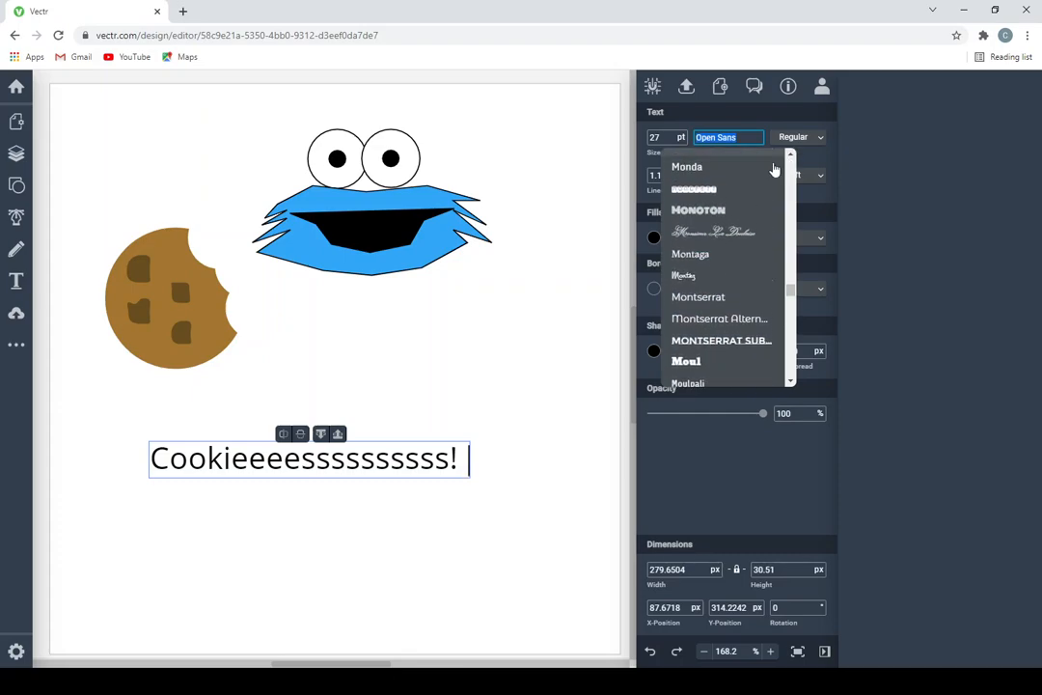
{"action": "left_click", "coordinate": [719, 214]}
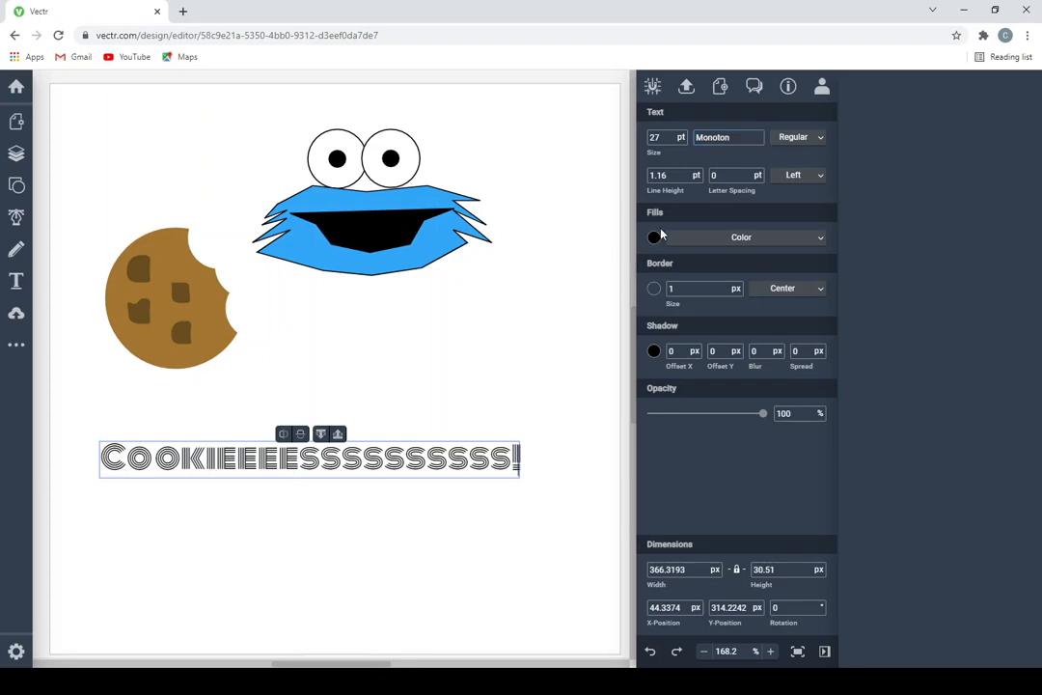
{"action": "left_click", "coordinate": [819, 140]}
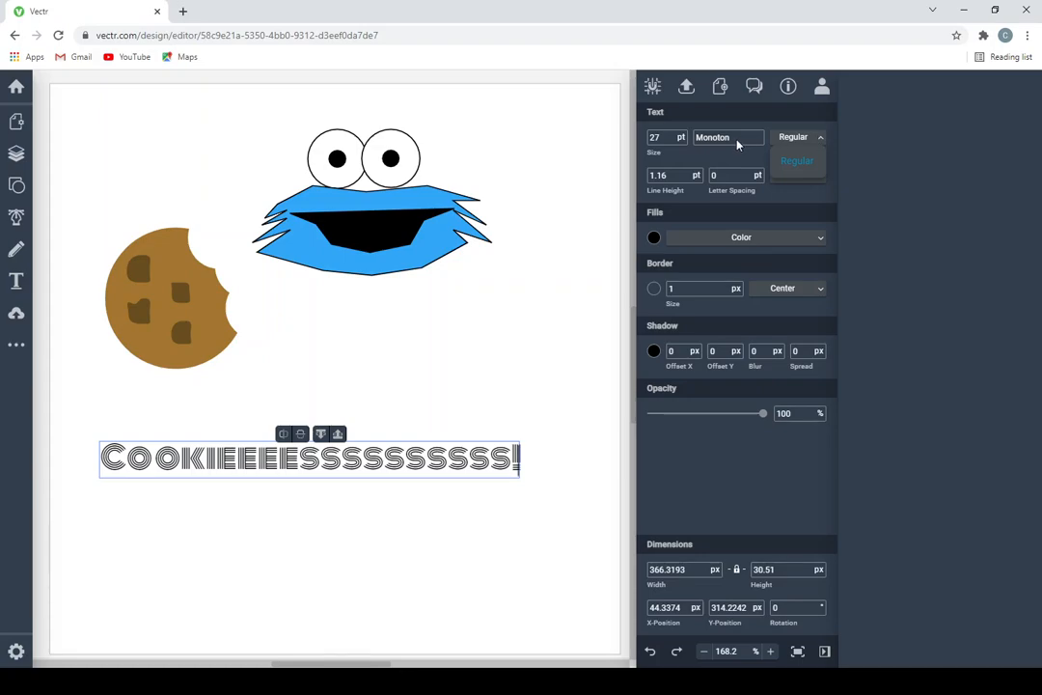
{"action": "left_click", "coordinate": [821, 142]}
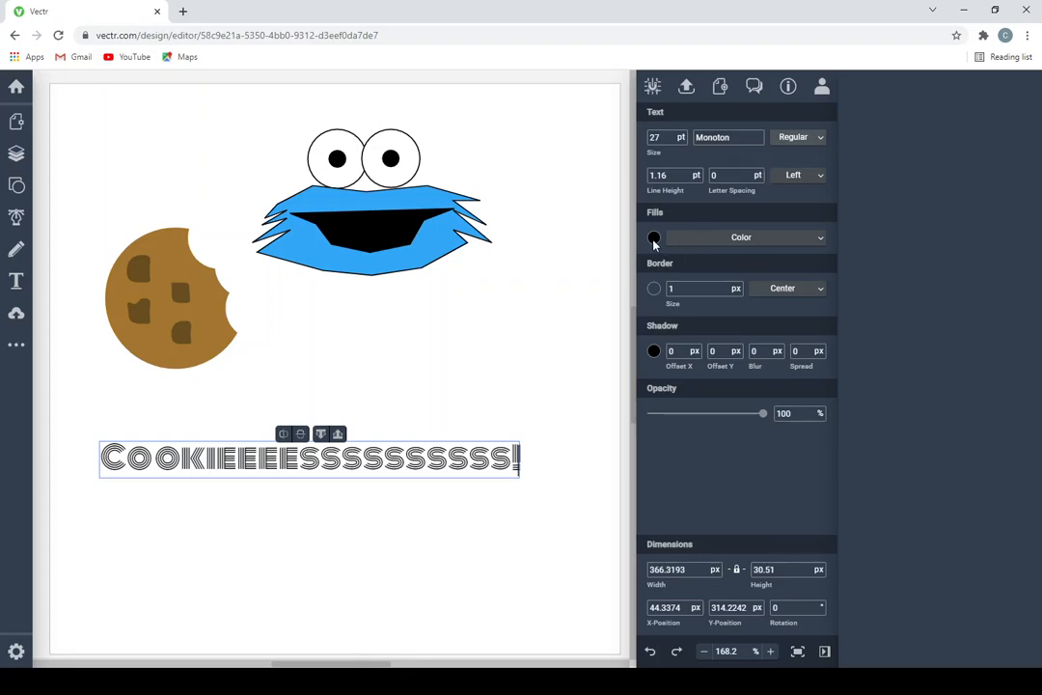
Set the text's letter spacing to 60 pt
{"action": "left_click", "coordinate": [757, 173]}
{"action": "left_click", "coordinate": [758, 173]}
{"action": "left_click", "coordinate": [758, 173]}
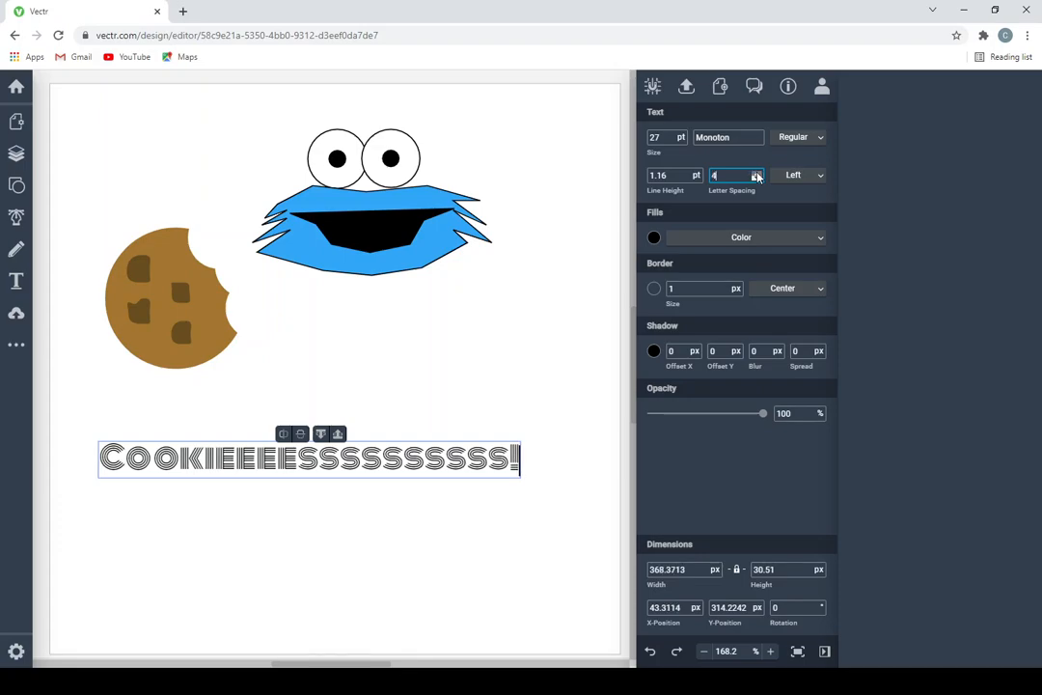
{"action": "left_click", "coordinate": [757, 173]}
{"action": "left_click", "coordinate": [757, 173]}
{"action": "left_click", "coordinate": [758, 172]}
{"action": "left_click", "coordinate": [757, 172]}
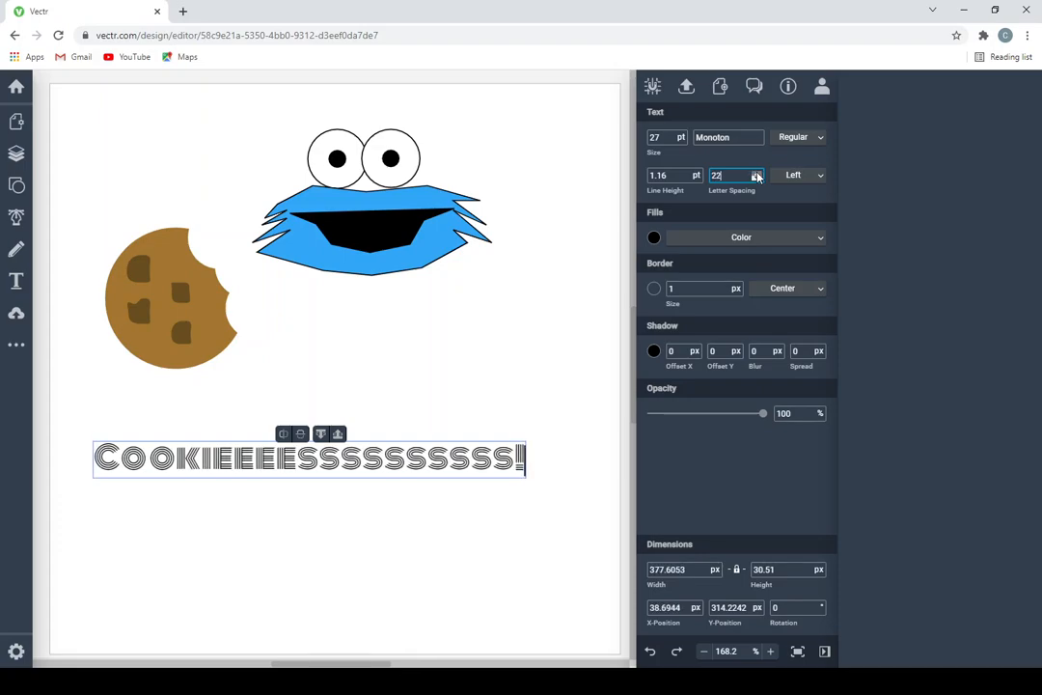
{"action": "left_click", "coordinate": [758, 172]}
{"action": "left_click", "coordinate": [758, 175]}
{"action": "left_click", "coordinate": [758, 175]}
{"action": "left_click", "coordinate": [757, 175]}
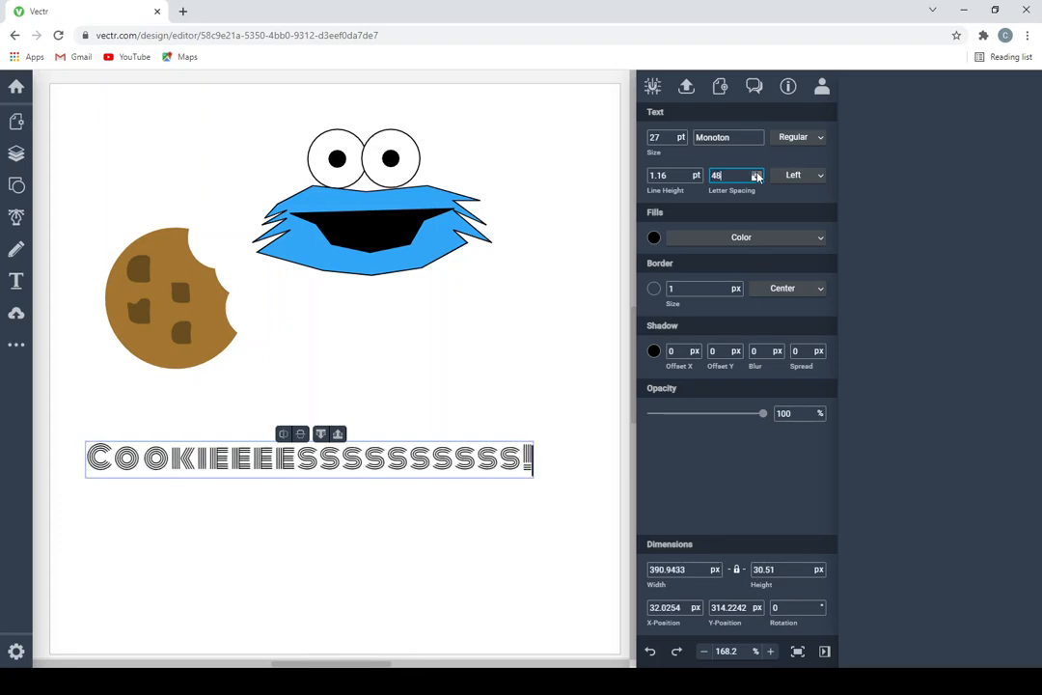
{"action": "left_click", "coordinate": [757, 175]}
{"action": "left_click", "coordinate": [758, 173]}
{"action": "left_click", "coordinate": [757, 173]}
{"action": "left_click", "coordinate": [758, 173]}
{"action": "left_click", "coordinate": [758, 173]}
{"action": "left_click", "coordinate": [757, 172]}
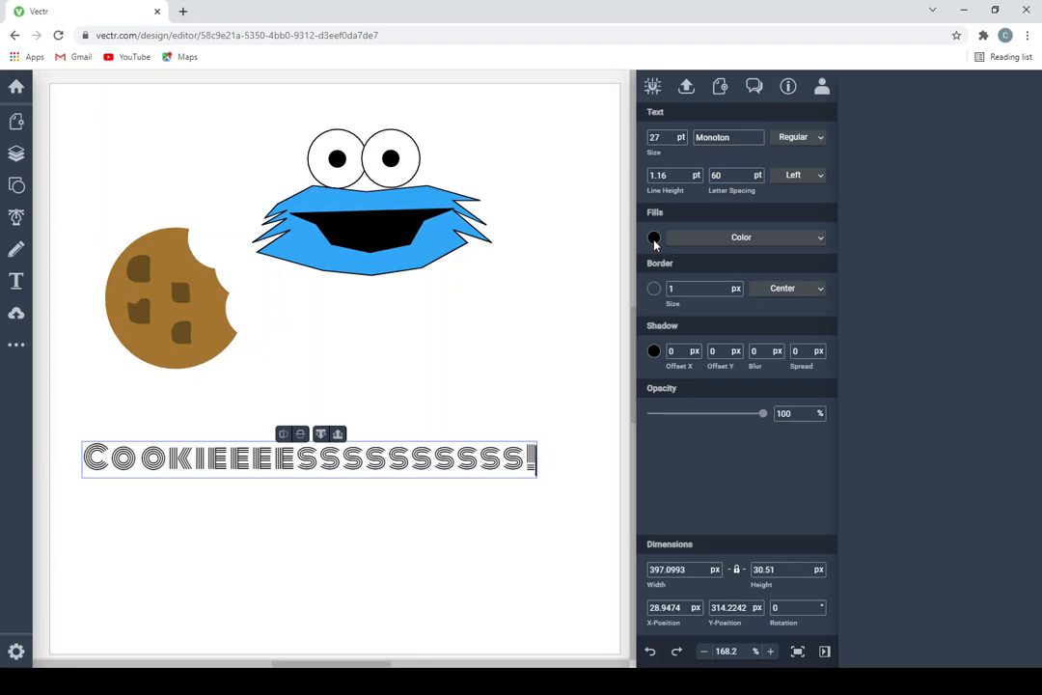
Fill the text with the preset blue, RGB 49, 168, 247
{"action": "left_click", "coordinate": [654, 239]}
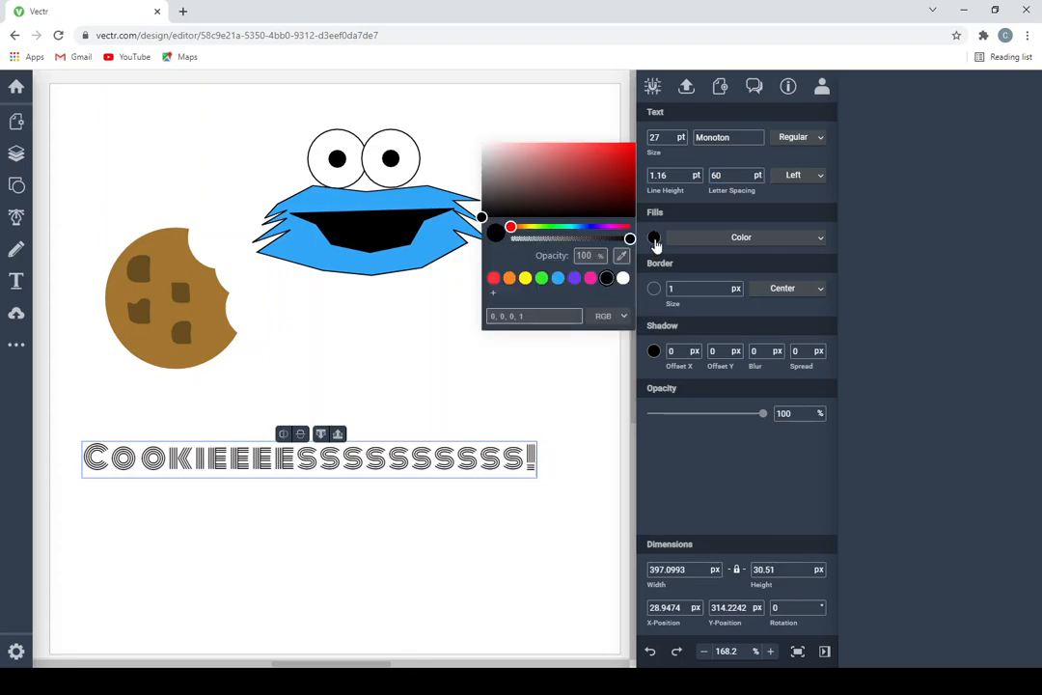
{"action": "left_click", "coordinate": [558, 279]}
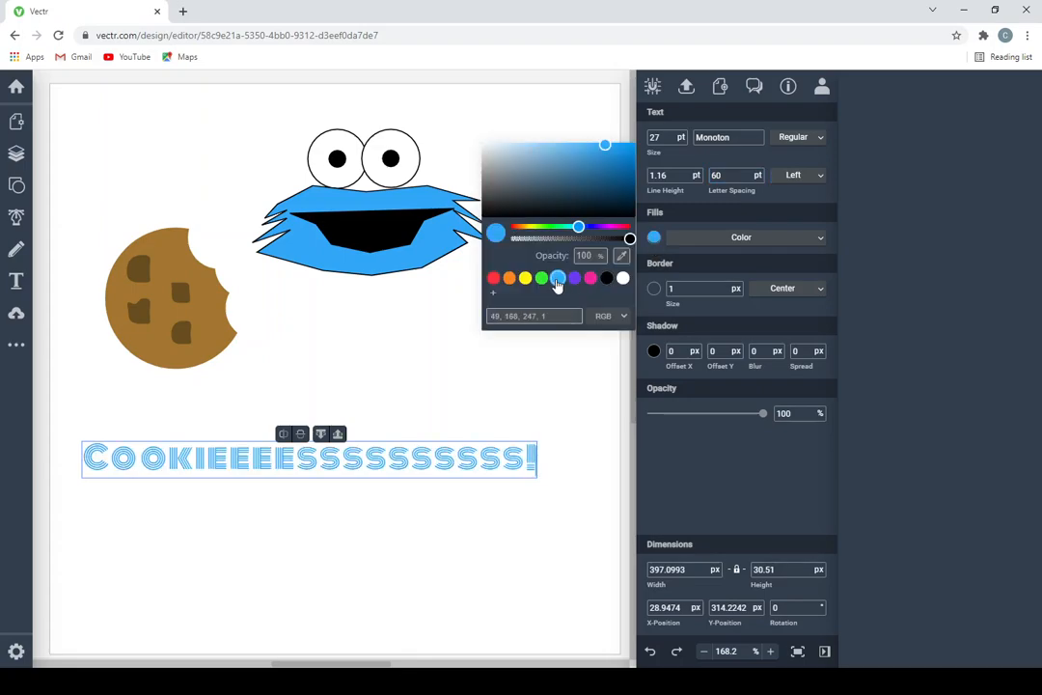
{"action": "left_click", "coordinate": [686, 274]}
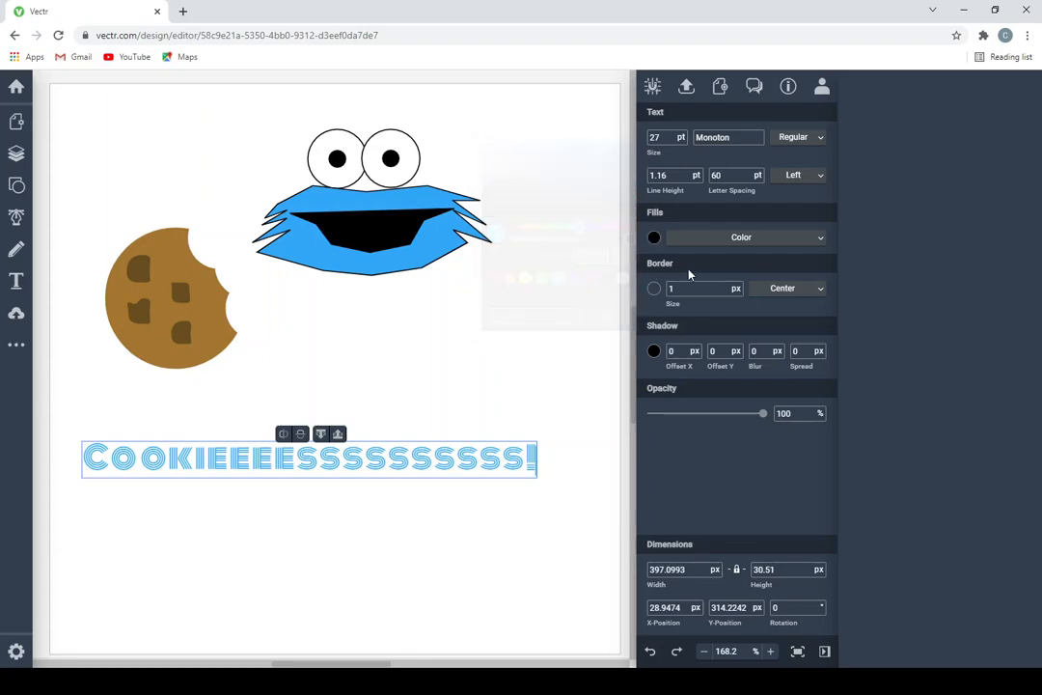
Set the border size of the caption text to 0 px
{"action": "left_click", "coordinate": [736, 292]}
{"action": "type", "text": "0"}
{"action": "key", "text": "Return"}
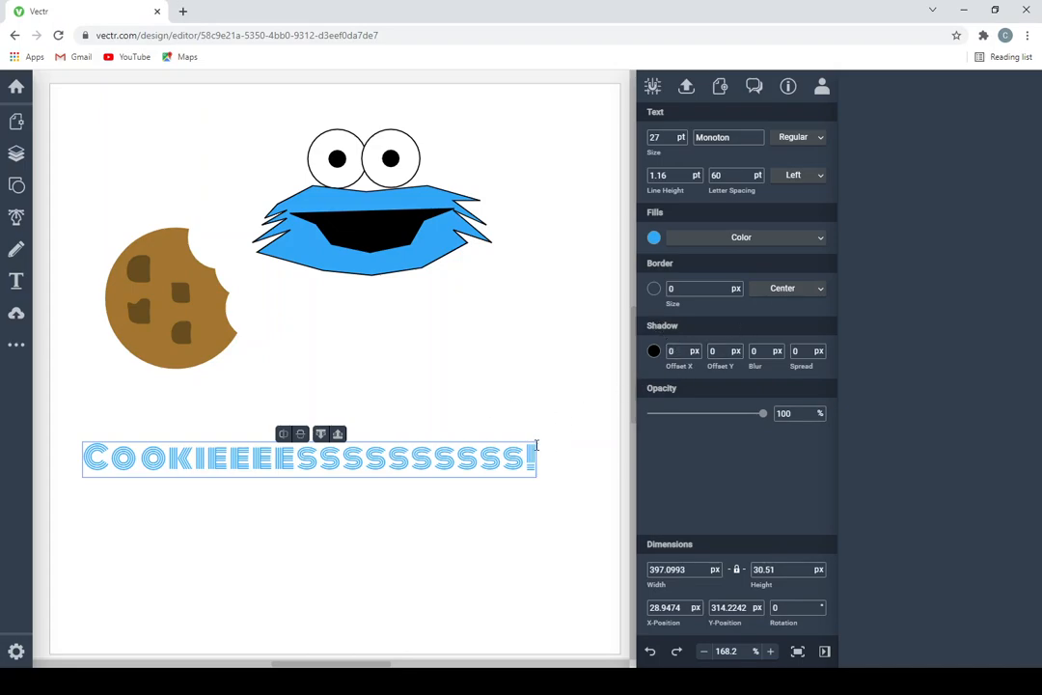
Give the caption text a black shadow with a horizontal offset of 15 px
{"action": "left_click", "coordinate": [694, 348]}
{"action": "left_click", "coordinate": [695, 348]}
{"action": "left_click", "coordinate": [695, 348]}
{"action": "left_click", "coordinate": [695, 349]}
{"action": "left_click", "coordinate": [695, 348]}
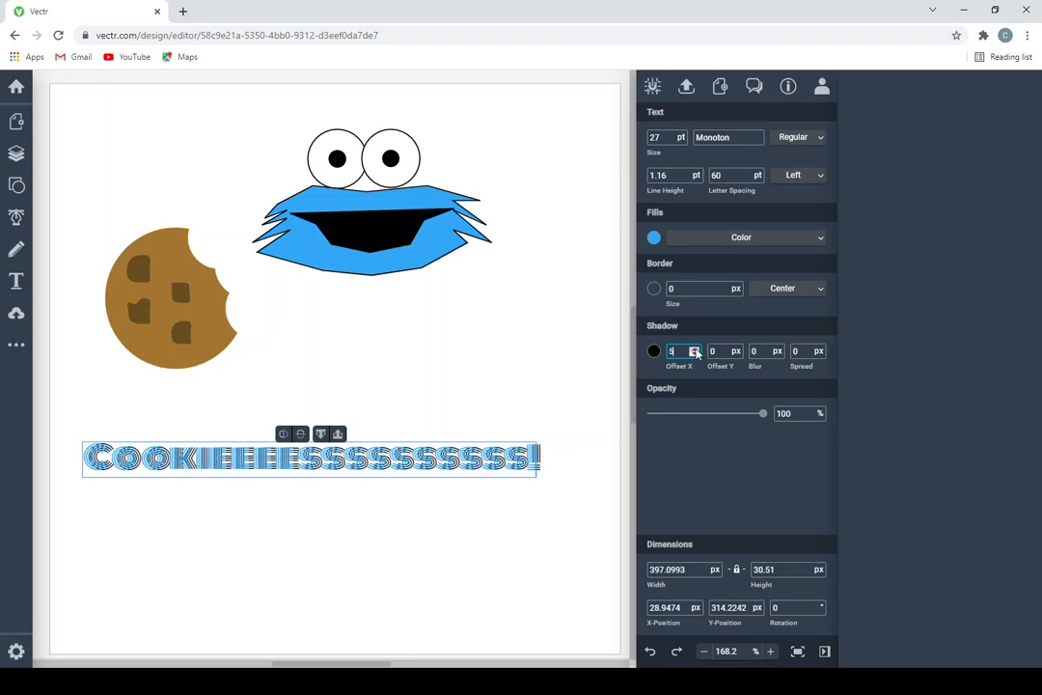
{"action": "left_click", "coordinate": [695, 349]}
{"action": "left_click", "coordinate": [695, 349]}
{"action": "left_click", "coordinate": [695, 349]}
{"action": "left_click", "coordinate": [695, 350]}
{"action": "left_click", "coordinate": [695, 350]}
{"action": "left_click", "coordinate": [695, 349]}
{"action": "left_click", "coordinate": [695, 349]}
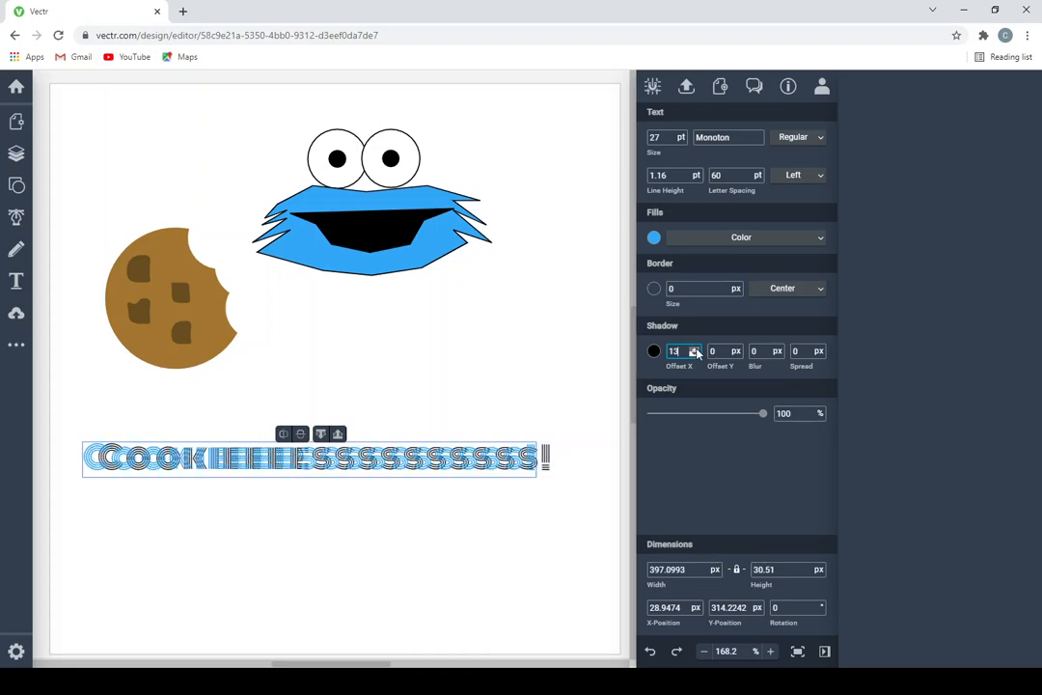
{"action": "left_click", "coordinate": [694, 349]}
{"action": "left_click", "coordinate": [695, 349]}
{"action": "left_click", "coordinate": [695, 349]}
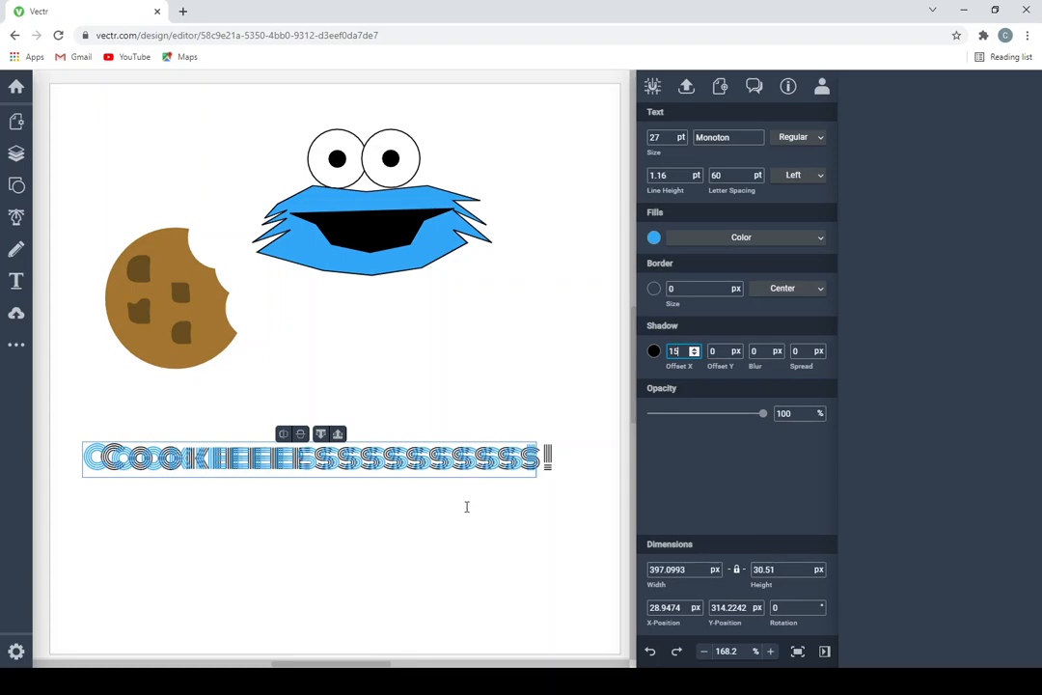
Set the vertical offset of the caption's shadow to 23 px
{"action": "left_click", "coordinate": [736, 353]}
{"action": "left_click", "coordinate": [737, 349]}
{"action": "left_click", "coordinate": [737, 350]}
{"action": "left_click", "coordinate": [737, 349]}
{"action": "left_click", "coordinate": [737, 349]}
{"action": "left_click", "coordinate": [737, 349]}
{"action": "left_click", "coordinate": [738, 349]}
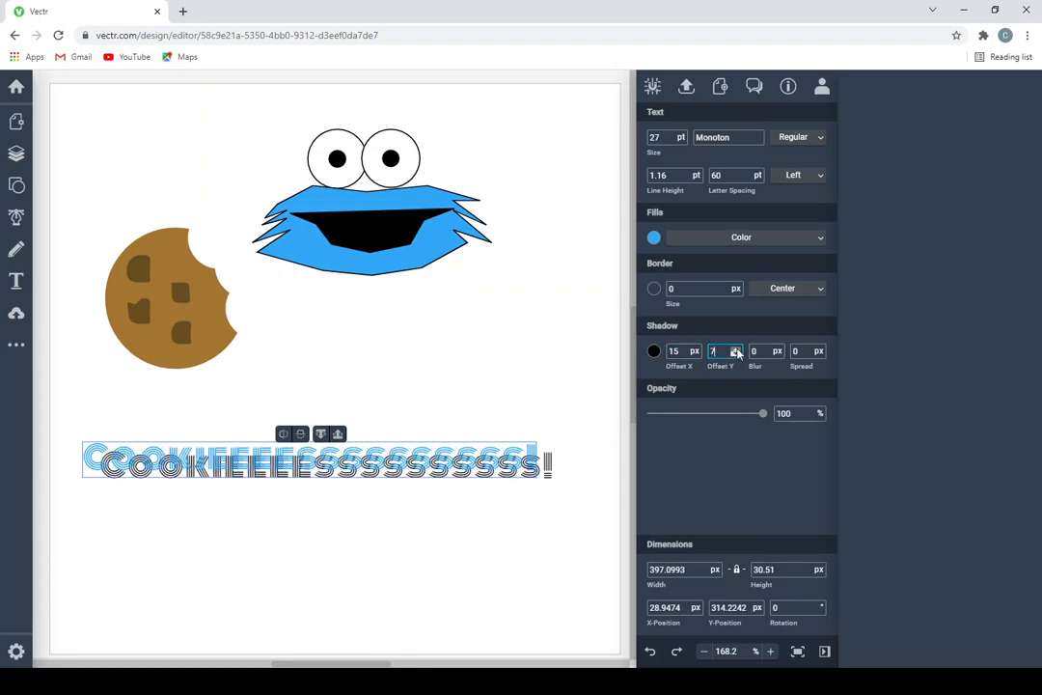
{"action": "left_click", "coordinate": [737, 349]}
{"action": "left_click", "coordinate": [737, 349]}
{"action": "left_click", "coordinate": [737, 349]}
{"action": "left_click", "coordinate": [737, 349]}
{"action": "left_click", "coordinate": [737, 349]}
{"action": "left_click", "coordinate": [737, 349]}
{"action": "left_click", "coordinate": [737, 349]}
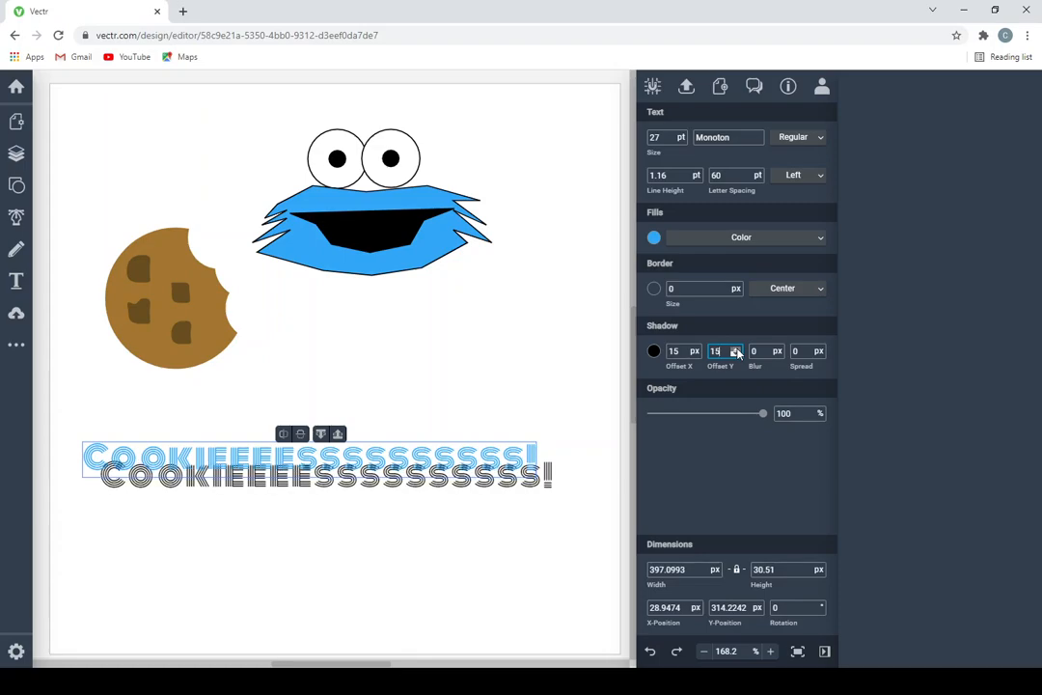
{"action": "left_click", "coordinate": [737, 349]}
{"action": "left_click", "coordinate": [737, 350]}
{"action": "left_click", "coordinate": [737, 349]}
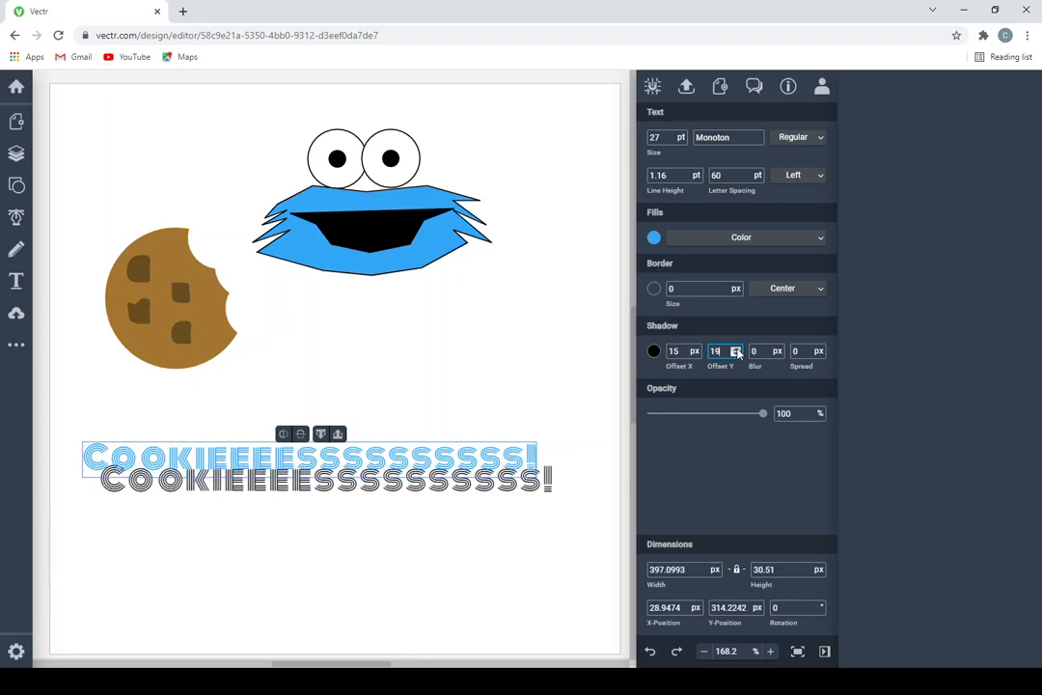
{"action": "left_click", "coordinate": [737, 350]}
{"action": "left_click", "coordinate": [737, 349]}
{"action": "left_click", "coordinate": [737, 349]}
{"action": "left_click", "coordinate": [737, 349]}
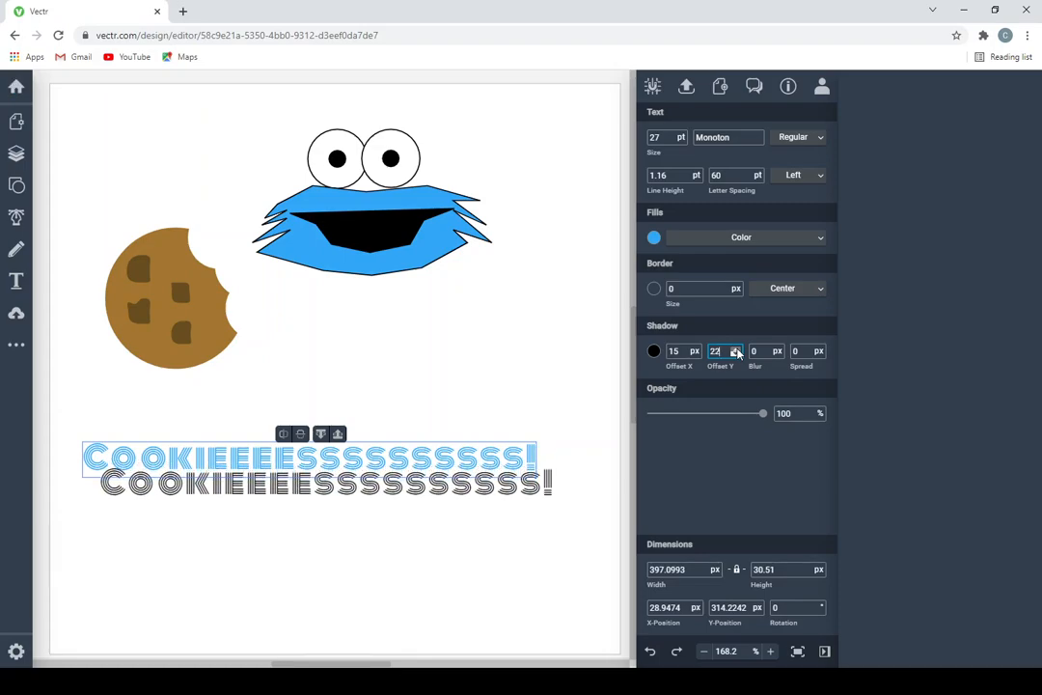
{"action": "left_click", "coordinate": [737, 350]}
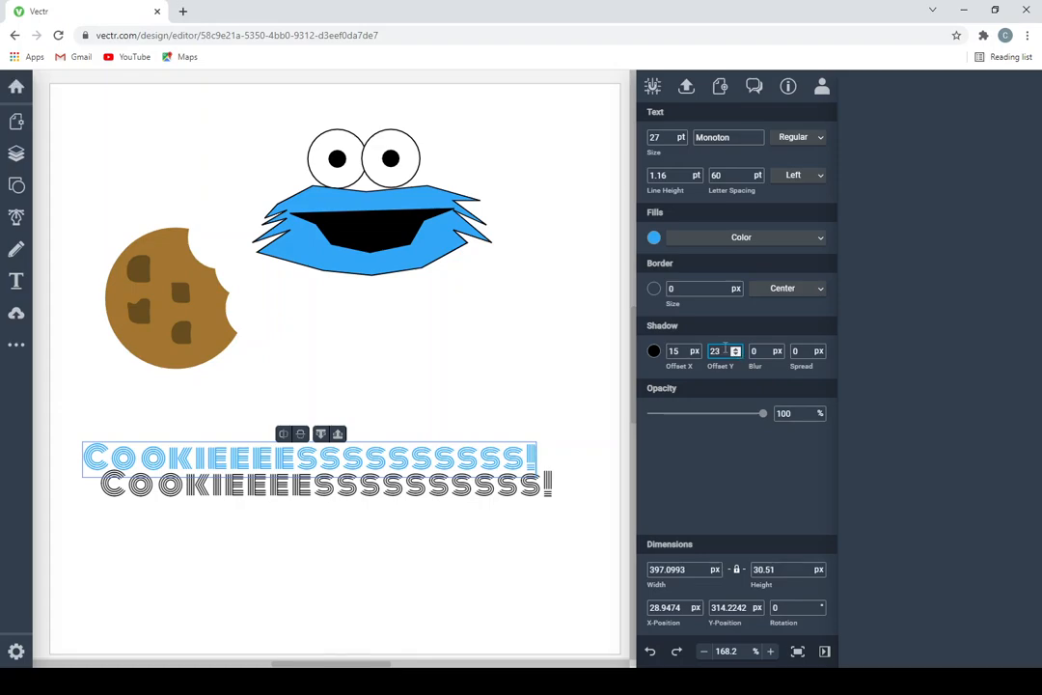
Increase the horizontal offset of the caption's shadow to 20 px
{"action": "left_click", "coordinate": [694, 351]}
{"action": "left_click", "coordinate": [694, 351]}
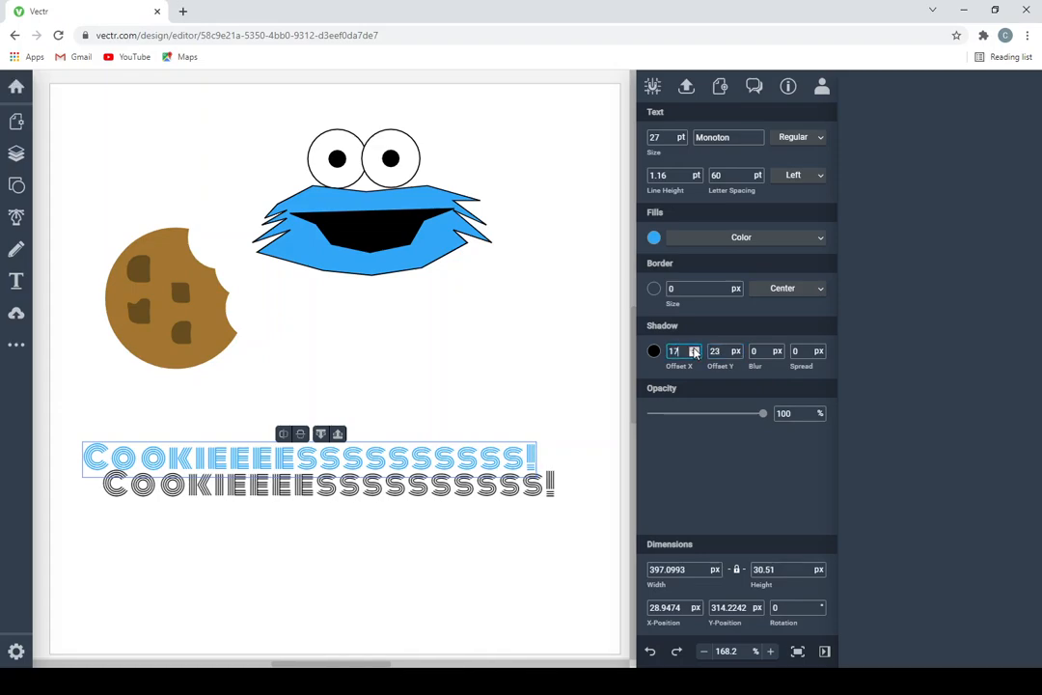
{"action": "left_click", "coordinate": [693, 351]}
{"action": "left_click", "coordinate": [694, 352]}
{"action": "left_click", "coordinate": [694, 351]}
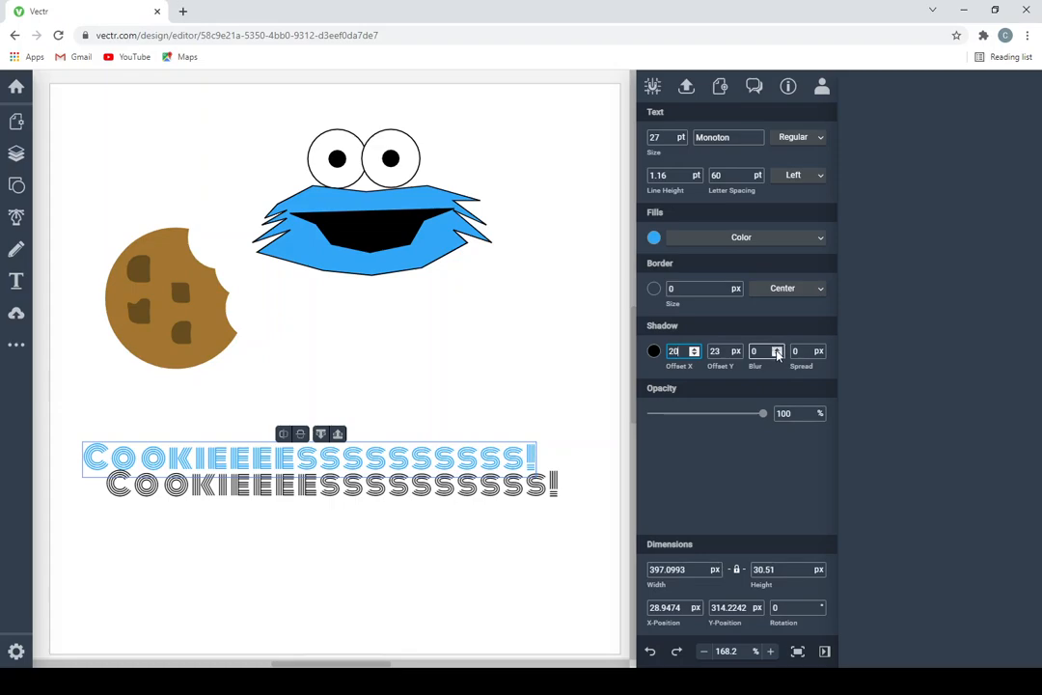
Soften the caption's shadow with a blur of 3 px
{"action": "left_click", "coordinate": [777, 350]}
{"action": "left_click", "coordinate": [778, 351]}
{"action": "left_click", "coordinate": [778, 350]}
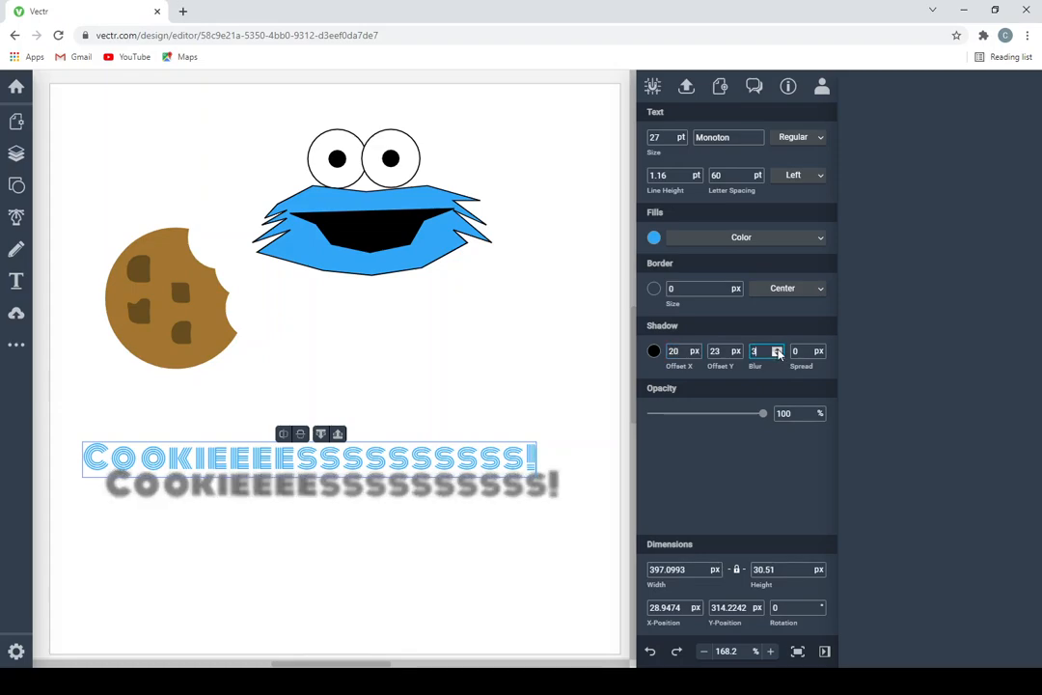
{"action": "left_click", "coordinate": [778, 350]}
{"action": "left_click", "coordinate": [778, 350]}
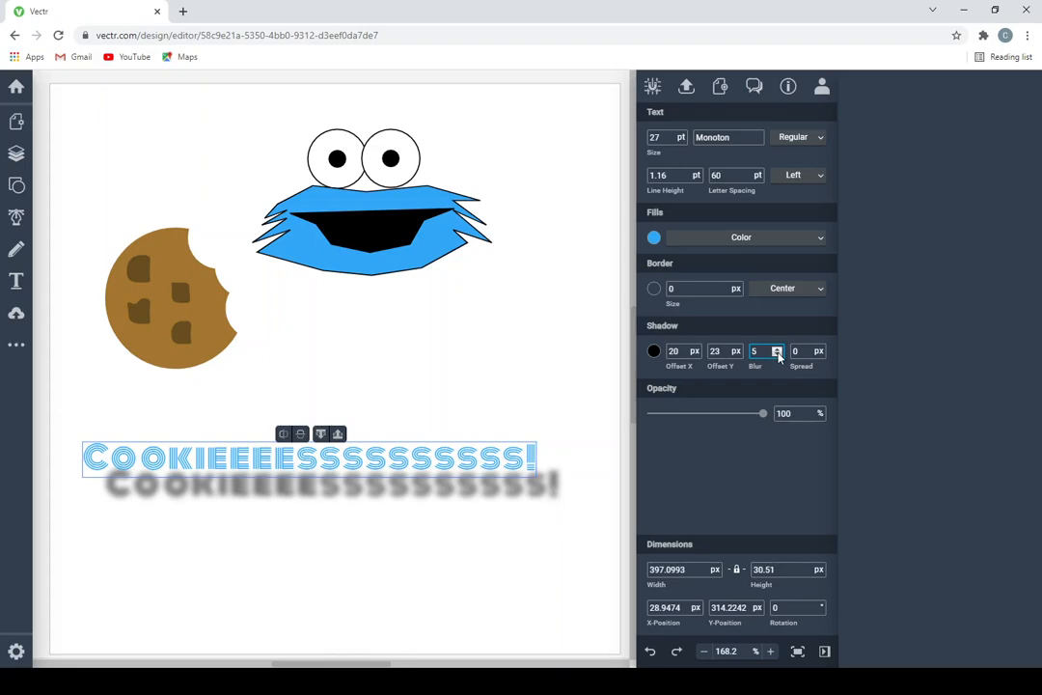
{"action": "left_click", "coordinate": [778, 355]}
{"action": "left_click", "coordinate": [778, 355]}
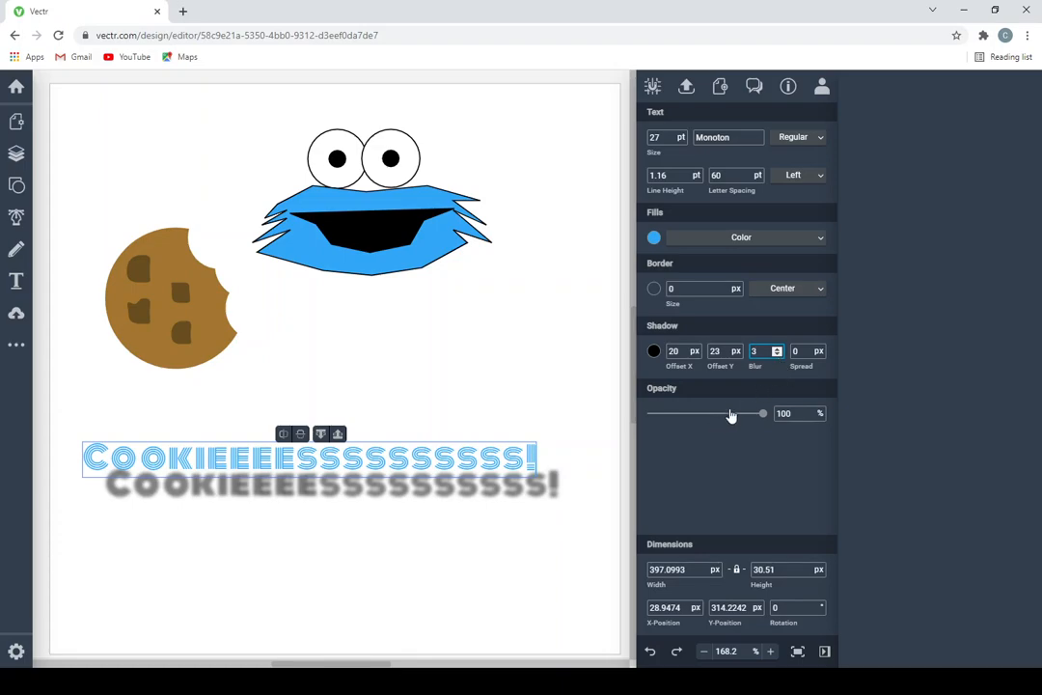
{"action": "mouse_move", "coordinate": [756, 417]}
{"action": "mouse_move", "coordinate": [764, 417]}
{"action": "left_mouse_down"}
{"action": "mouse_move", "coordinate": [665, 417]}
{"action": "mouse_move", "coordinate": [767, 417]}
{"action": "left_mouse_up"}
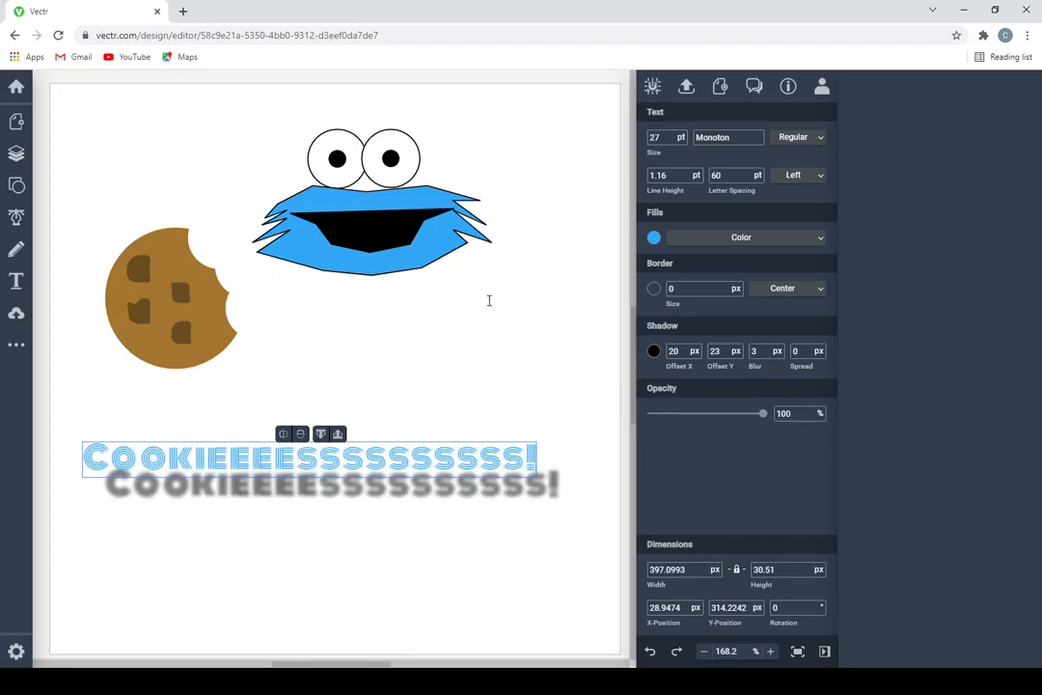